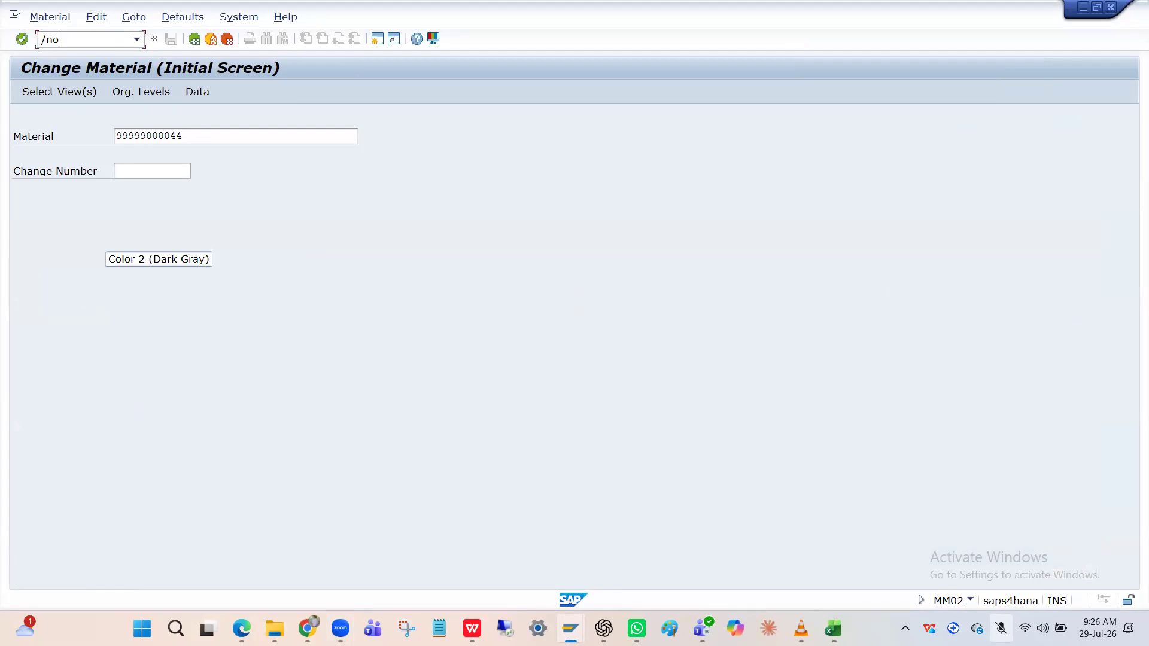
Start transaction FS00 to edit G/L accounts centrally
text(fs00)
key(Return)
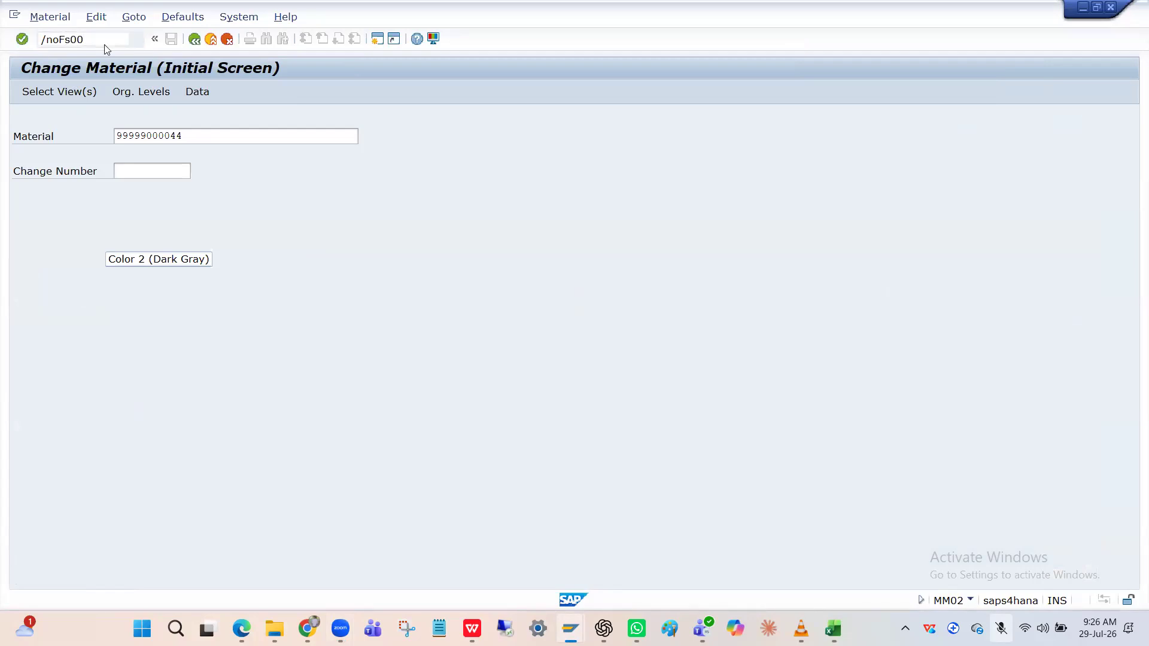
text(Fs00)
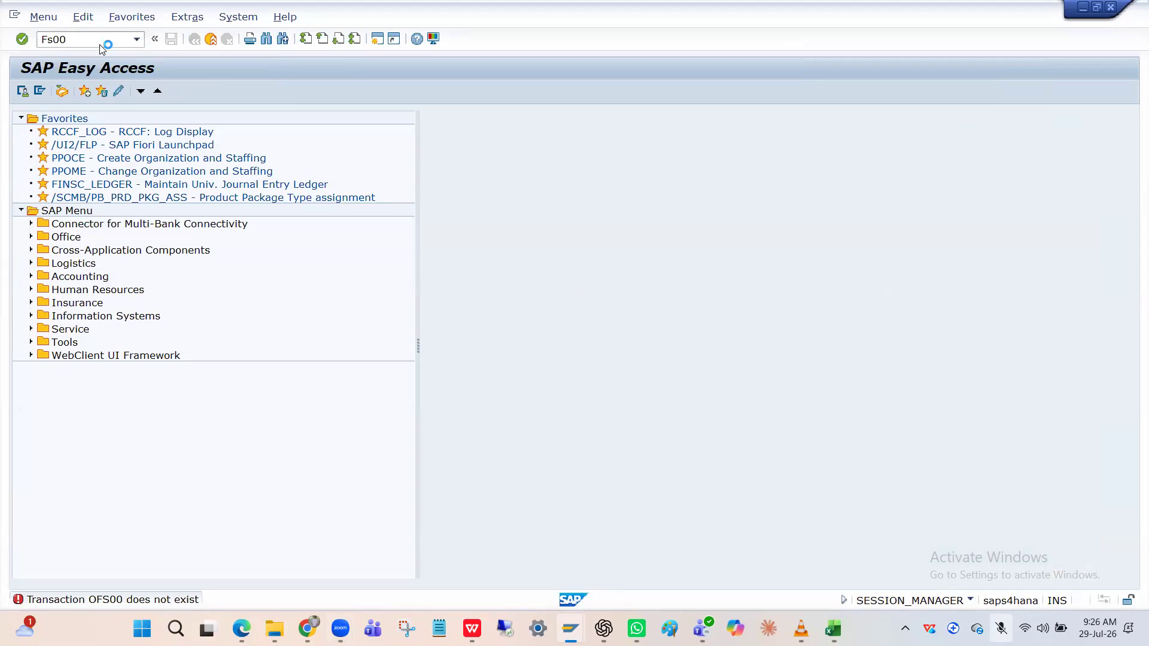
key(Return)
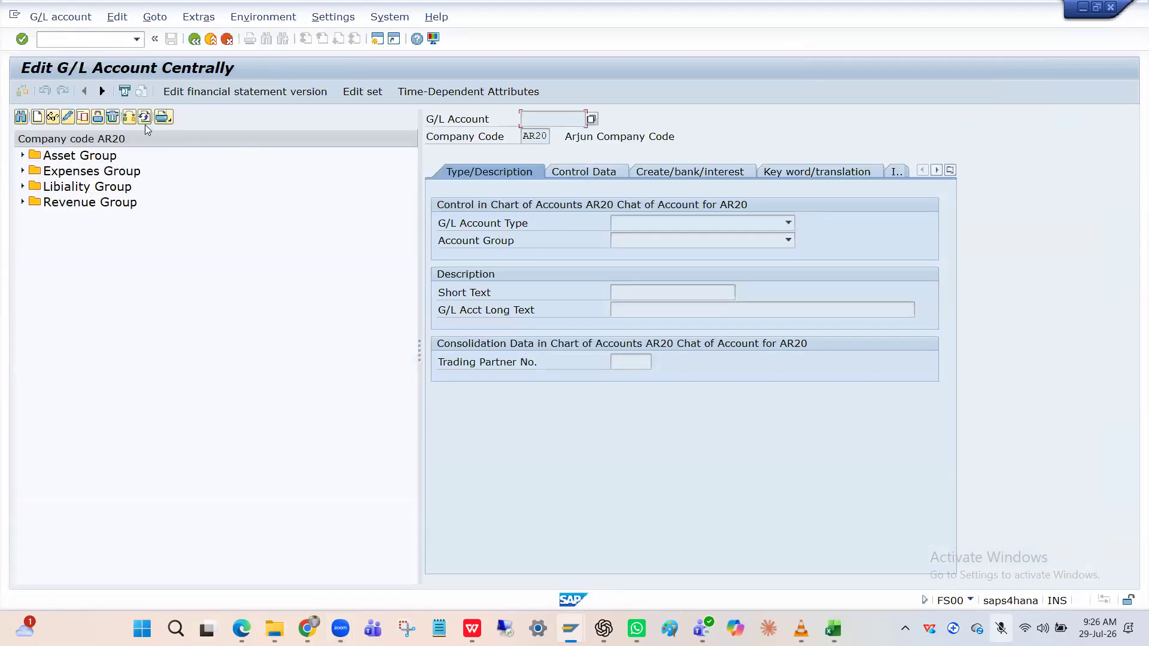
Change the company code of the G/L account list to HPIN
click(130, 117)
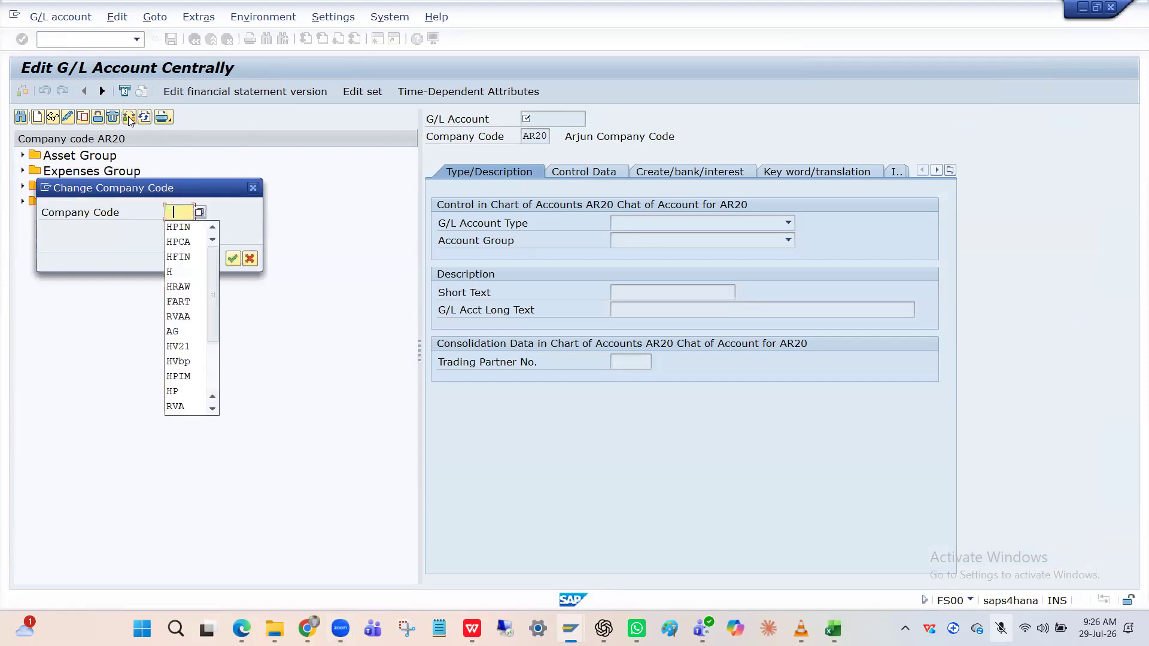
click(179, 227)
key(Return)
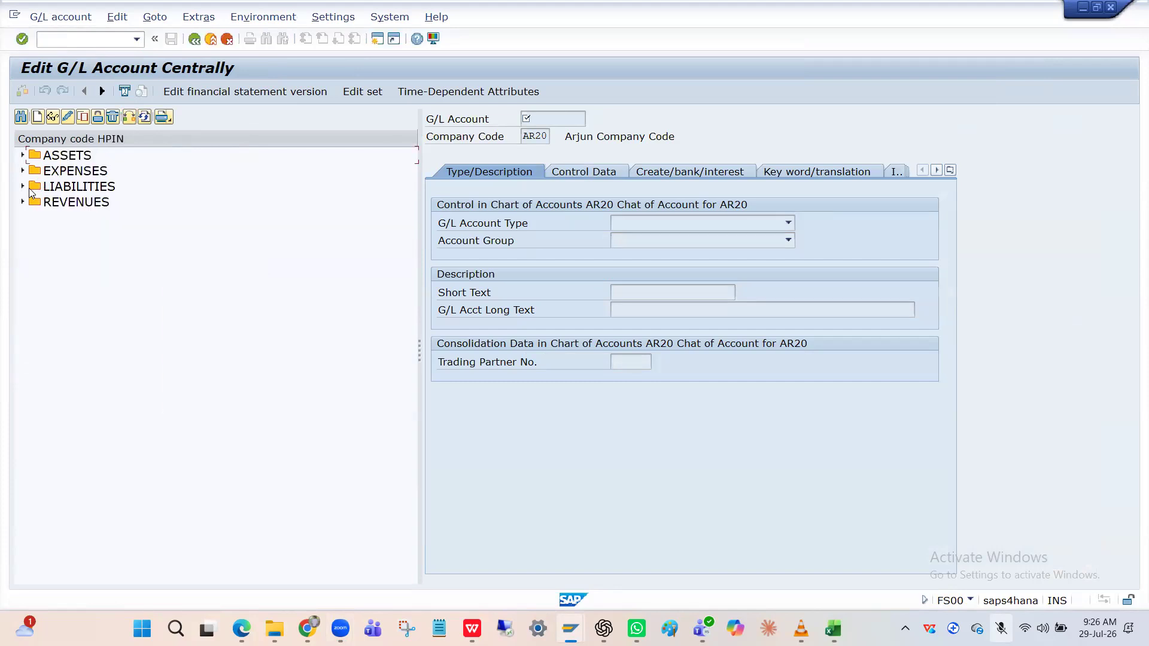
Expand the EXPENSES and LIABILITIES groups and examine their G/L accounts, such as rent, purchase and output tax
click(23, 172)
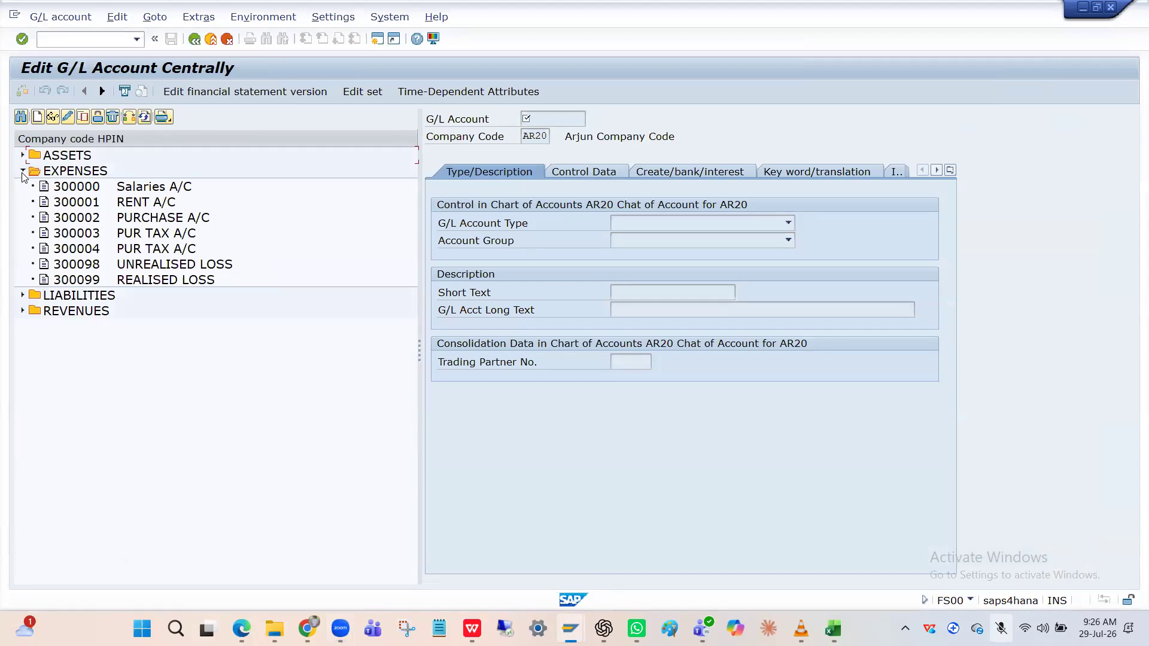
click(22, 296)
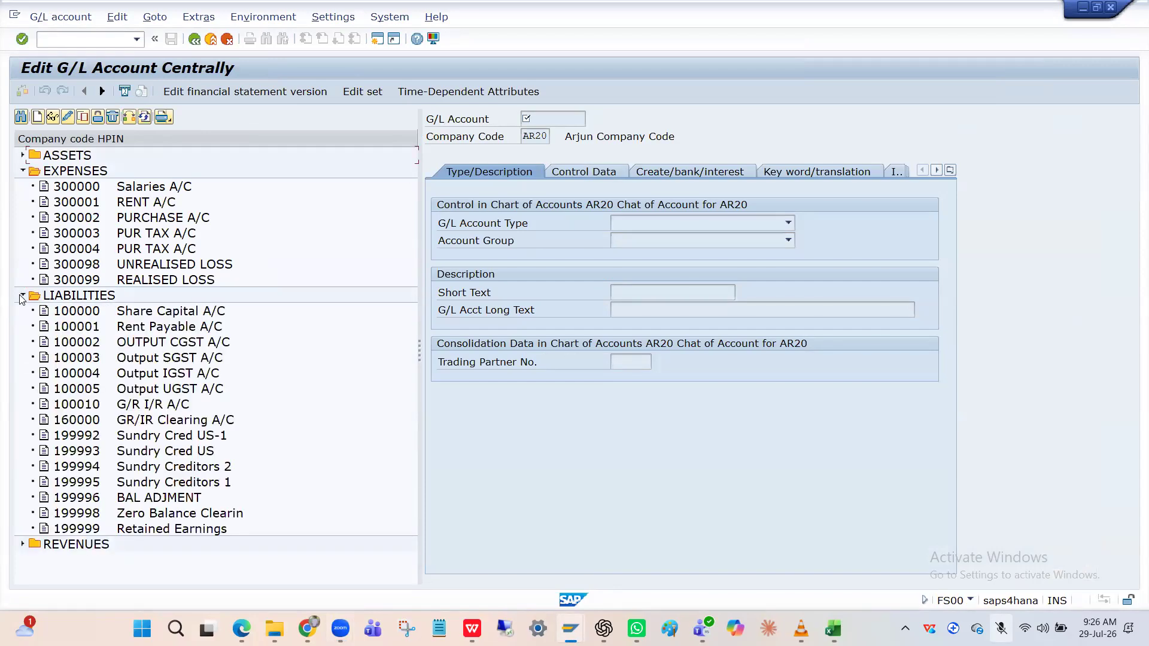
click(119, 327)
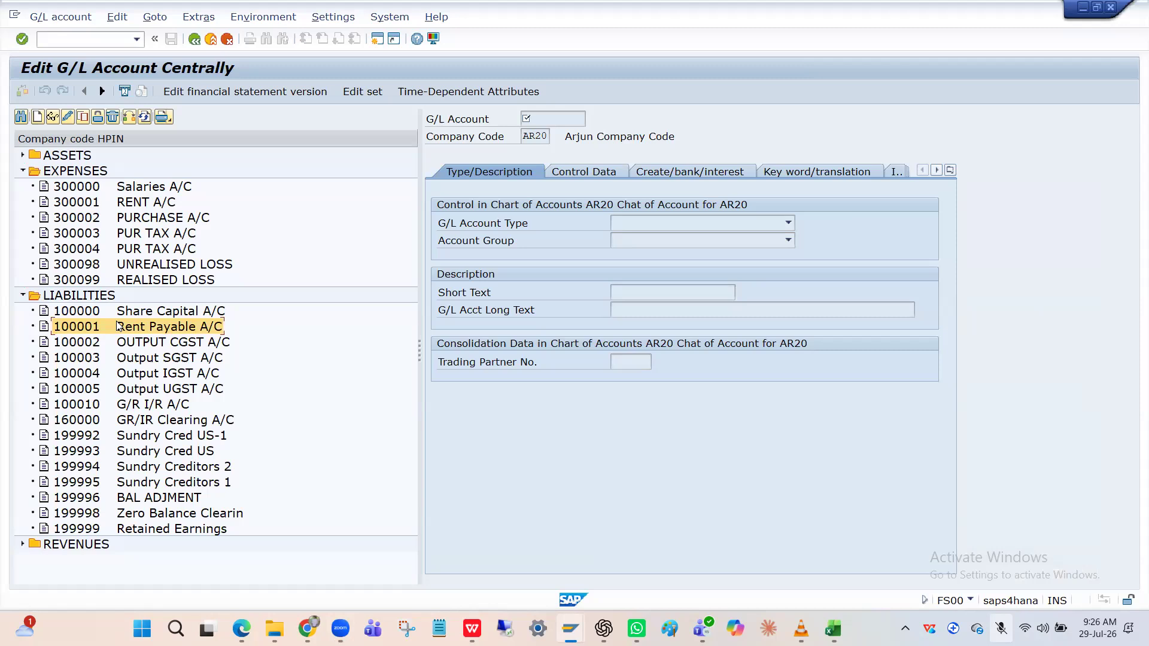
click(131, 346)
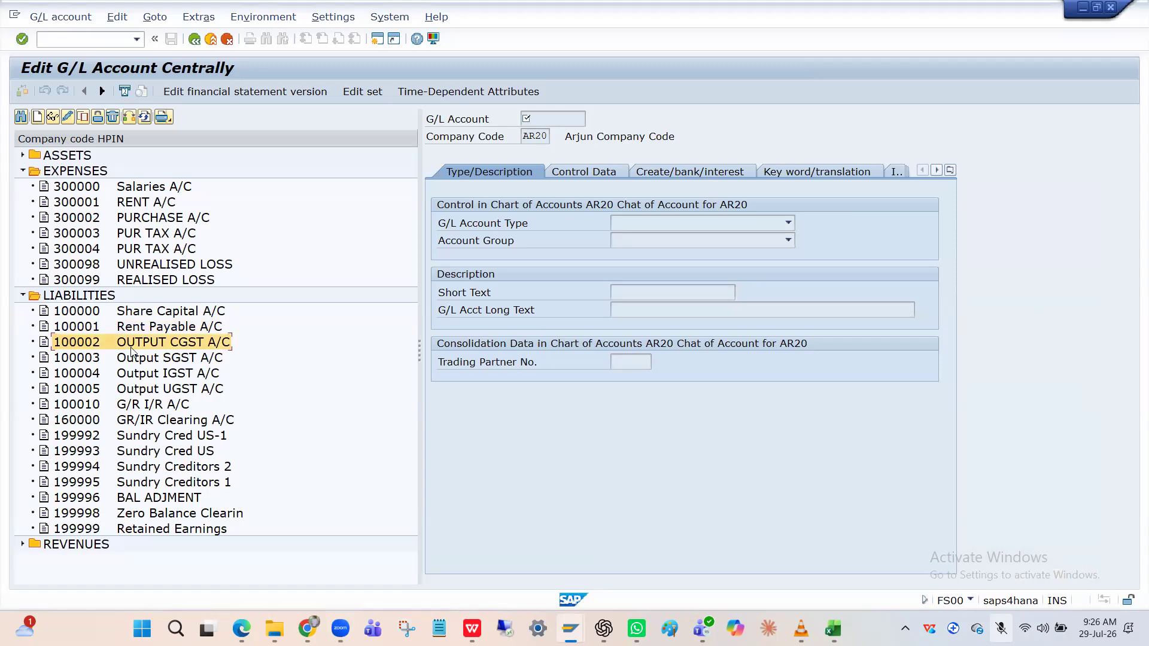
click(137, 361)
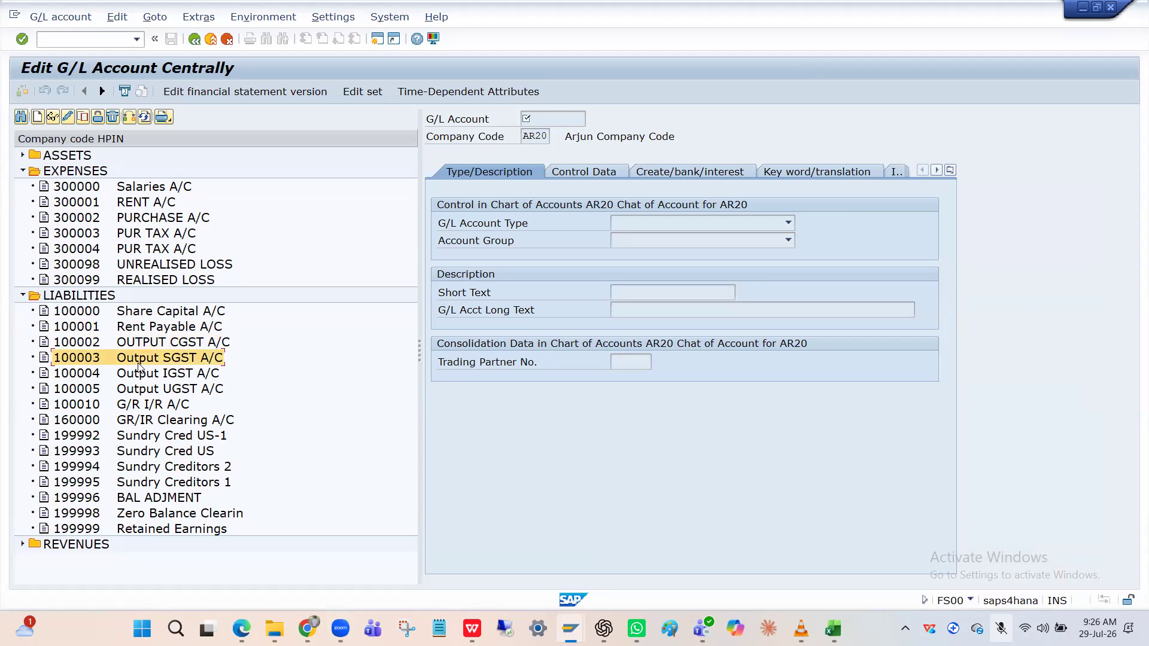
click(168, 234)
click(152, 204)
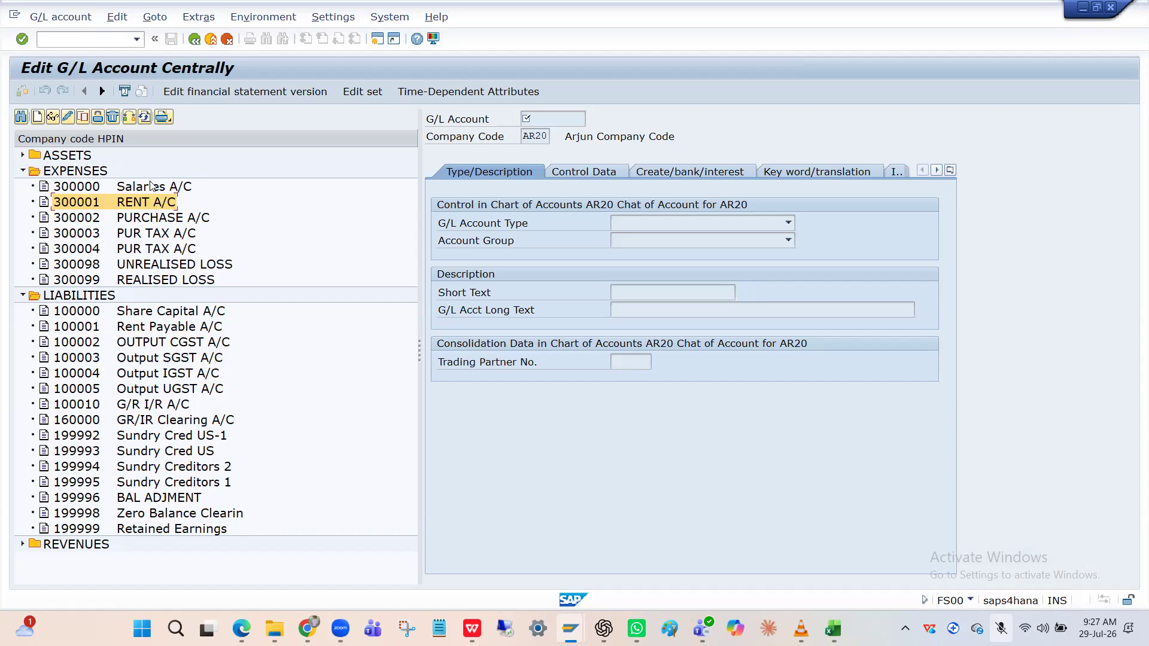
click(136, 217)
click(134, 208)
click(136, 220)
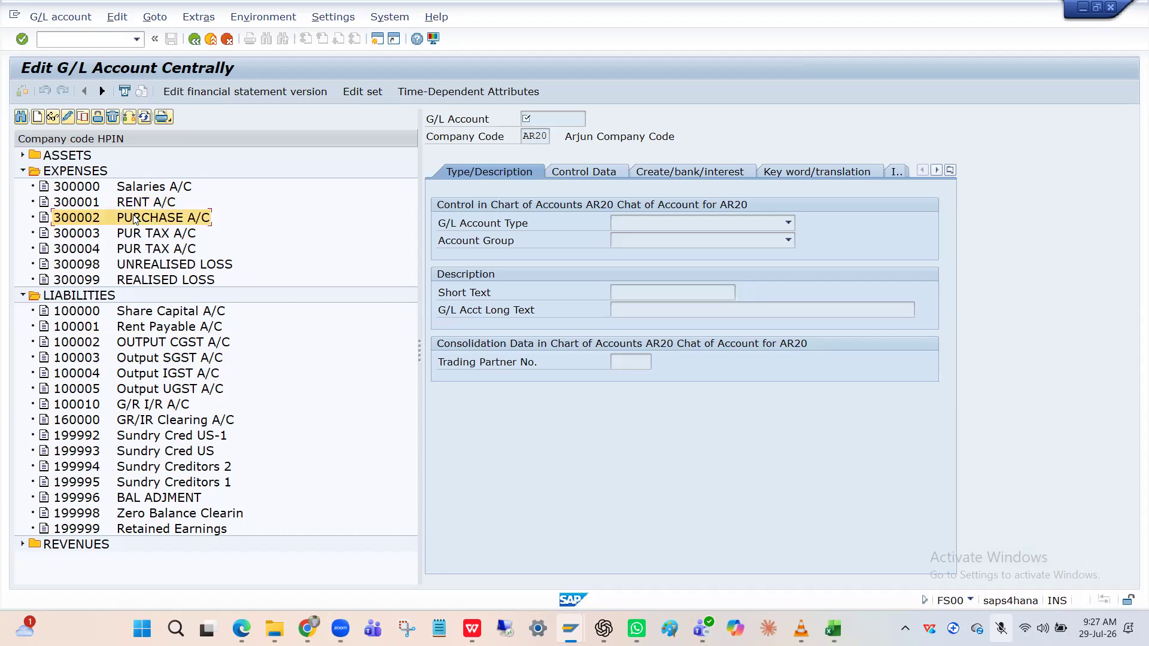
click(133, 205)
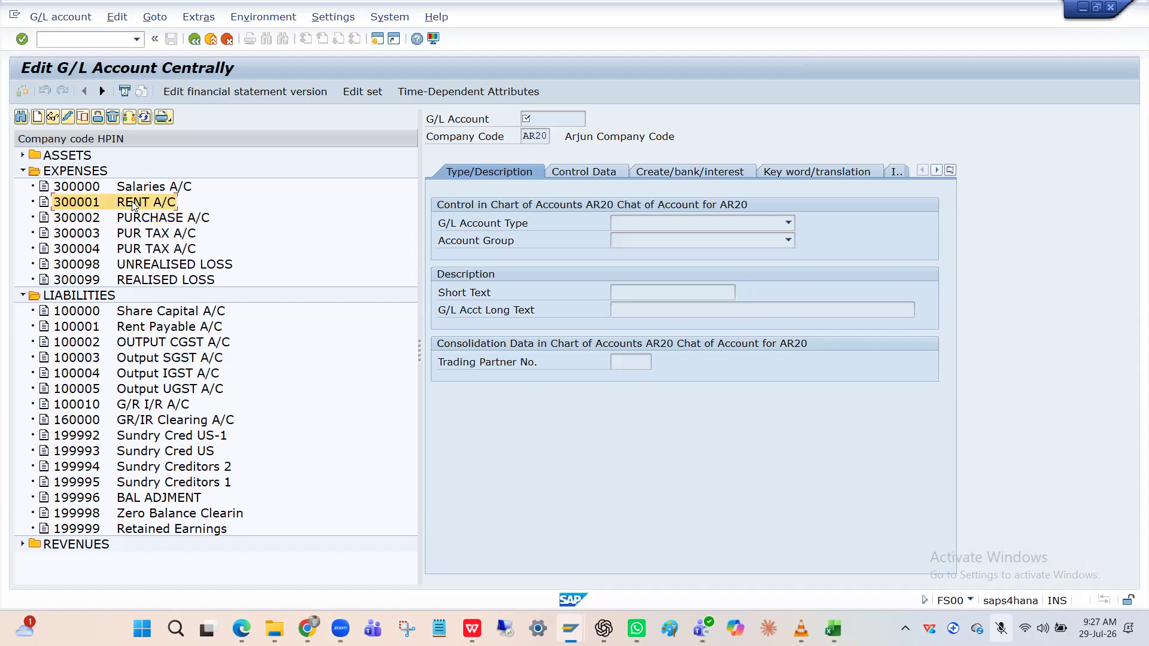
click(137, 219)
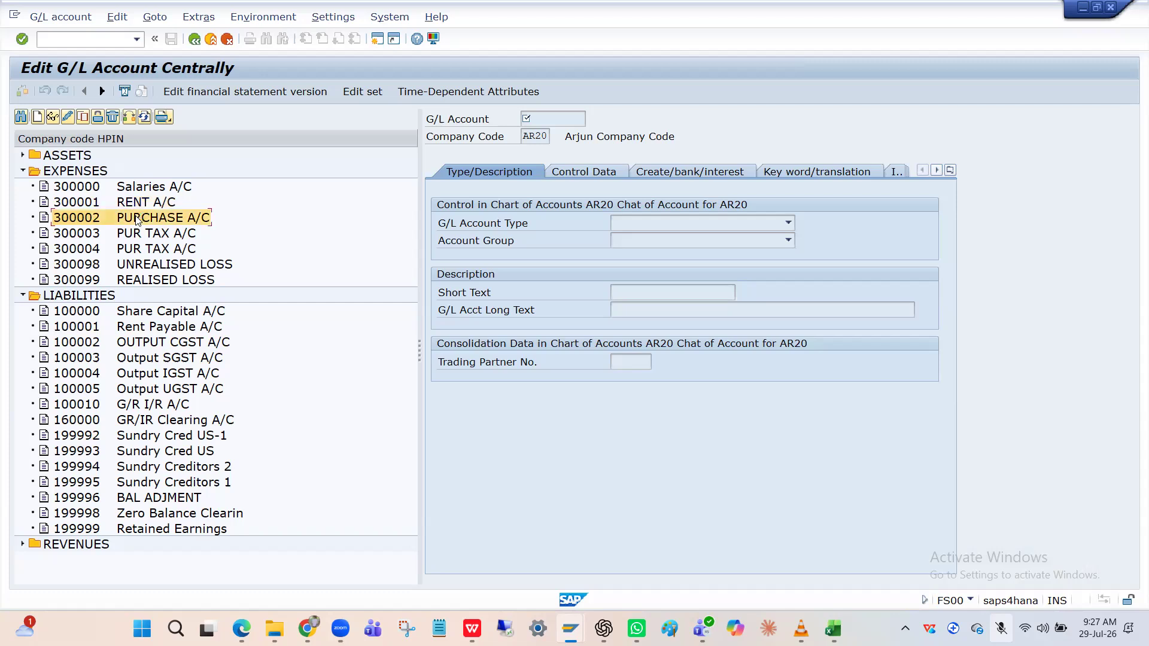
click(140, 251)
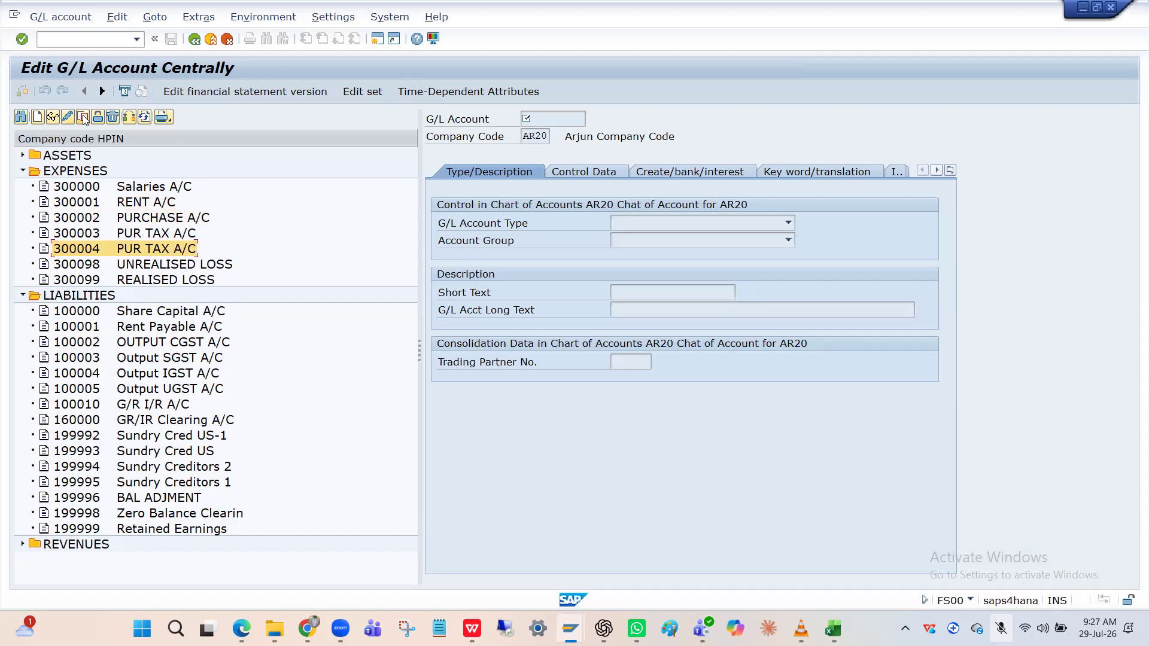
Copy the PURCHASE A/C expense account as new G/L account 300005 in company code HPIN
click(74, 218)
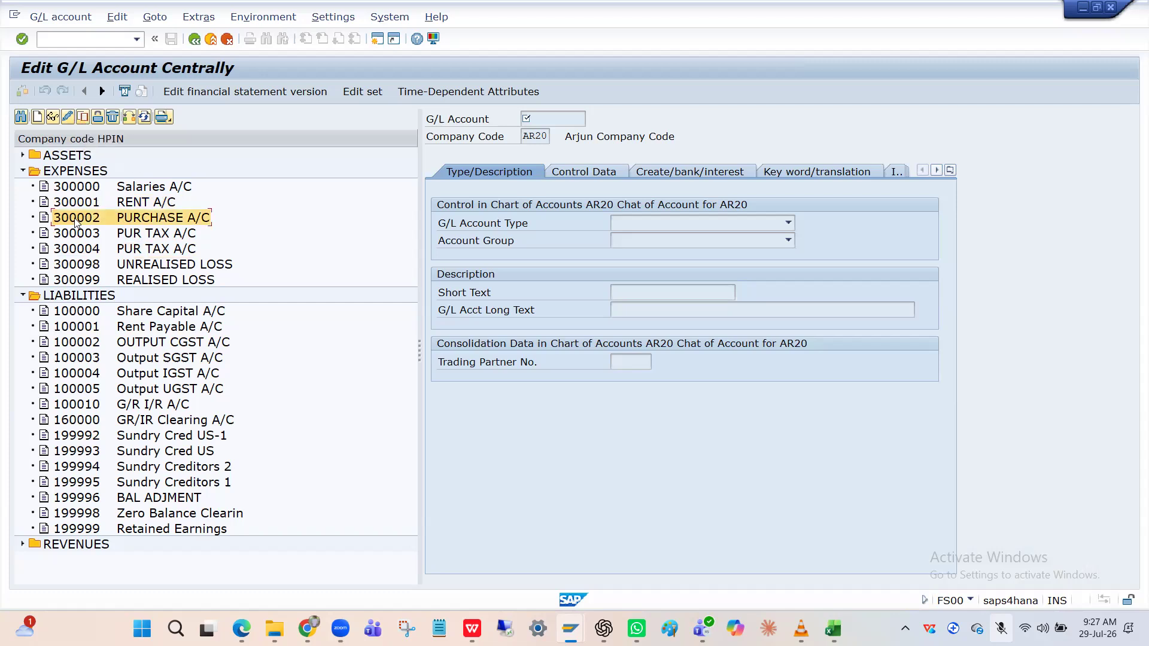
click(82, 117)
text(300005)
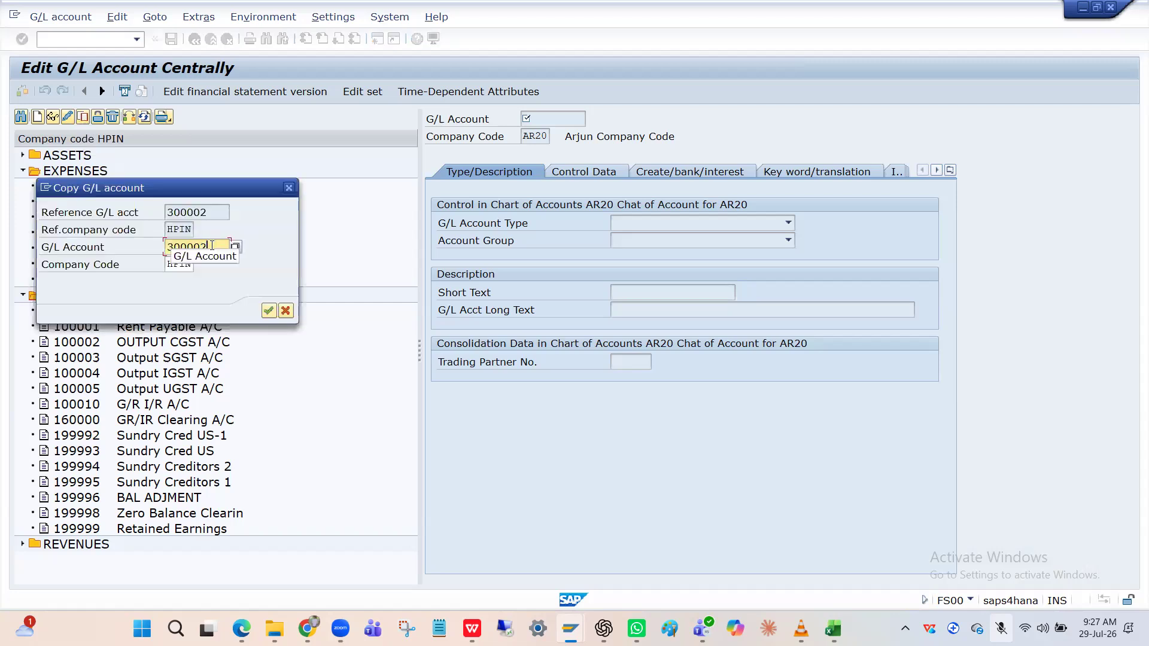
key(Return)
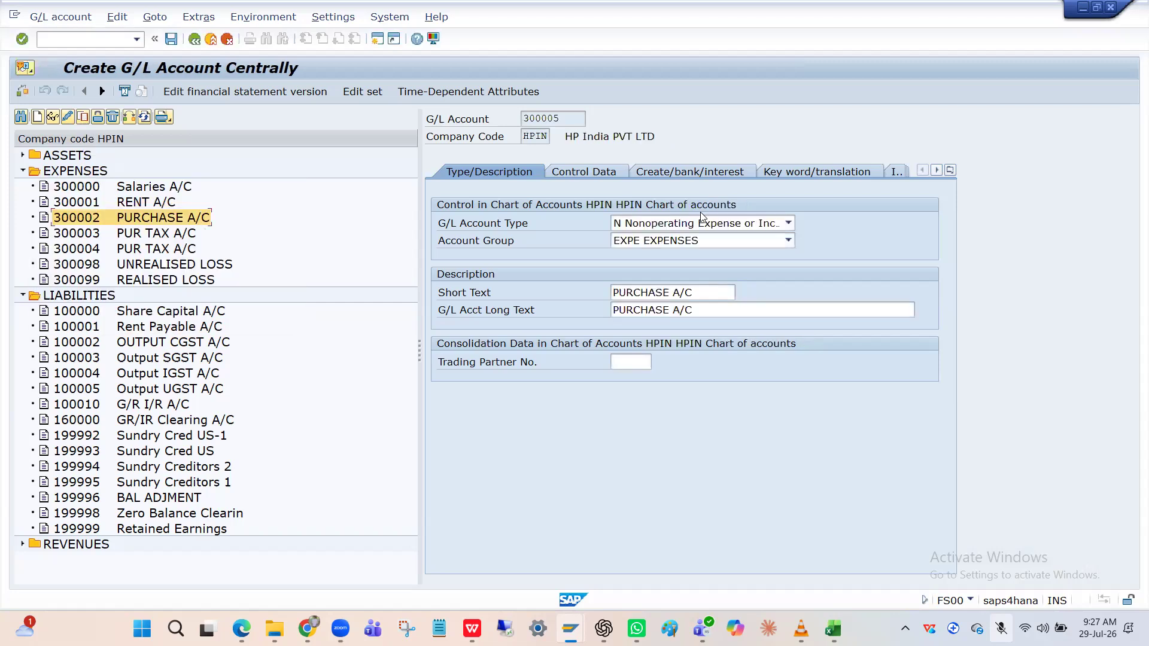
Set both the short text and the long text of the new G/L account to COGS A/C
click(671, 292)
key(BackSpace)
key(BackSpace)
key(BackSpace)
key(BackSpace)
key(BackSpace)
key(BackSpace)
key(BackSpace)
key(BackSpace)
key(BackSpace)
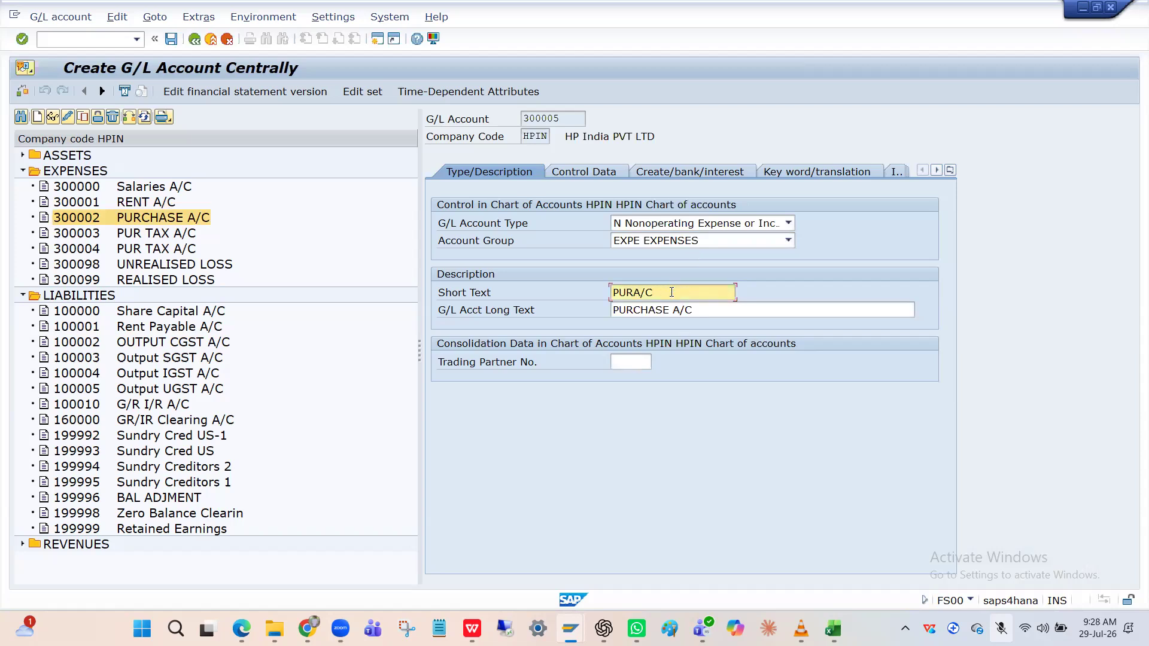
text(COGS)
click(669, 311)
key(BackSpace)
key(BackSpace)
key(BackSpace)
key(BackSpace)
key(BackSpace)
key(BackSpace)
key(BackSpace)
key(BackSpace)
text(COGS)
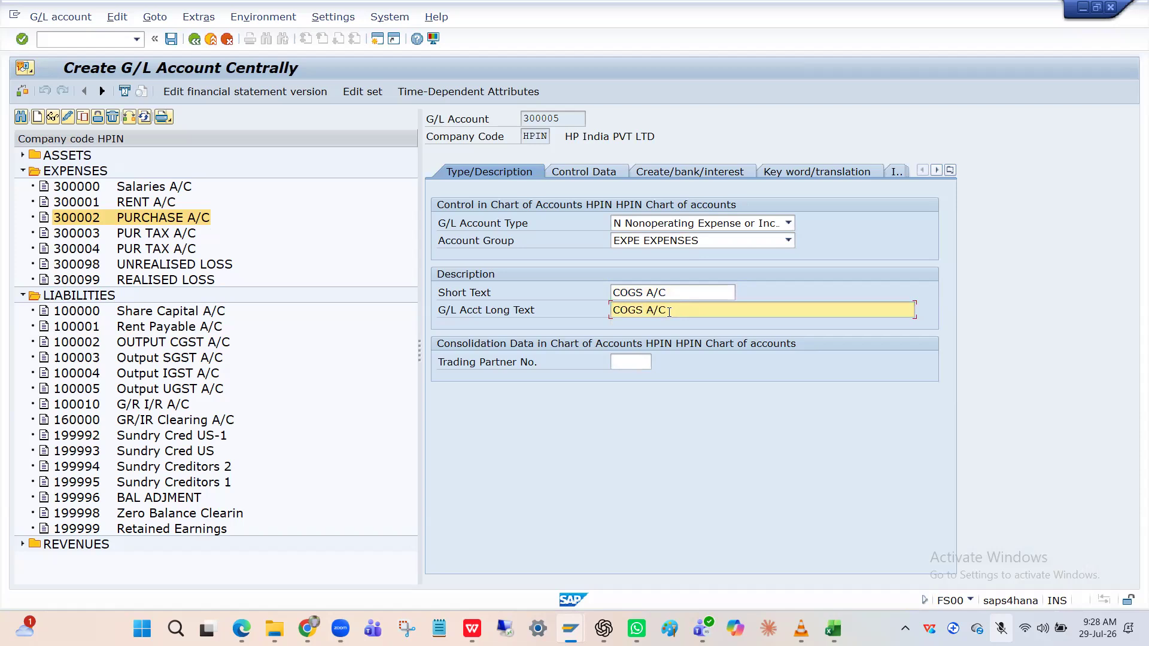
key(Return)
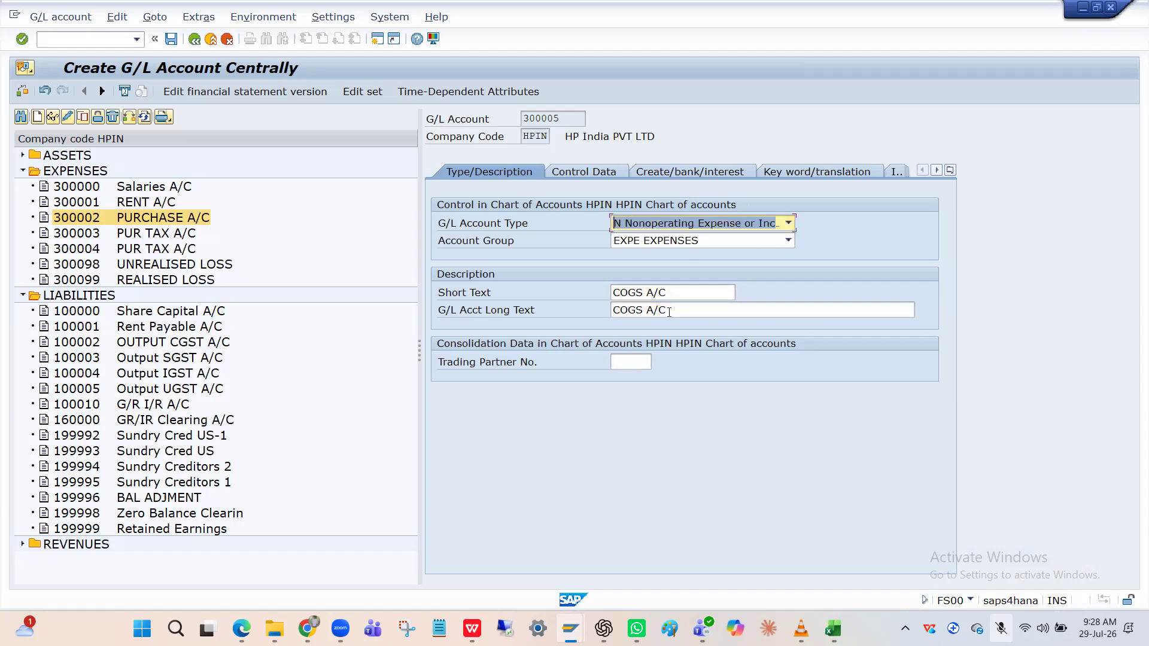
Review the new account's control data and its document creation, bank and interest settings, and save the account
click(601, 174)
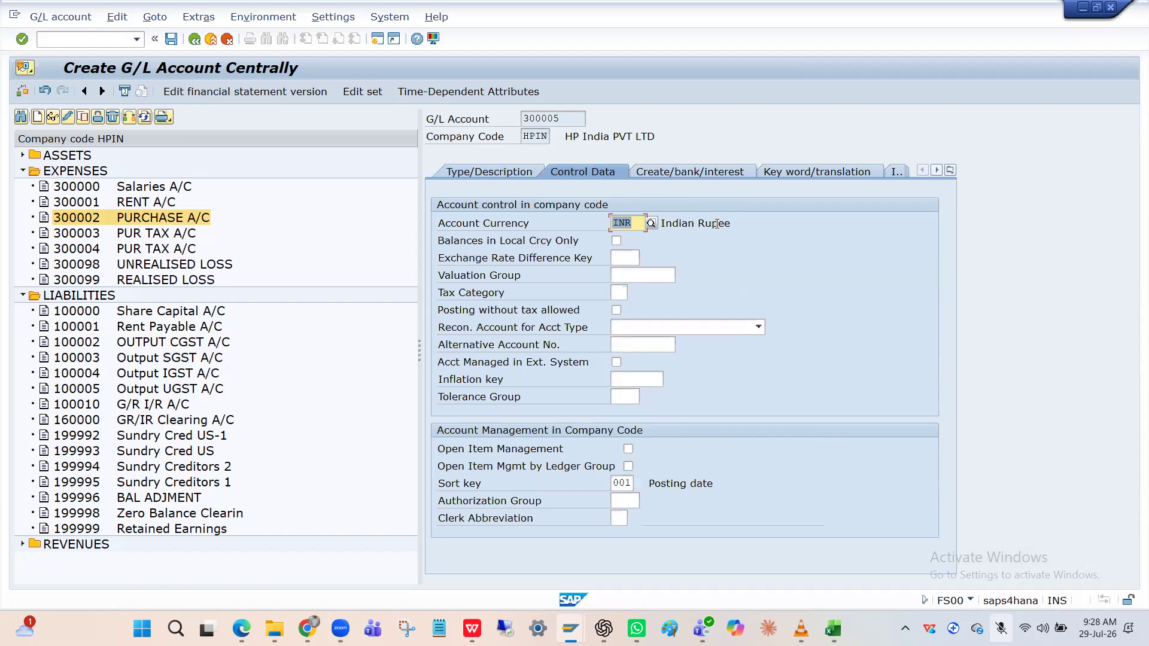
click(685, 175)
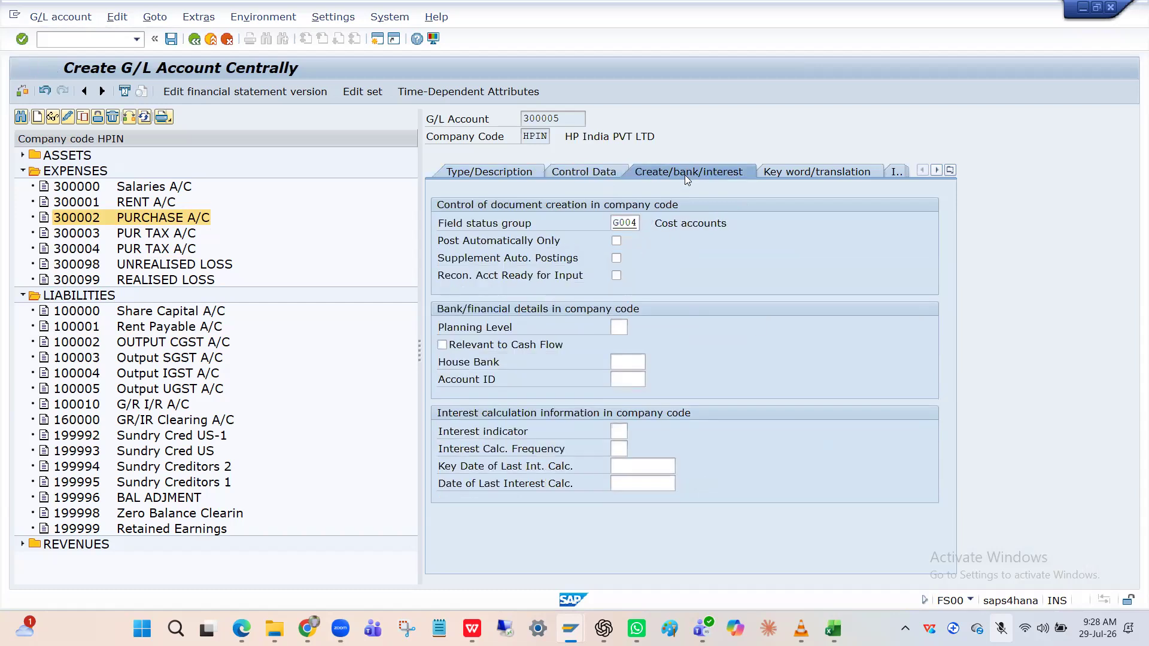
click(172, 40)
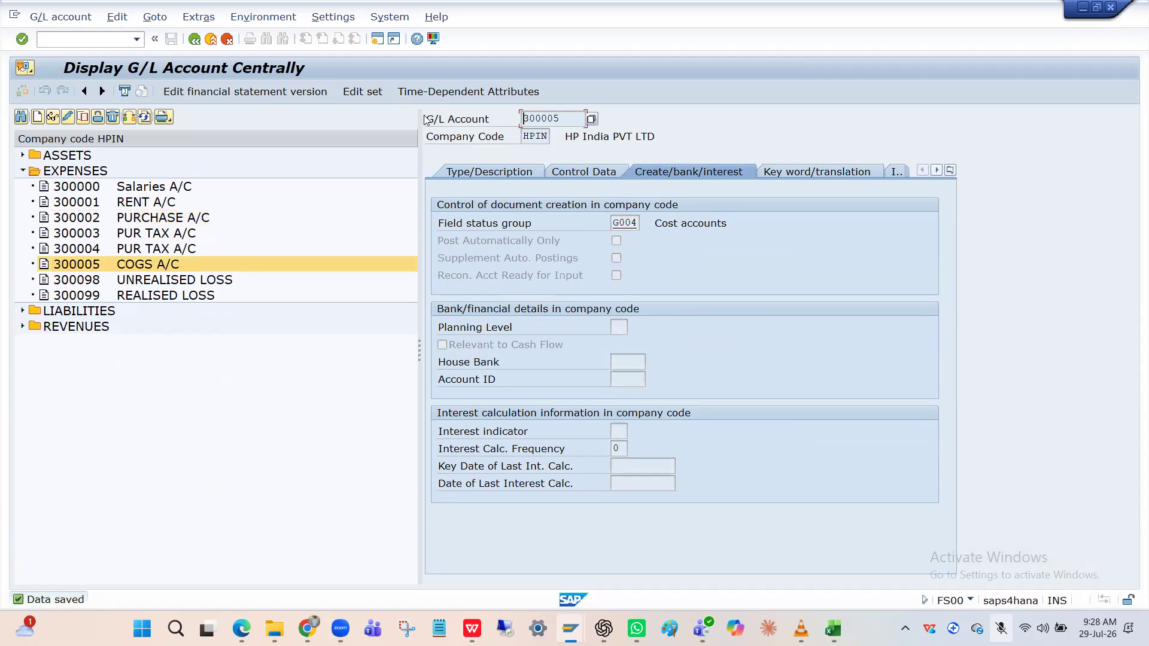
Copy the number of the COGS account and start transaction OBYC for automatic postings
drag(561, 117, 510, 120)
key(ctrl+c)
click(85, 36)
text(/nOBYC)
key(Return)
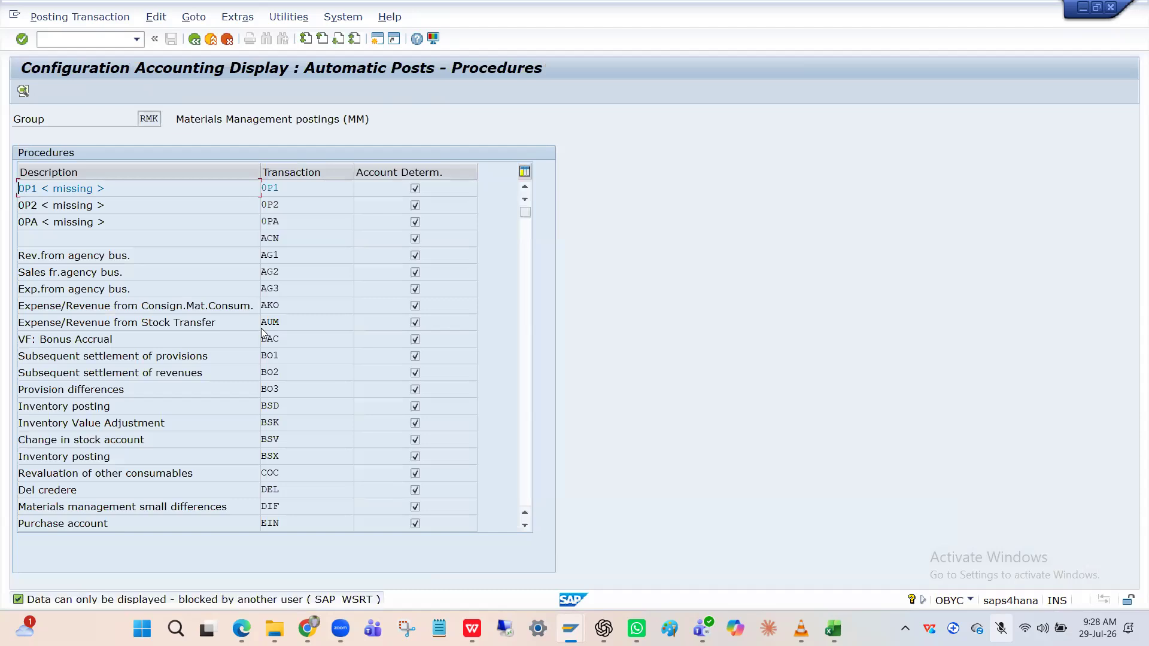
Find the GBB procedure in the automatic postings list and check the goods receipt error log for the affected account determination entry
scroll(261, 328, down, 2)
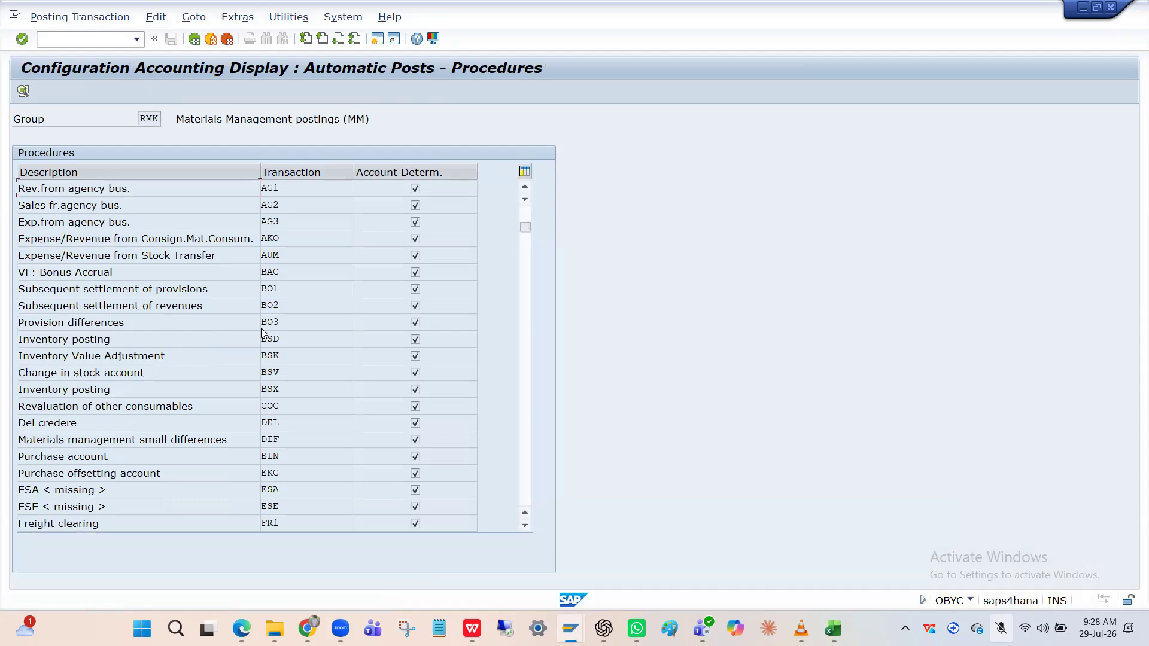
scroll(261, 333, down, 6)
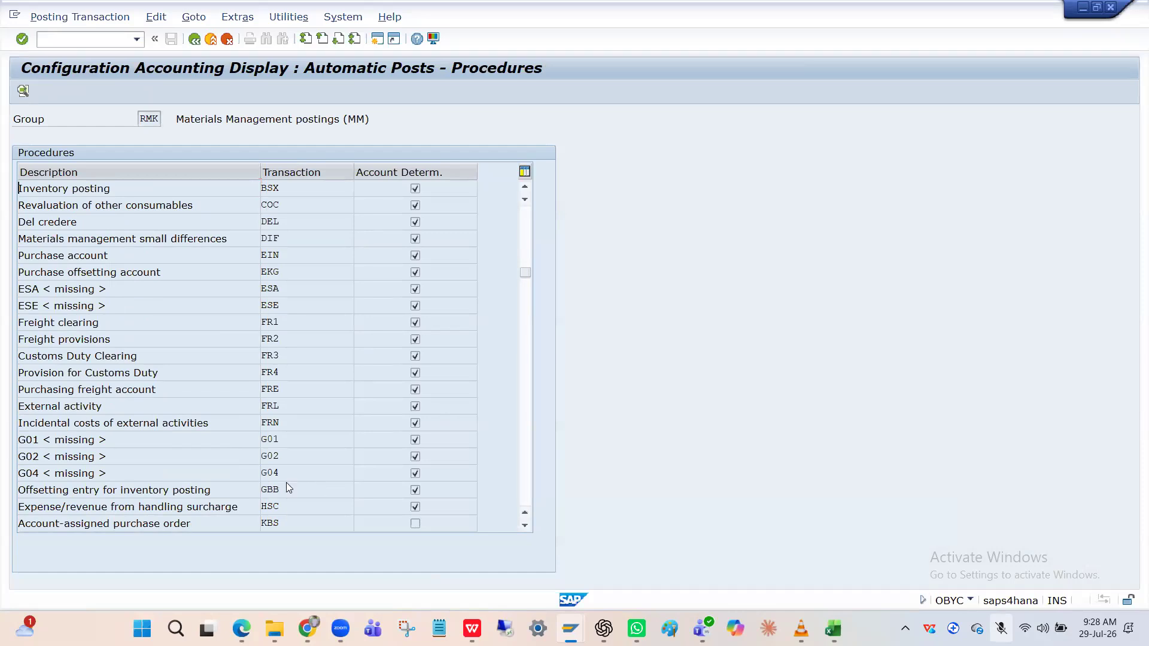
key(alt+Tab)
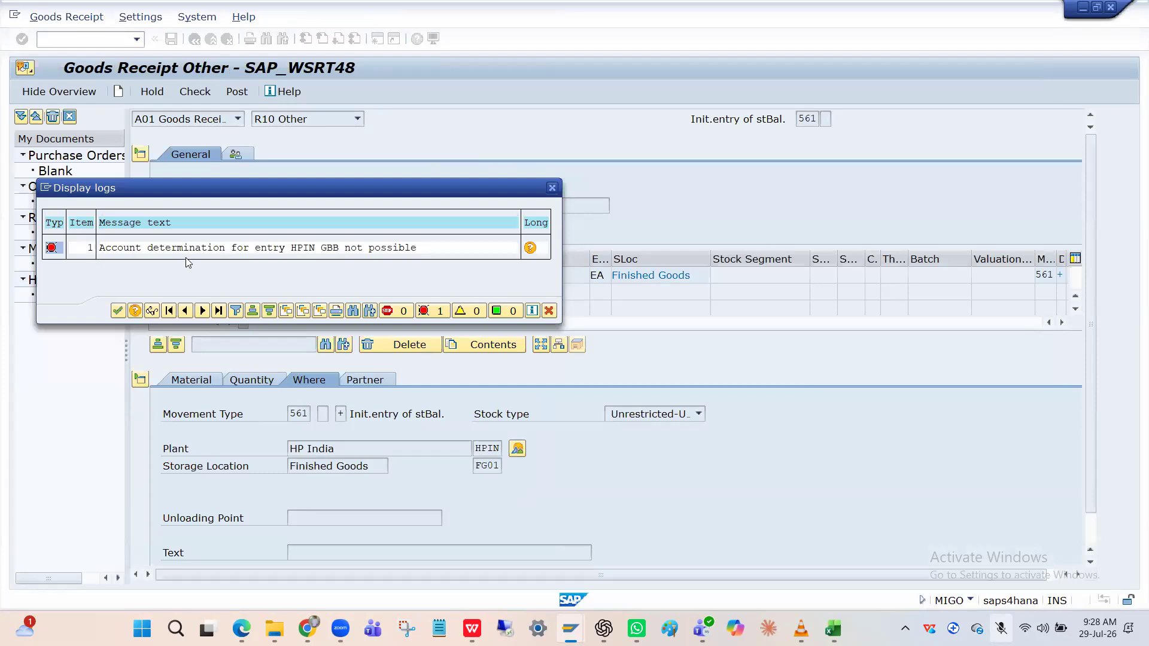
click(302, 251)
click(337, 251)
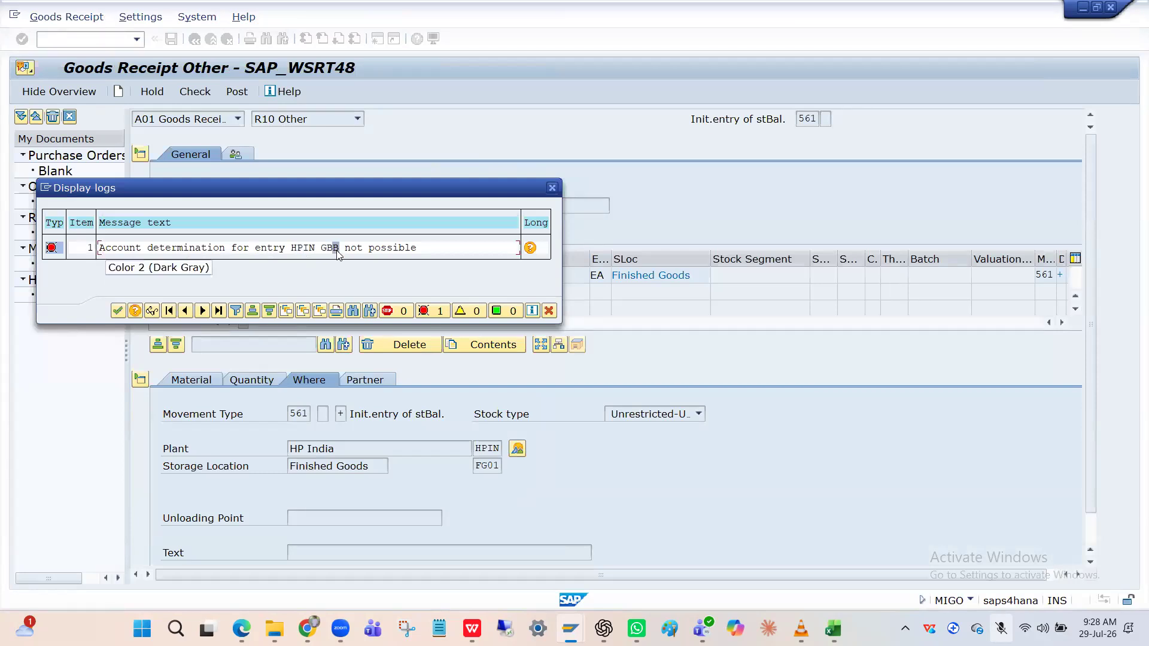
click(381, 250)
key(alt+Tab)
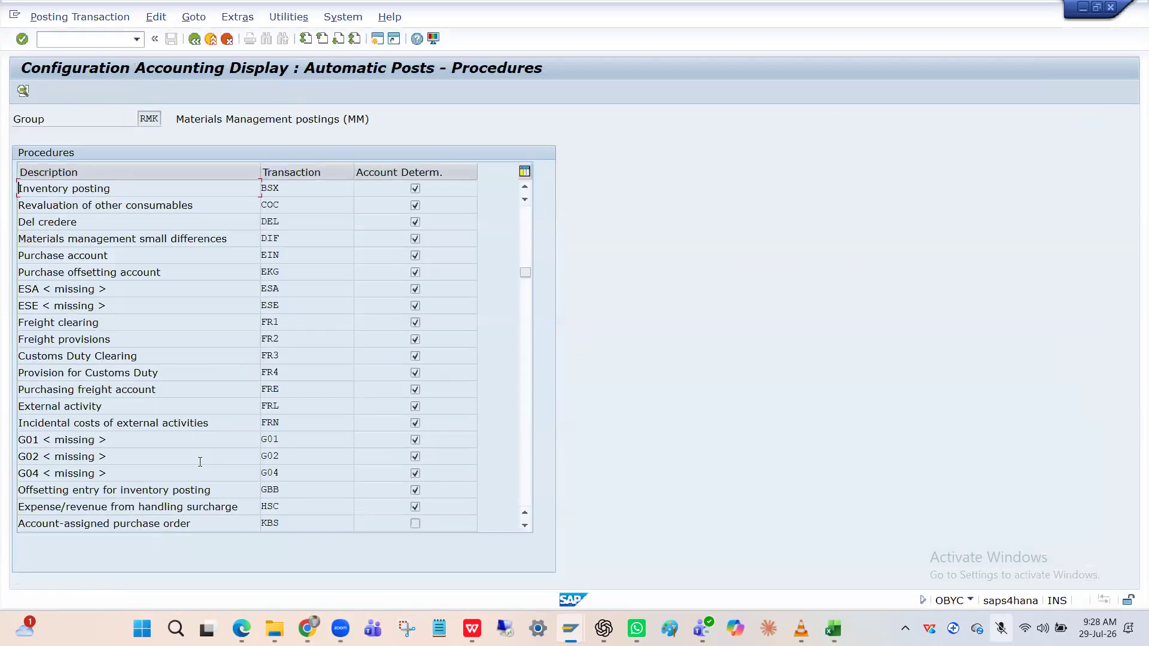
Open procedure GBB for chart of accounts HPIN and view its rules, posting keys and account assignment
double_click(275, 492)
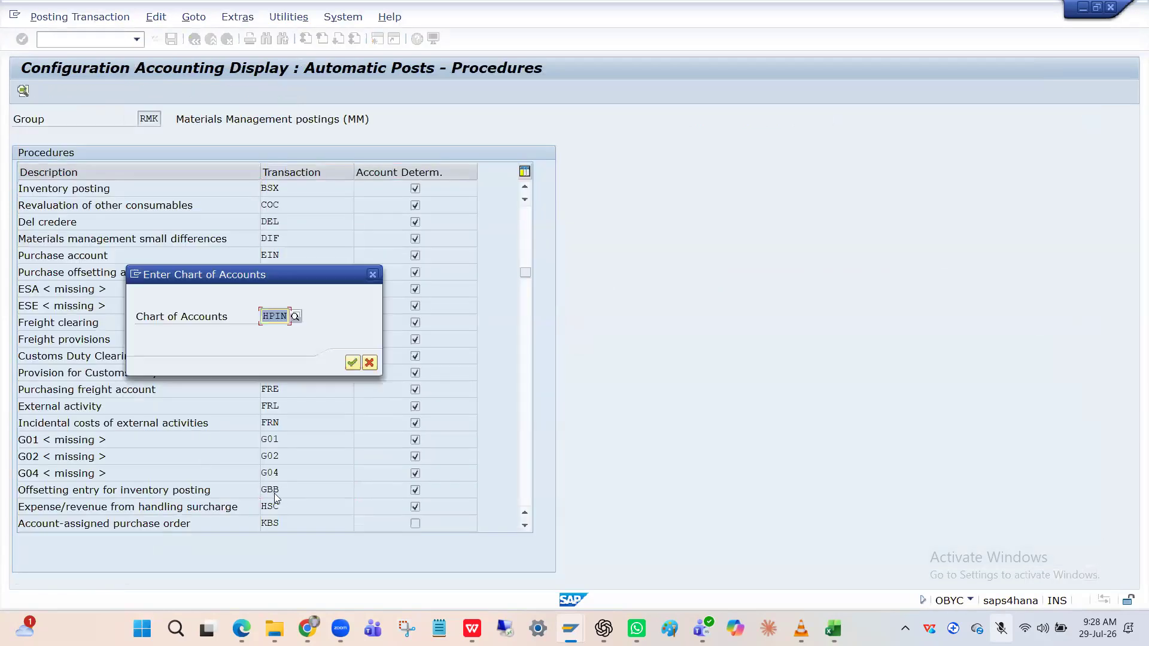
key(Return)
key(alt+Tab)
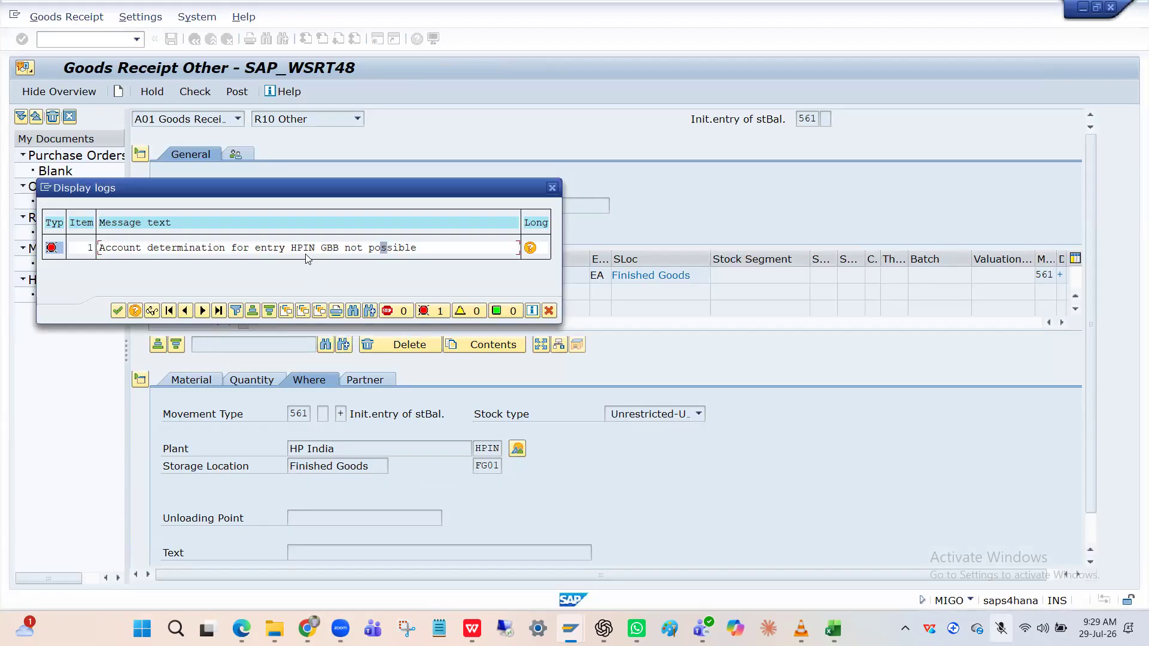
key(alt+Tab)
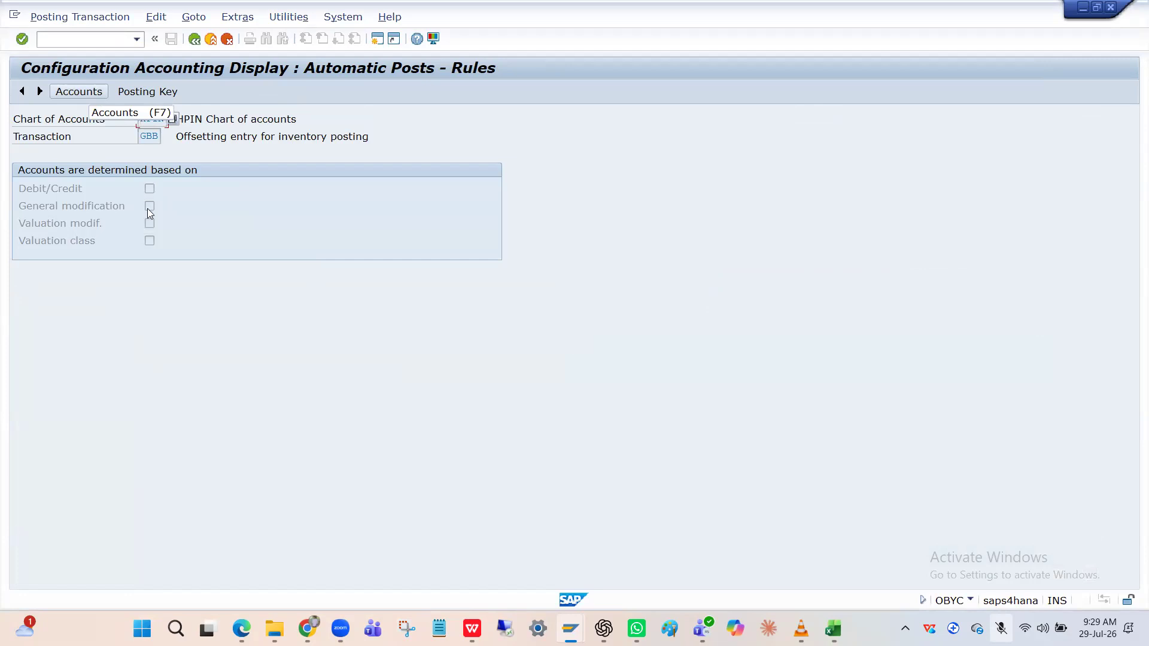
click(153, 91)
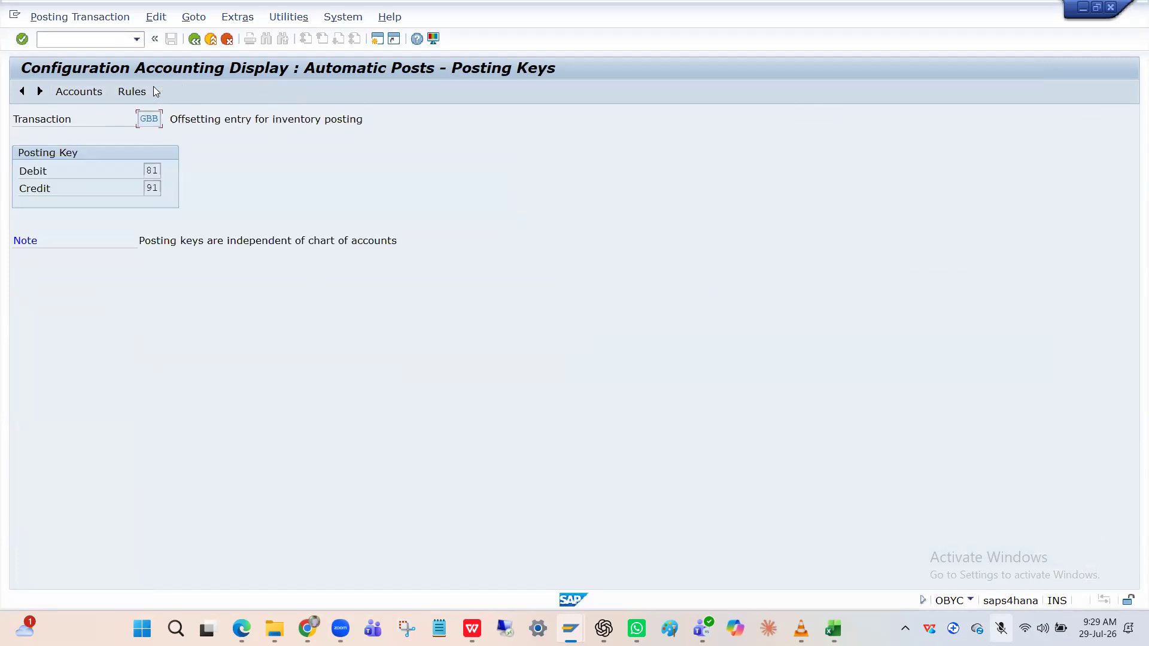
click(88, 91)
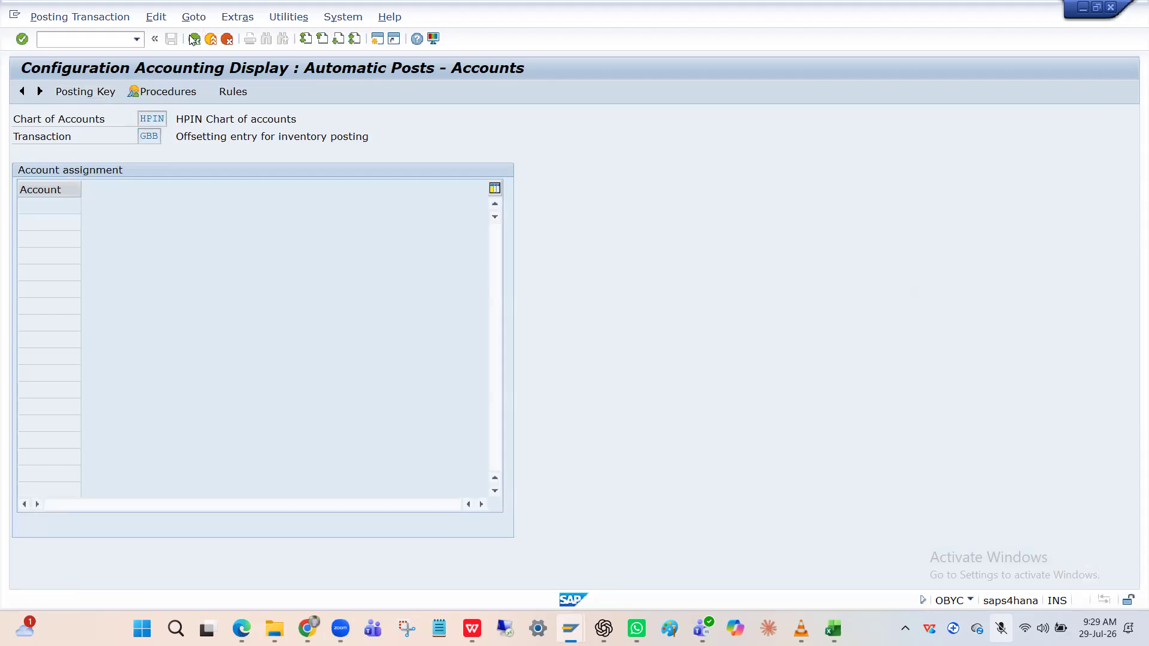
Return from the GBB accounts to the procedures list and check the goods receipt item with movement type 561
key(F3)
key(alt+Tab)
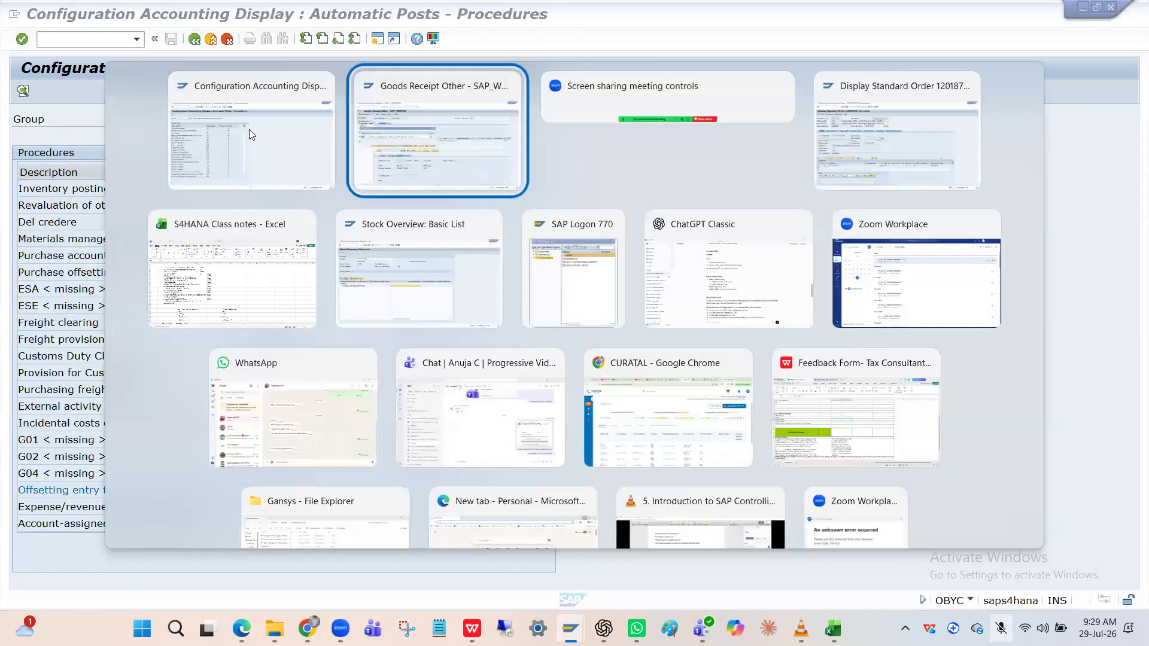
click(552, 187)
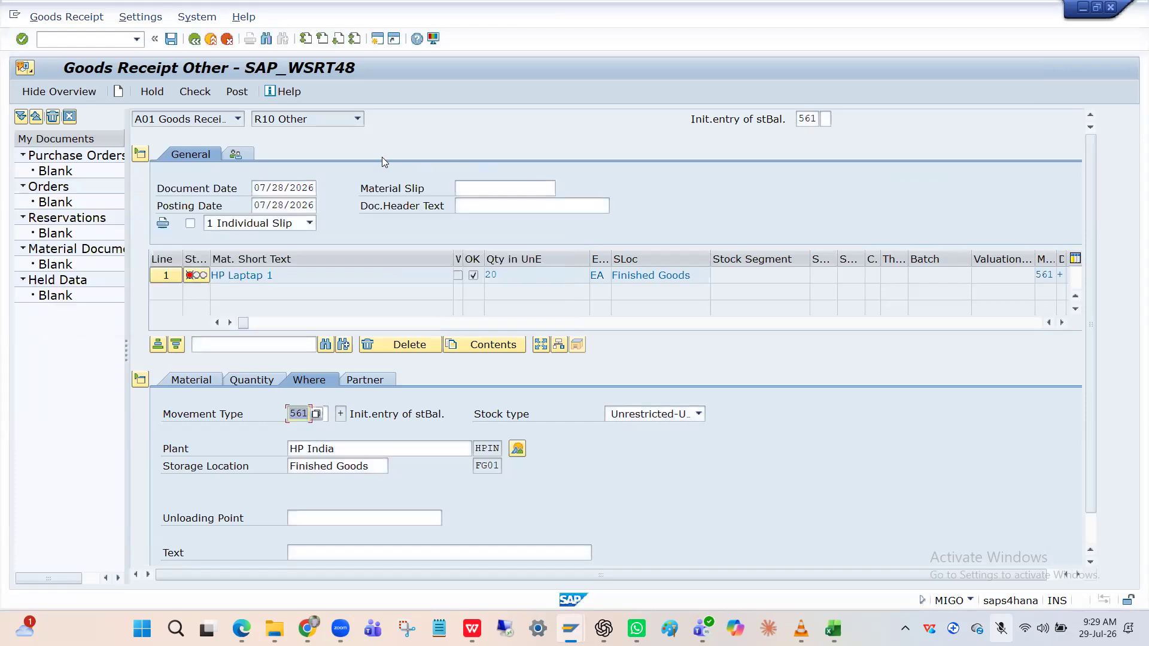
key(alt+Tab)
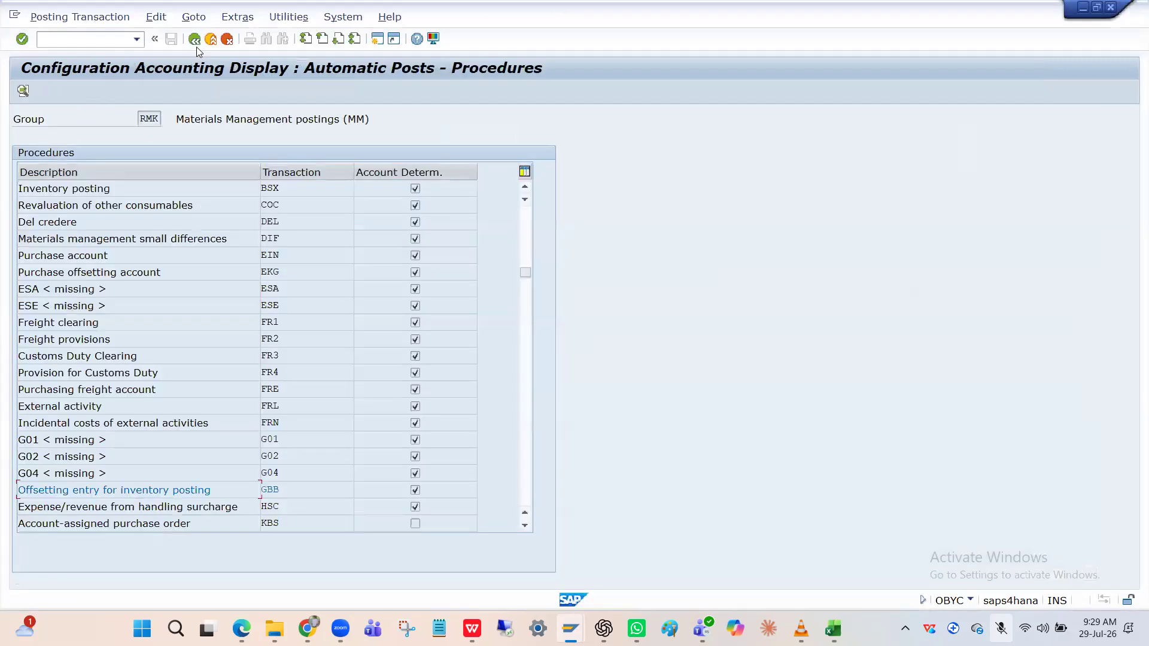
Leave the automatic postings display and restart transaction OBYC to try to maintain the postings
click(195, 38)
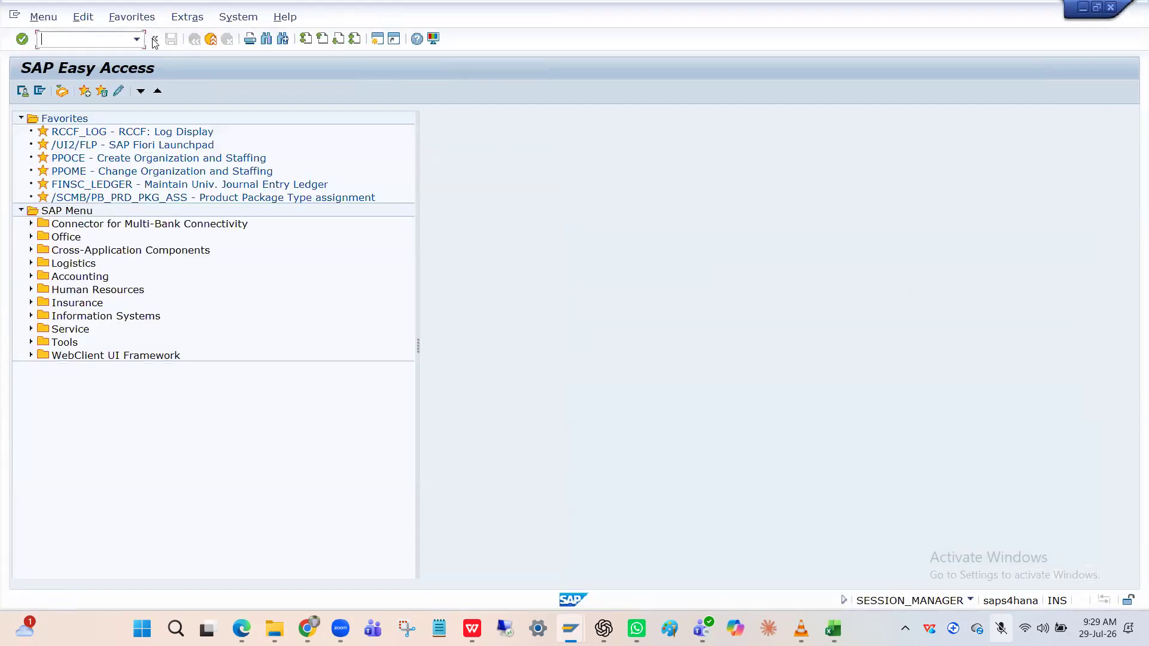
text(OBYC)
key(Return)
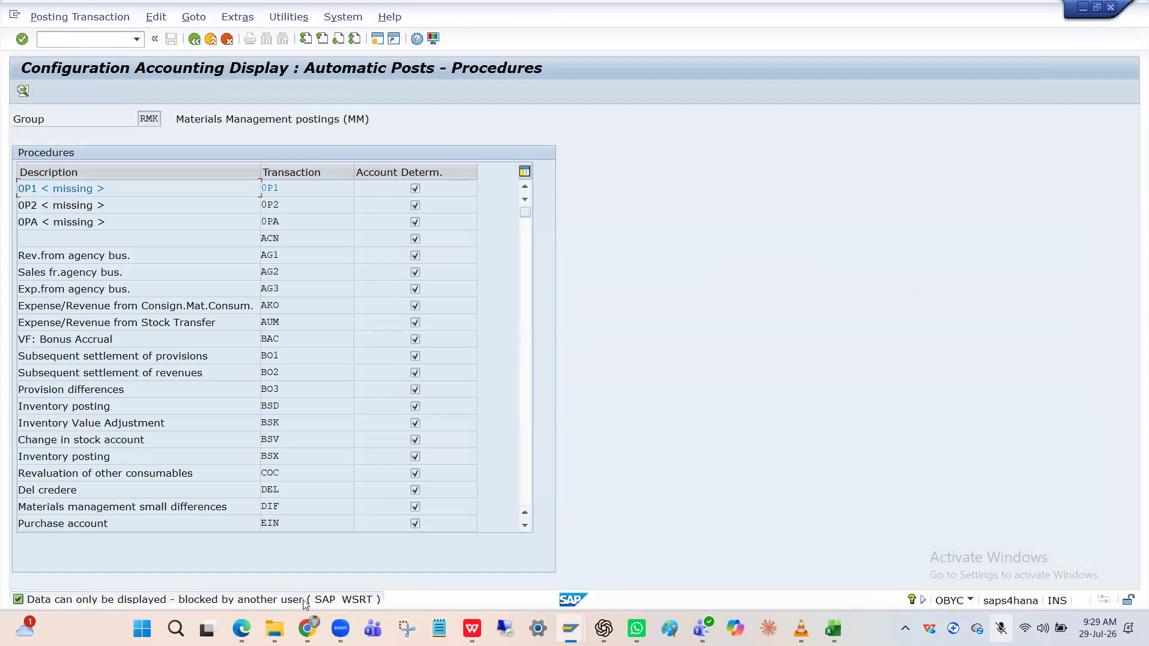
text(/nS)
key(Return)
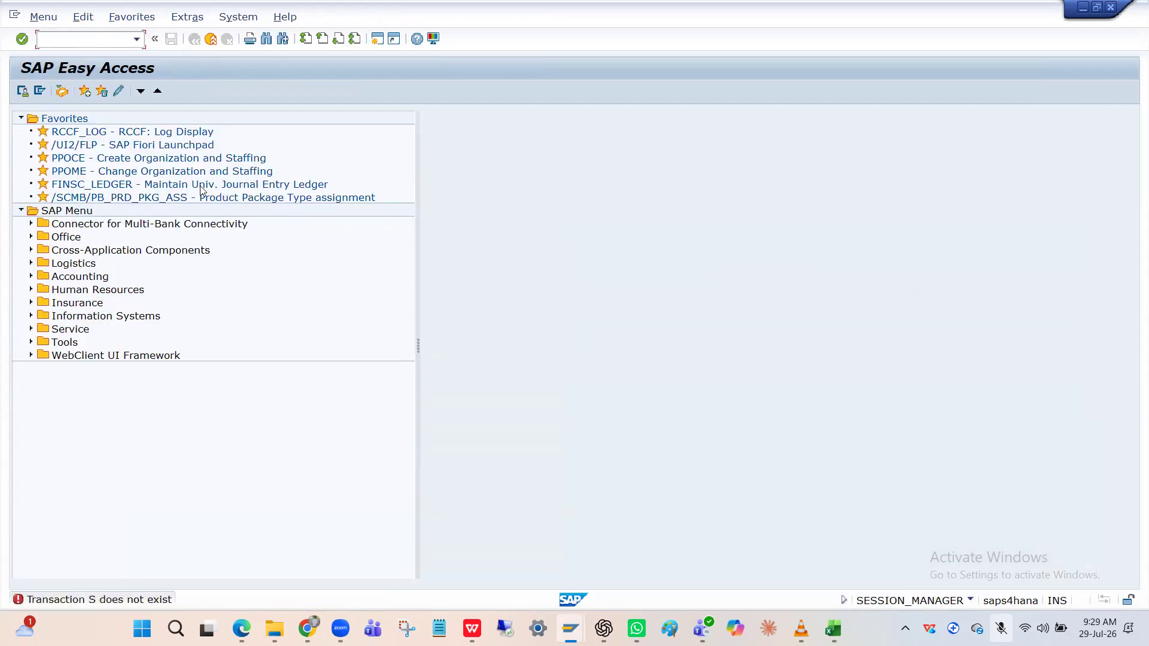
text(OBYC)
key(Return)
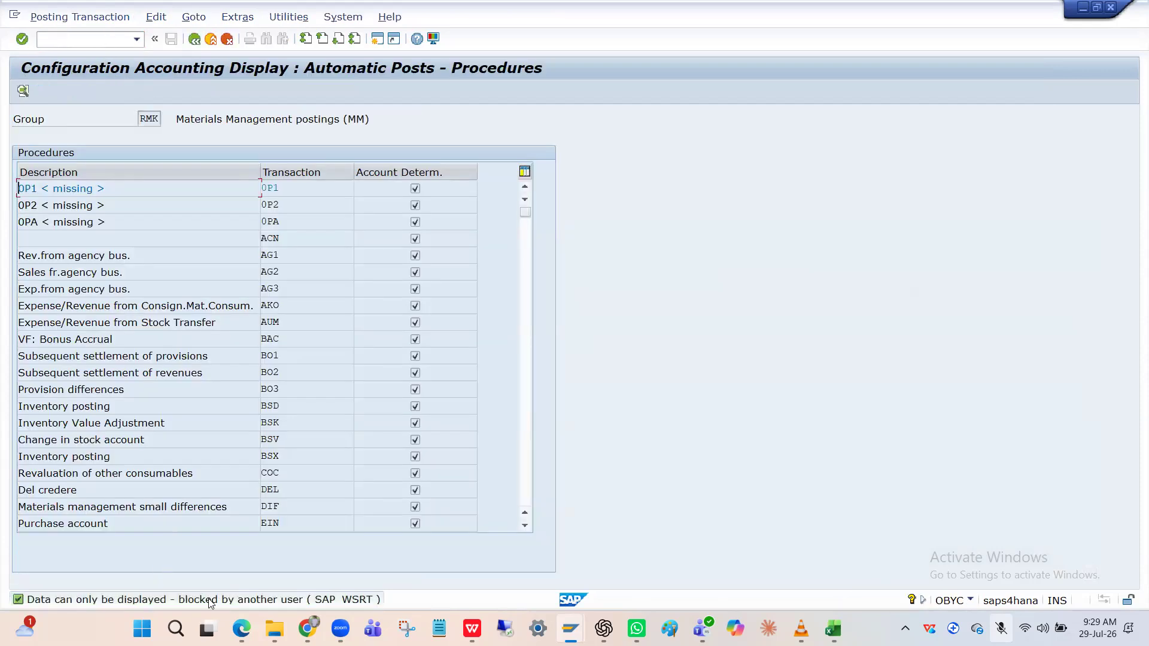
Read the details of the table lock message to identify the user blocking the configuration
double_click(210, 600)
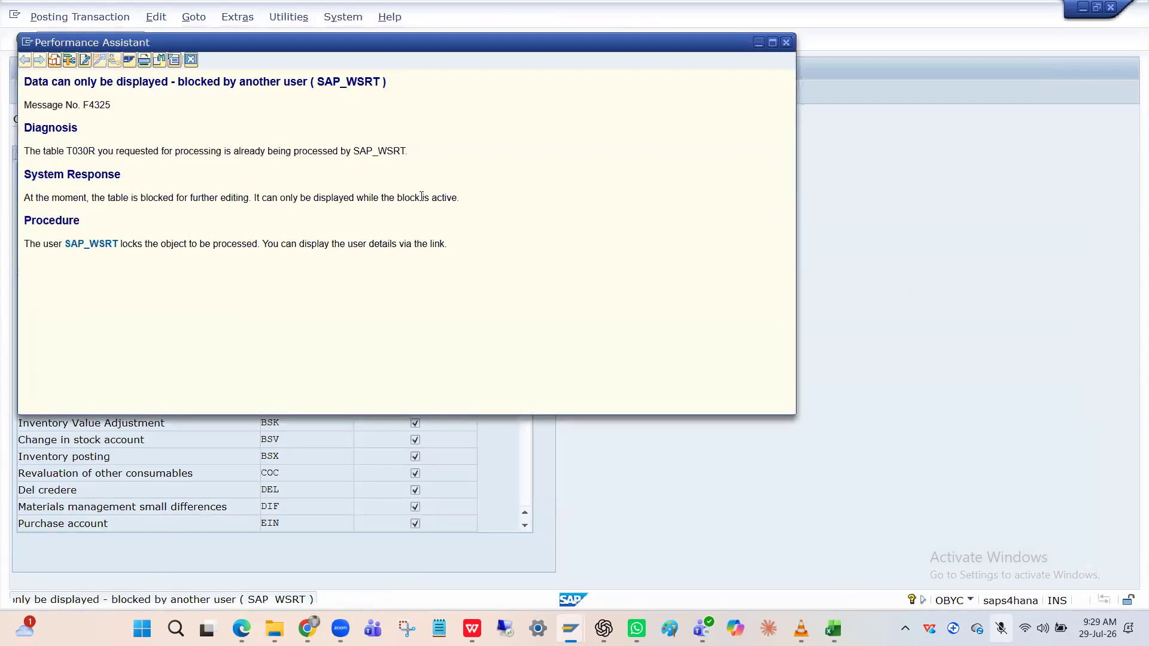
drag(320, 82, 379, 82)
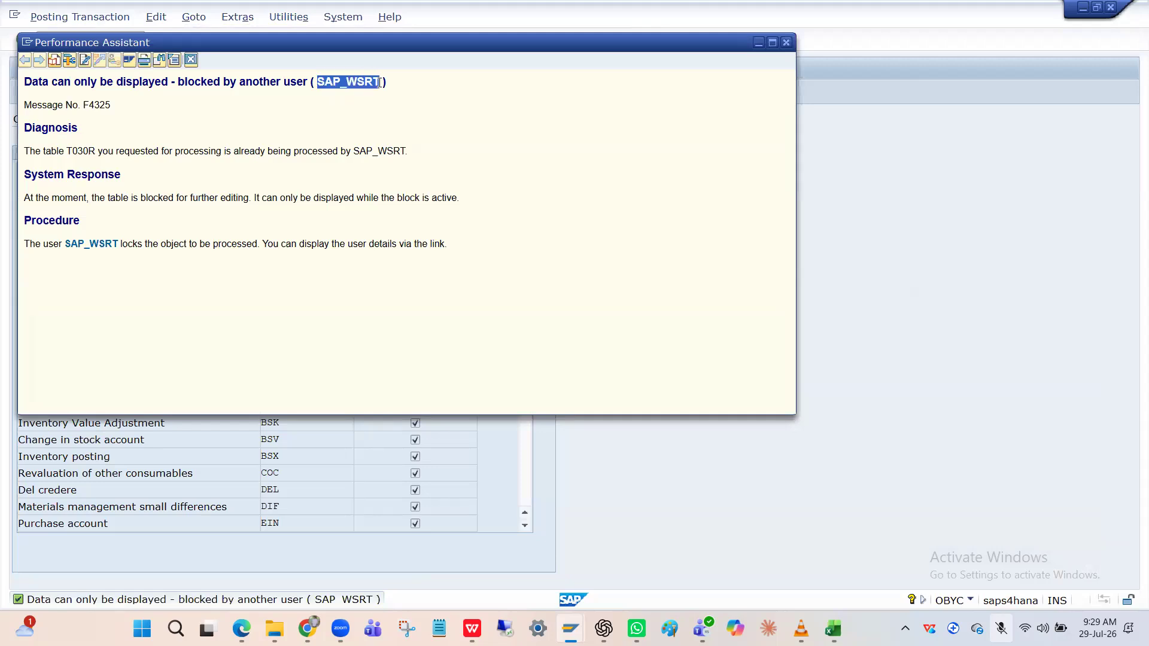
click(191, 62)
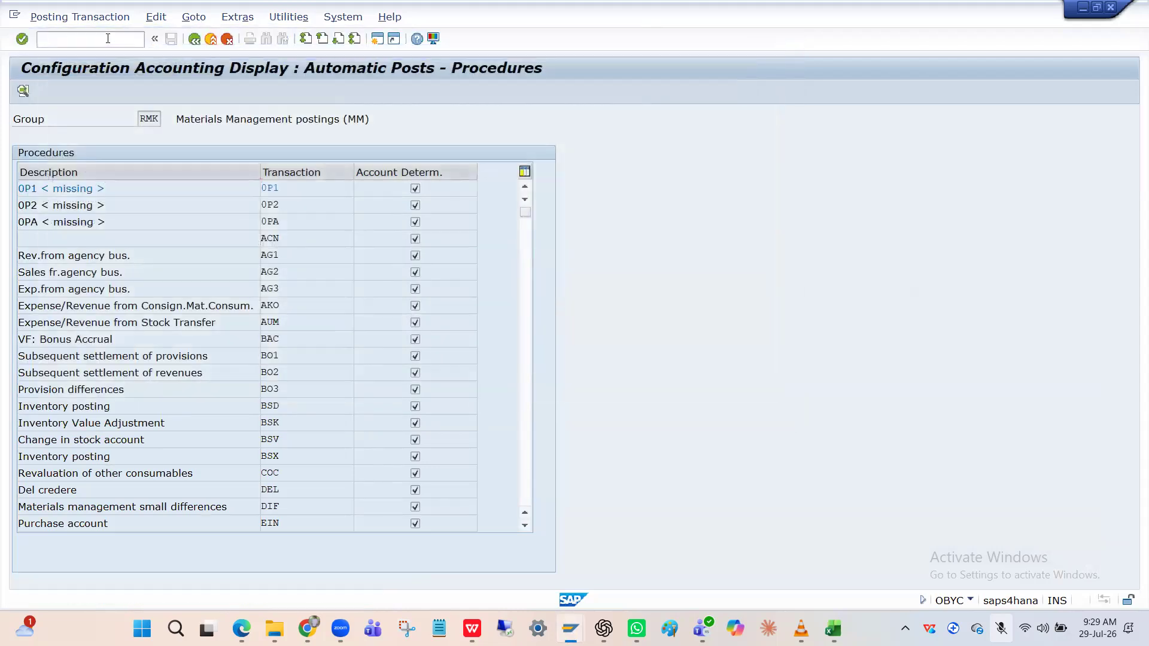
Start transaction SM12 and search for the lock entries of user SAP_WSRT
click(108, 38)
text(/nSM12)
key(Return)
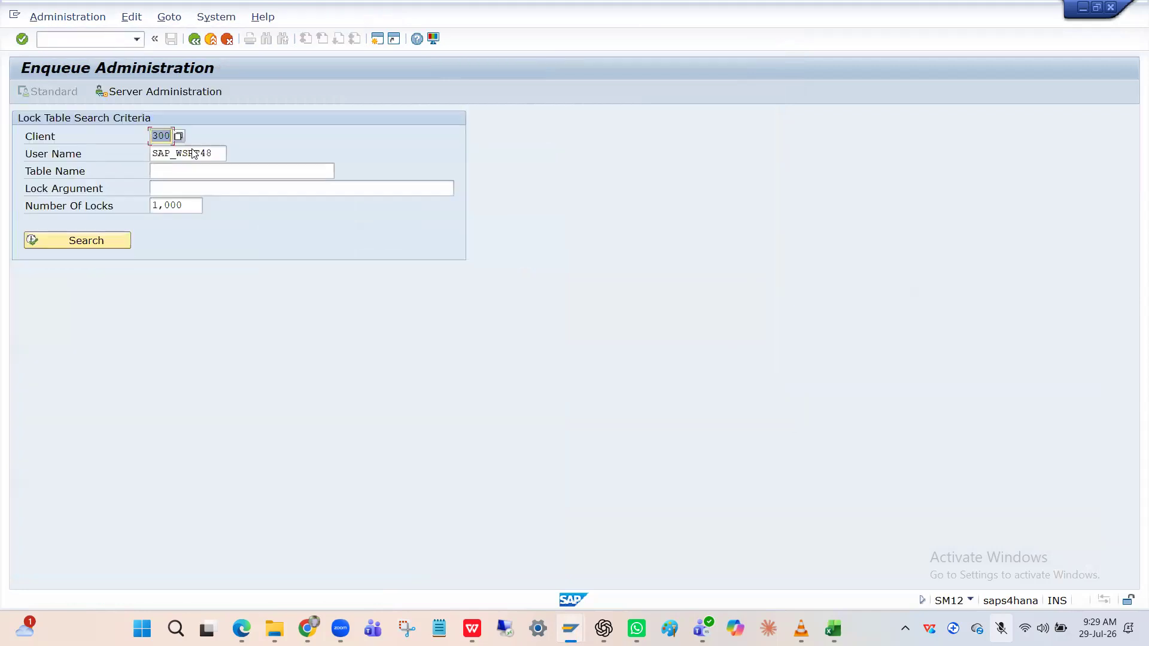
click(219, 153)
key(BackSpace)
key(BackSpace)
key(BackSpace)
key(BackSpace)
key(BackSpace)
key(BackSpace)
key(BackSpace)
key(BackSpace)
key(BackSpace)
key(BackSpace)
text(SAP_WSRT)
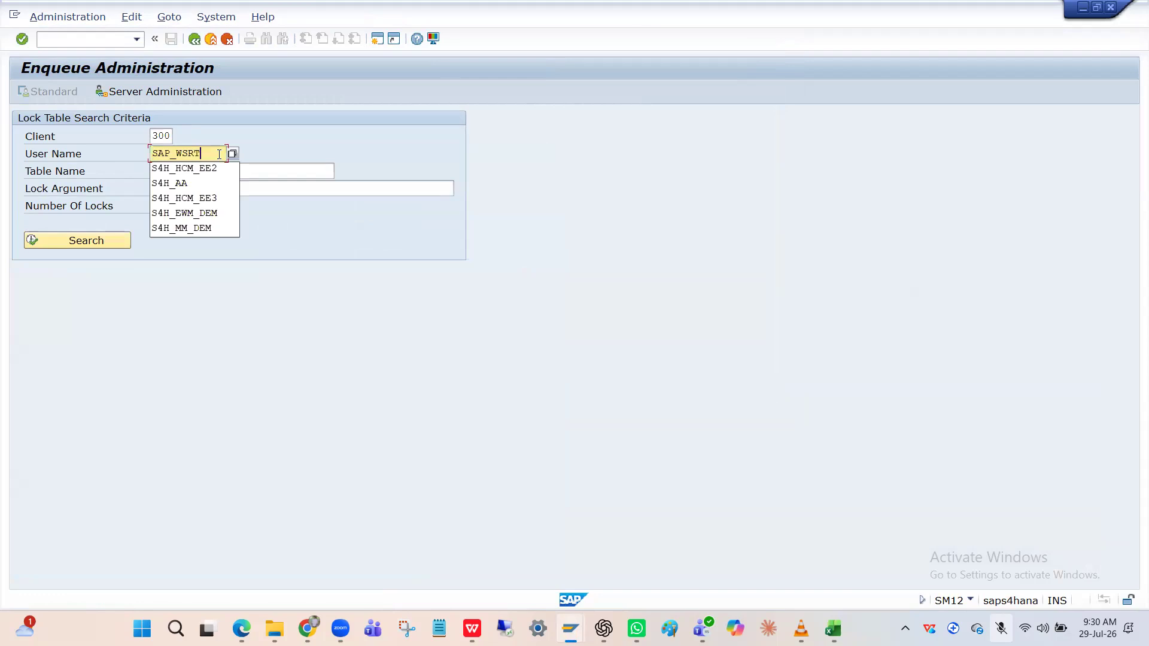
click(96, 240)
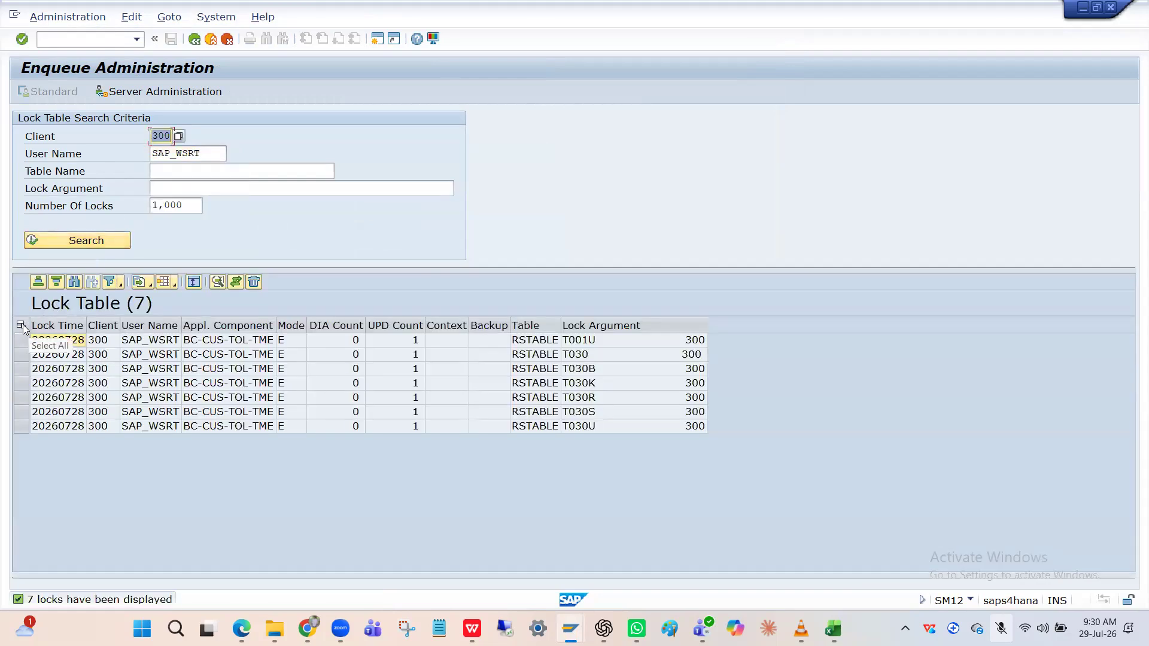
Delete all lock entries listed for user SAP_WSRT and confirm the deletion
click(22, 325)
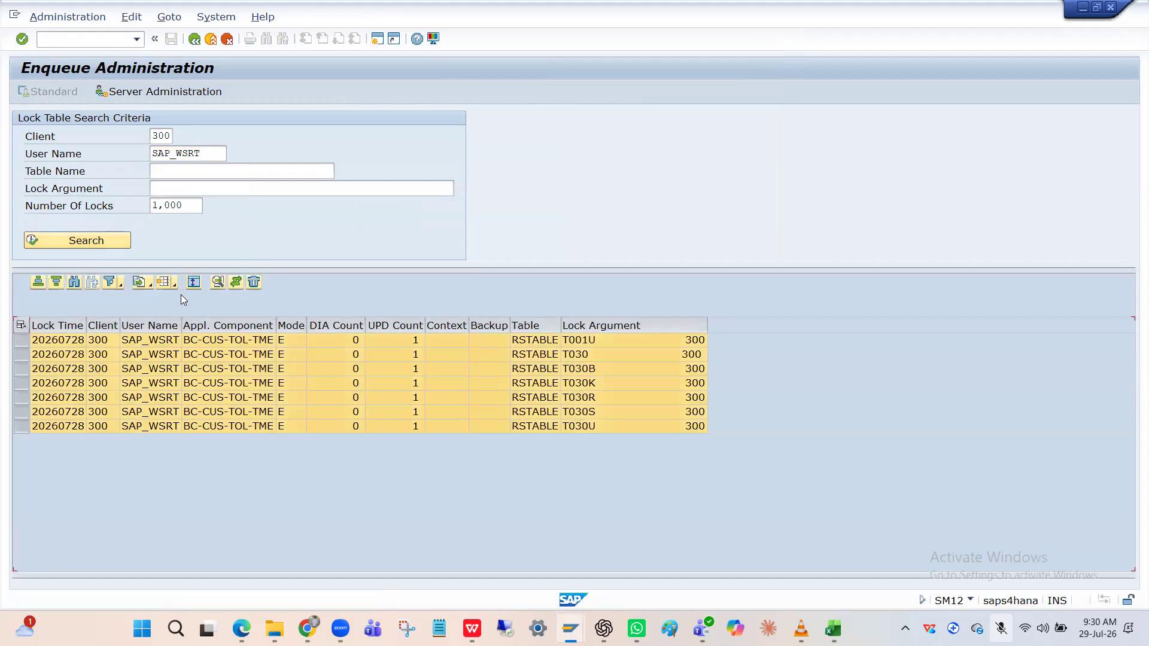
click(253, 283)
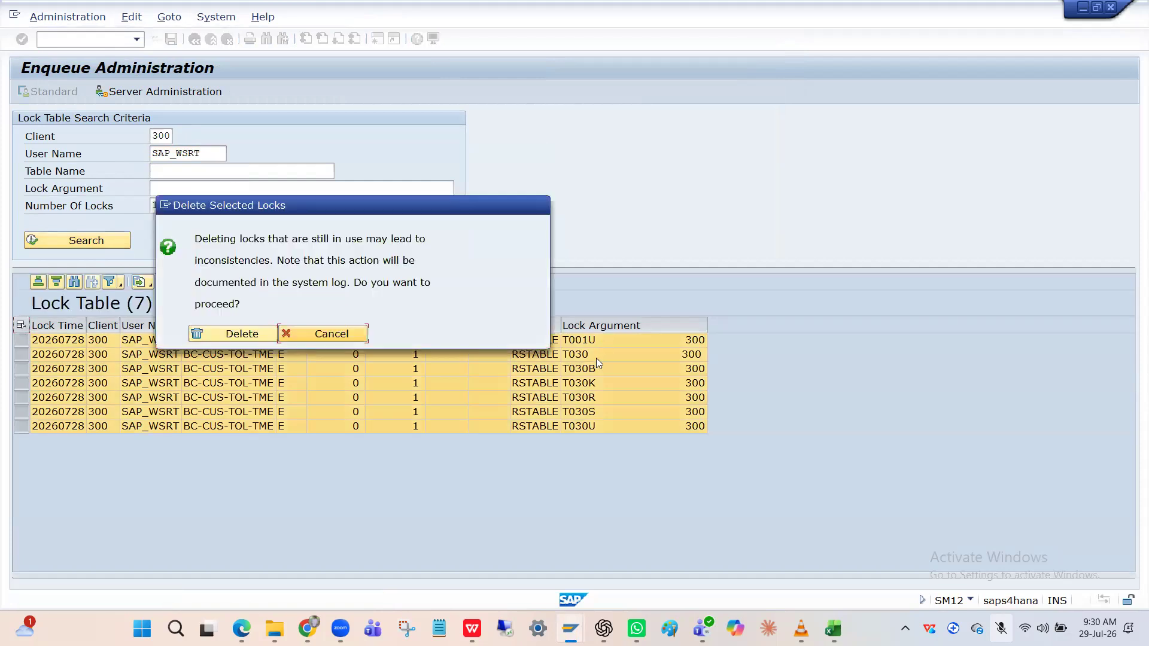
click(243, 335)
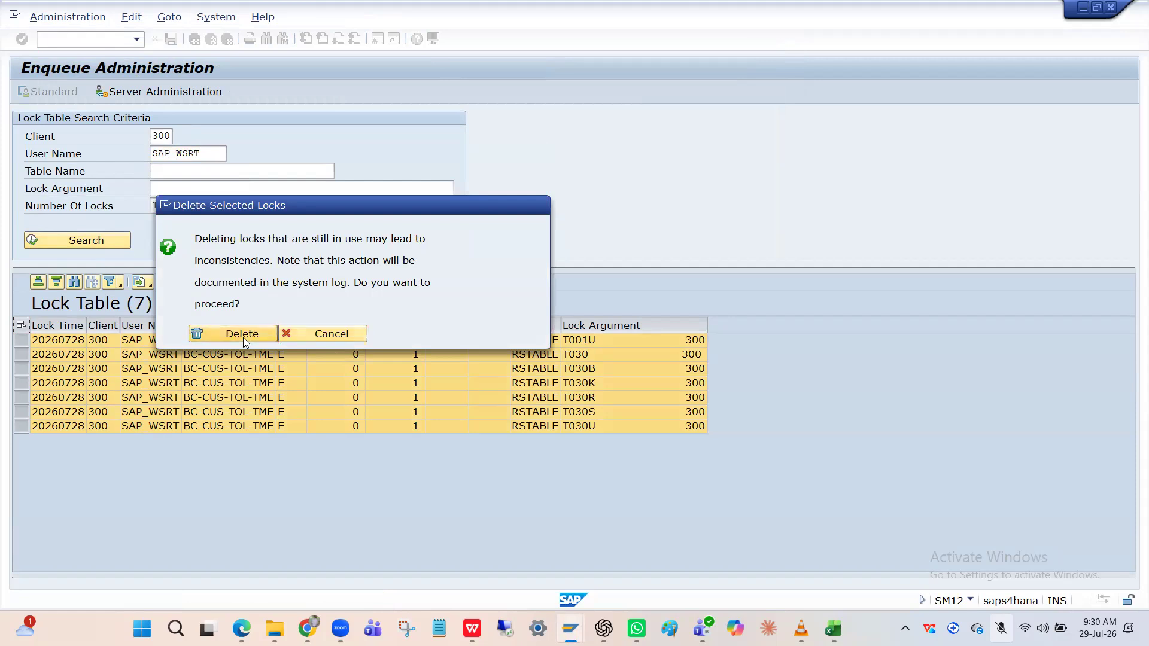
Start transaction OBYC again and open procedure GBB for chart of accounts HPIN
click(194, 41)
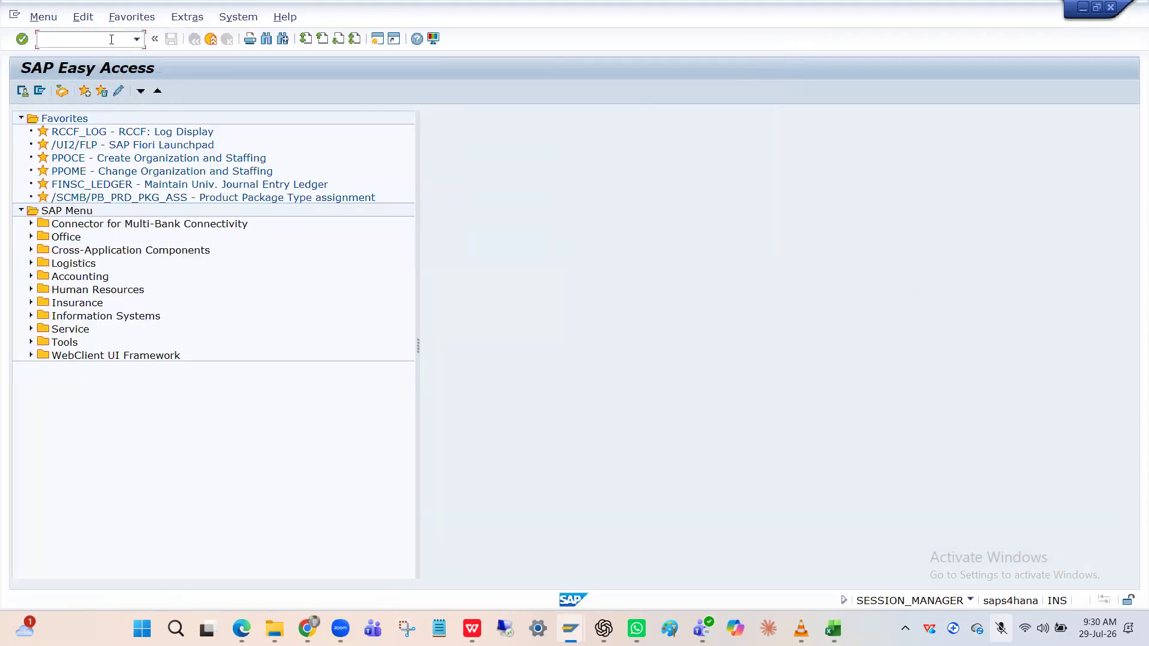
text(/nOByc)
key(Return)
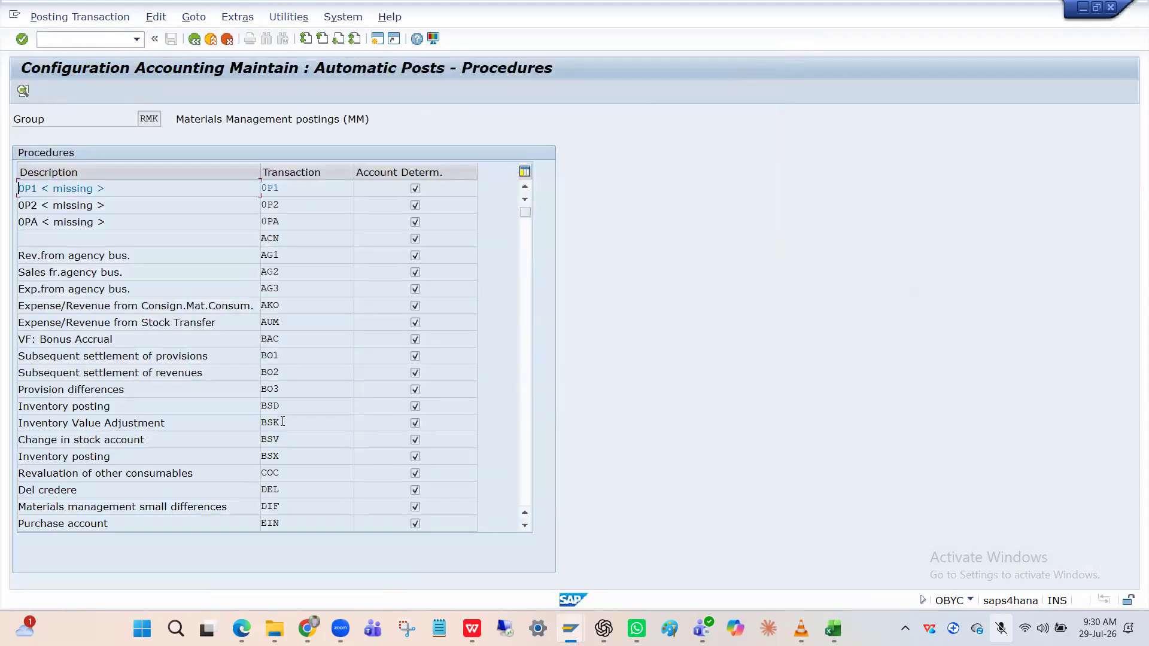
scroll(283, 422, down, 6)
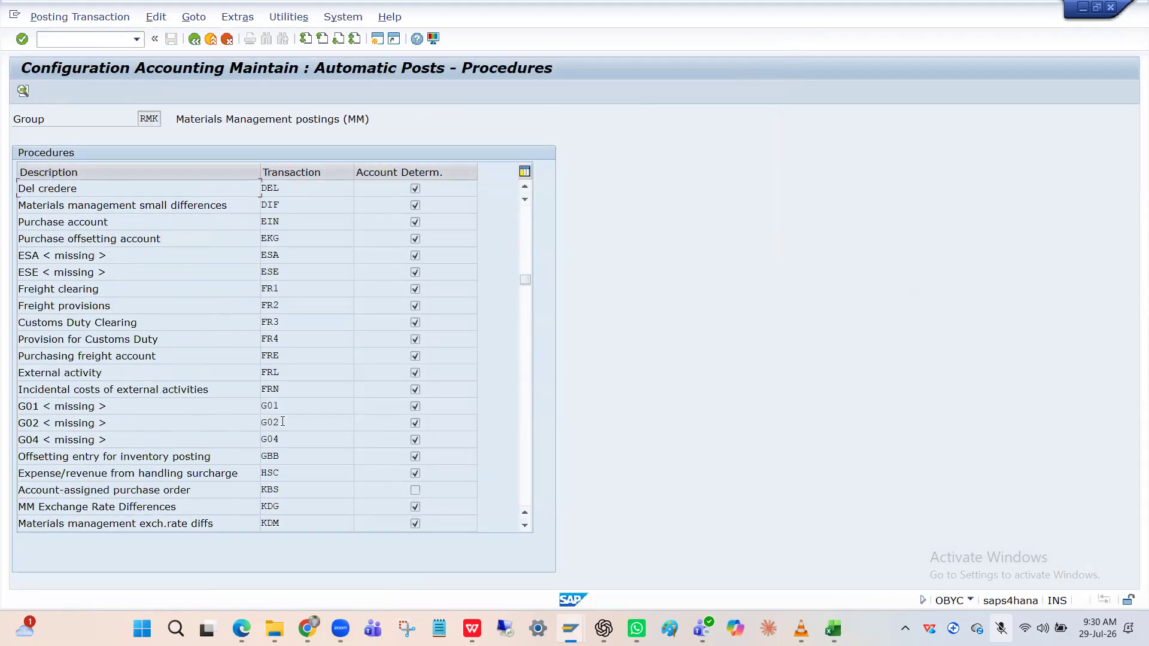
double_click(280, 457)
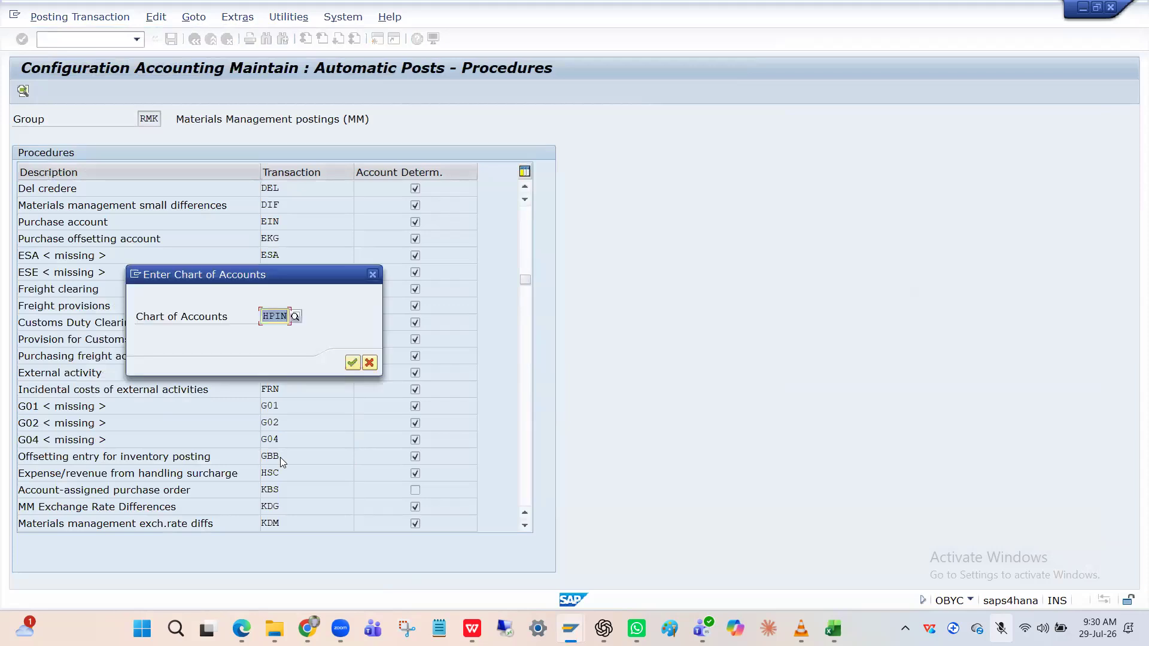
key(Return)
Set the GBB rules to use general modification, valuation modification and valuation class, and save them
click(151, 206)
click(150, 222)
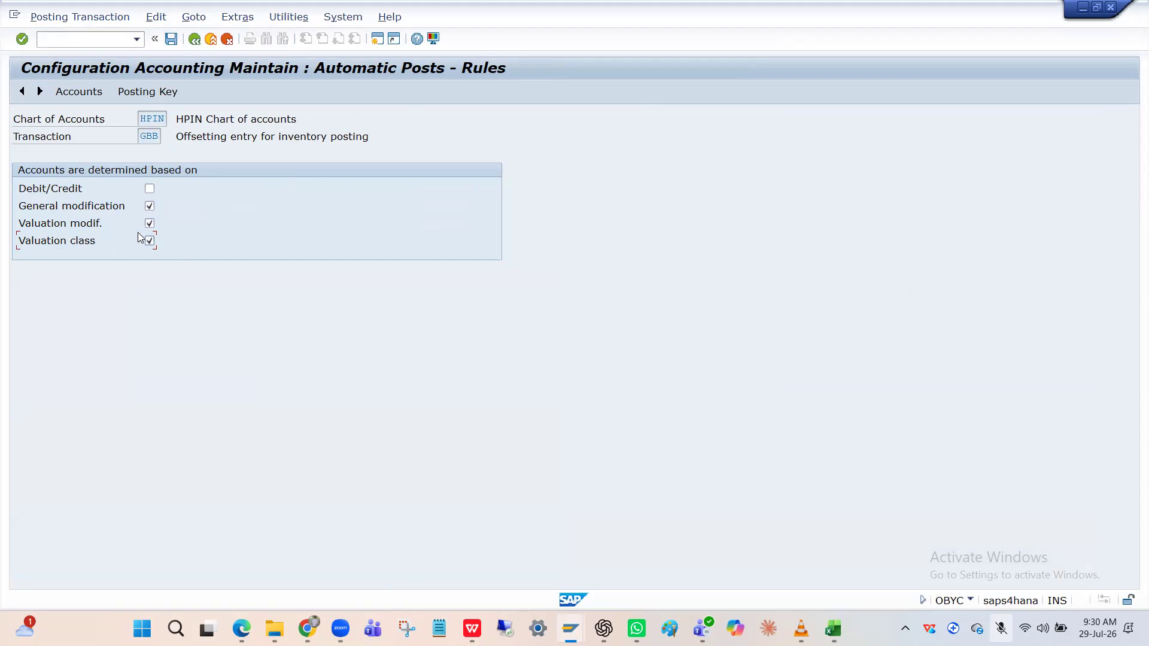
click(172, 39)
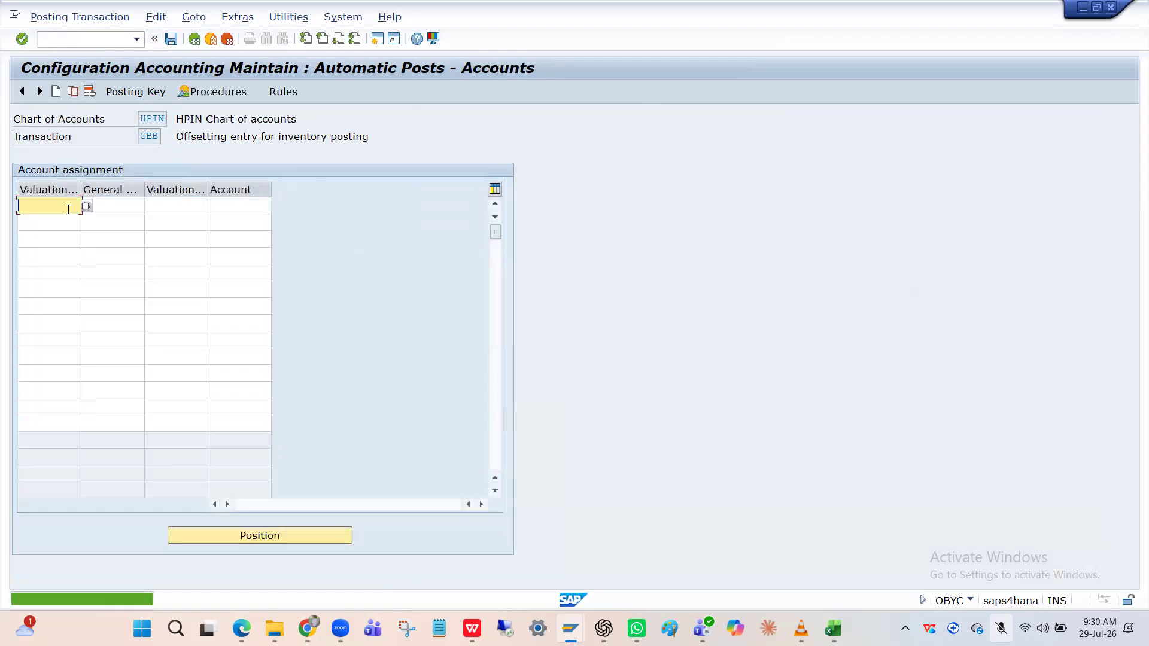
Try GBB as the general modification in the first account assignment row, clear it and look up the field's possible values
click(126, 206)
click(170, 208)
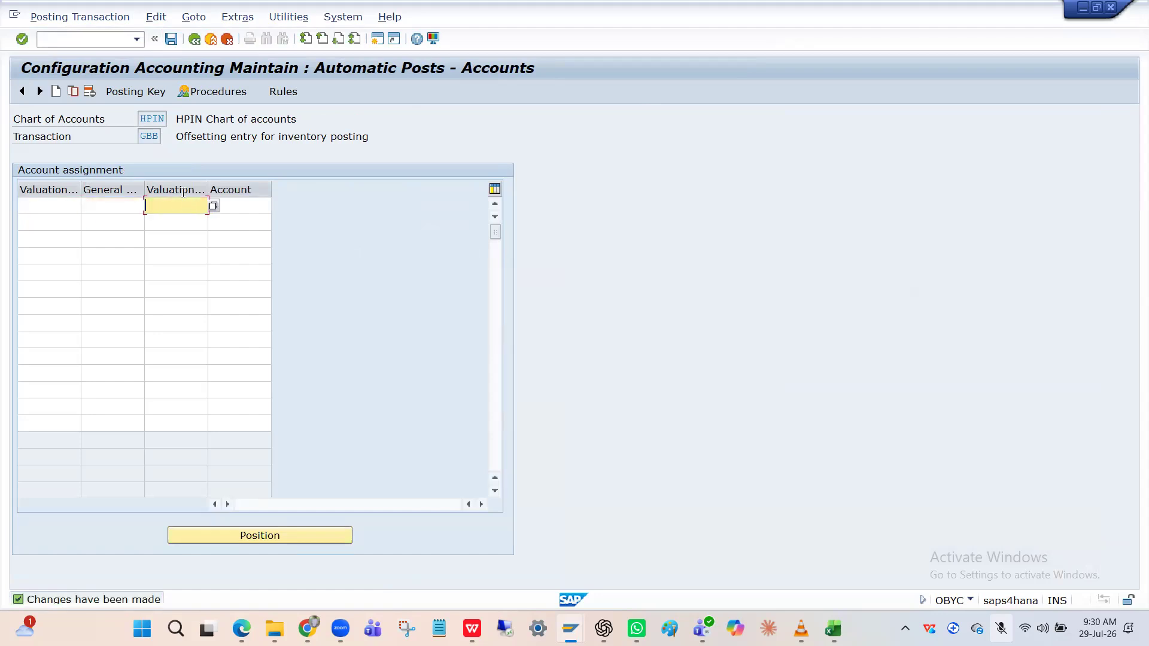
click(105, 207)
text(GBB)
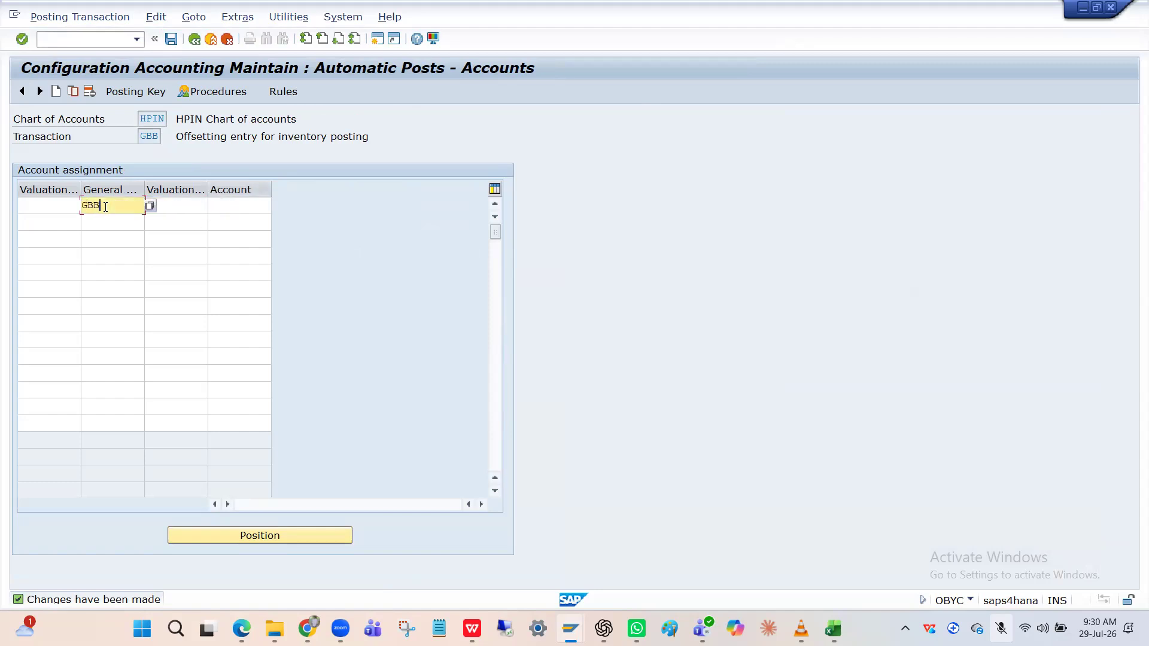
key(Tab)
click(105, 208)
key(BackSpace)
key(BackSpace)
key(BackSpace)
click(150, 206)
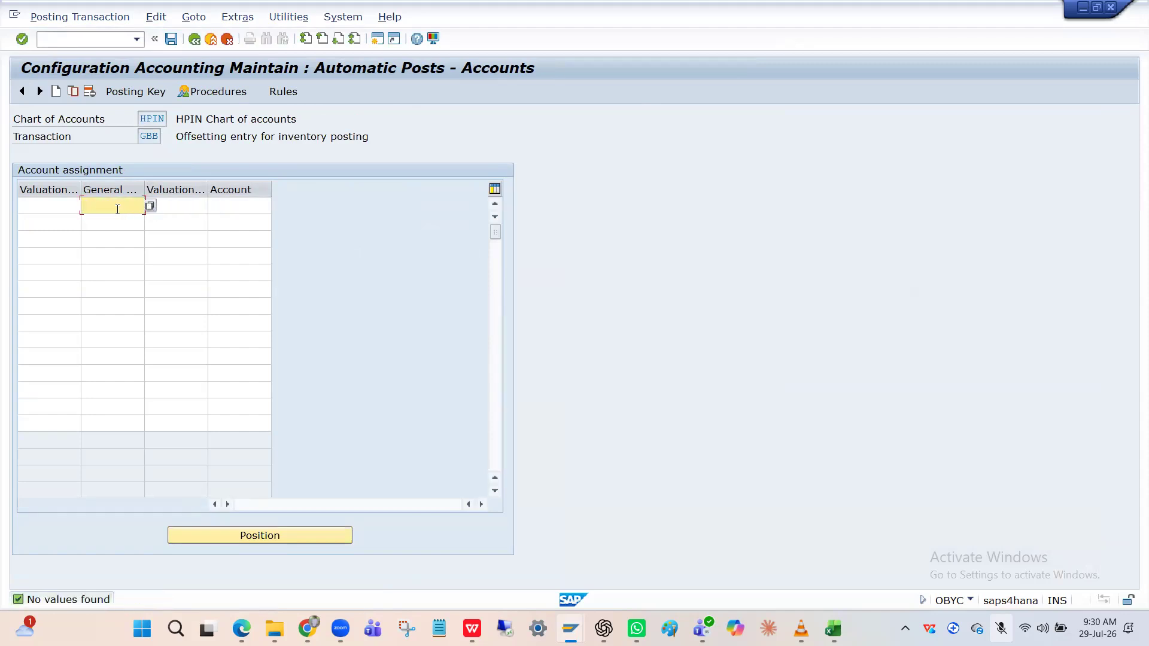
click(171, 209)
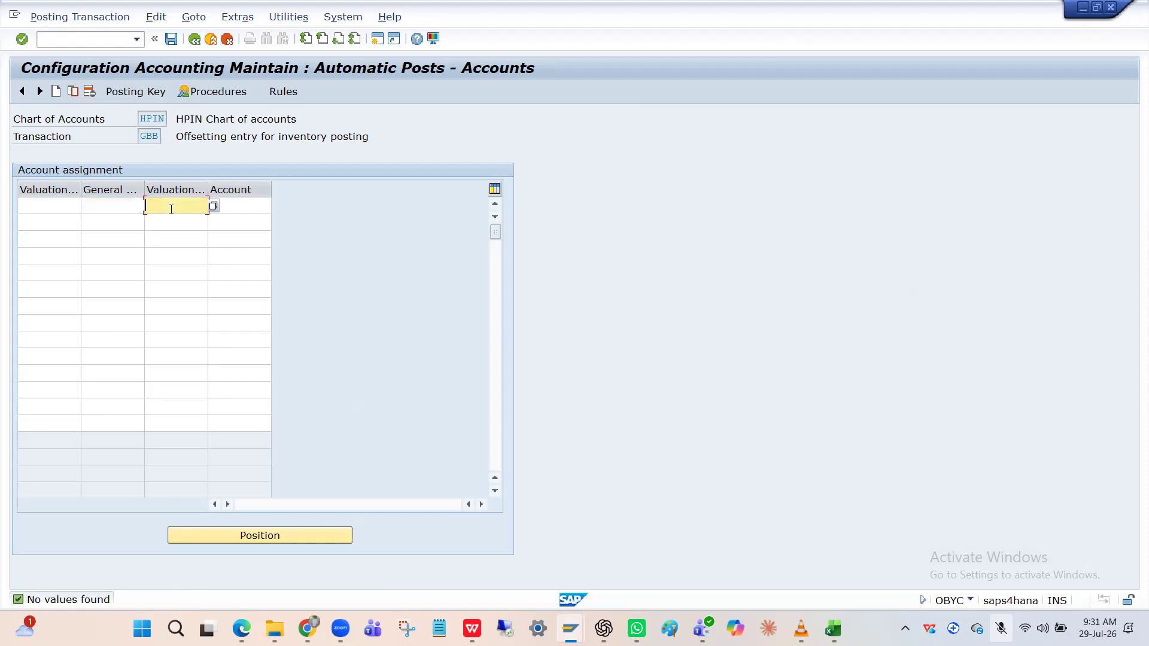
key(alt+Tab)
key(alt+Tab)
key(alt+Tab)
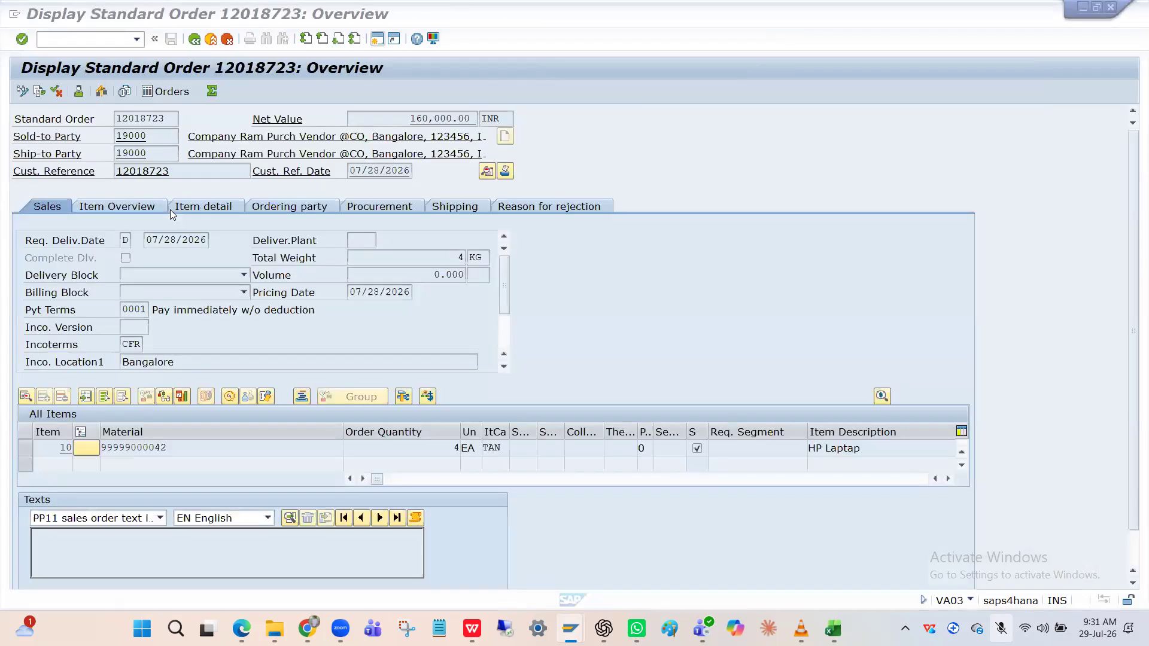
click(150, 447)
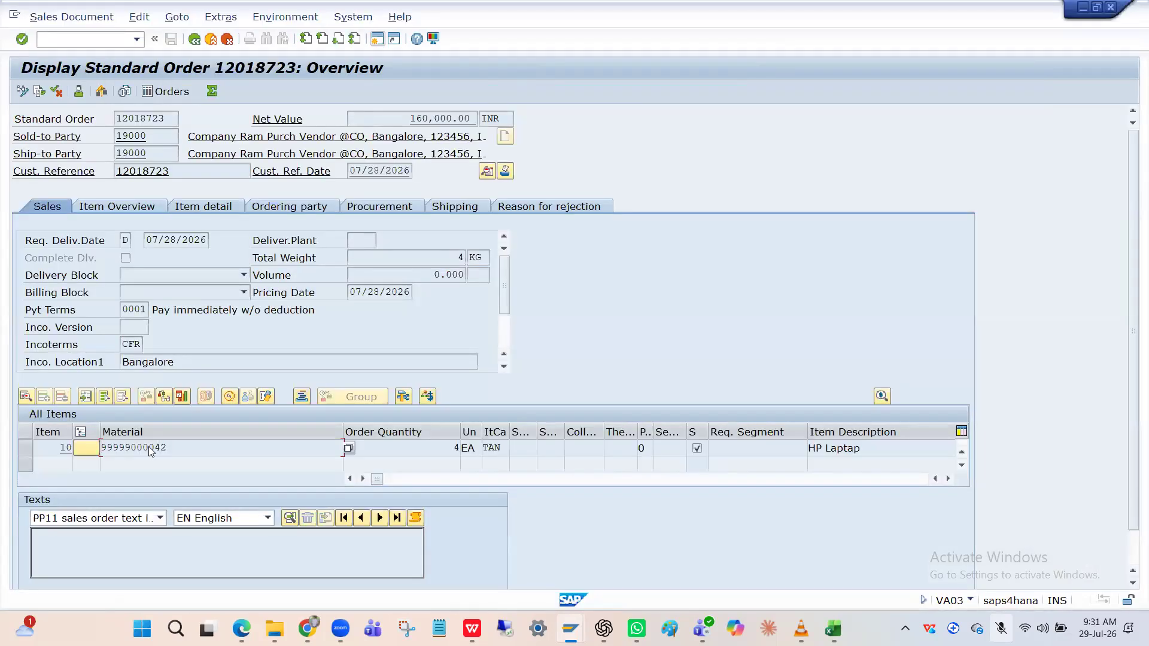
double_click(148, 447)
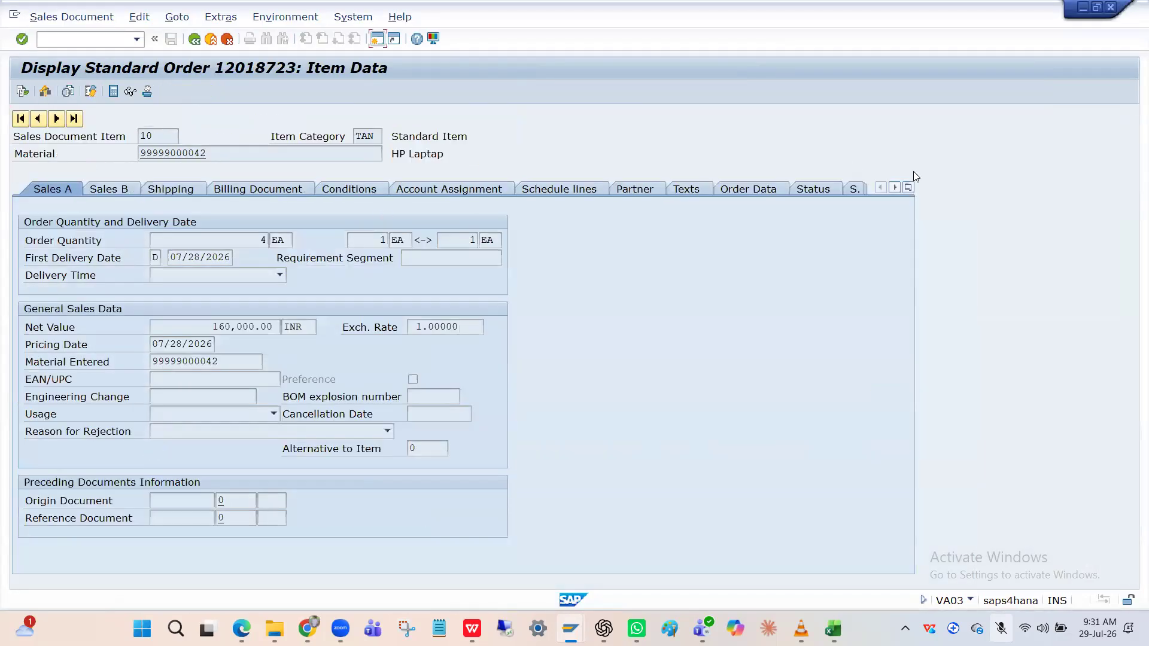
click(910, 188)
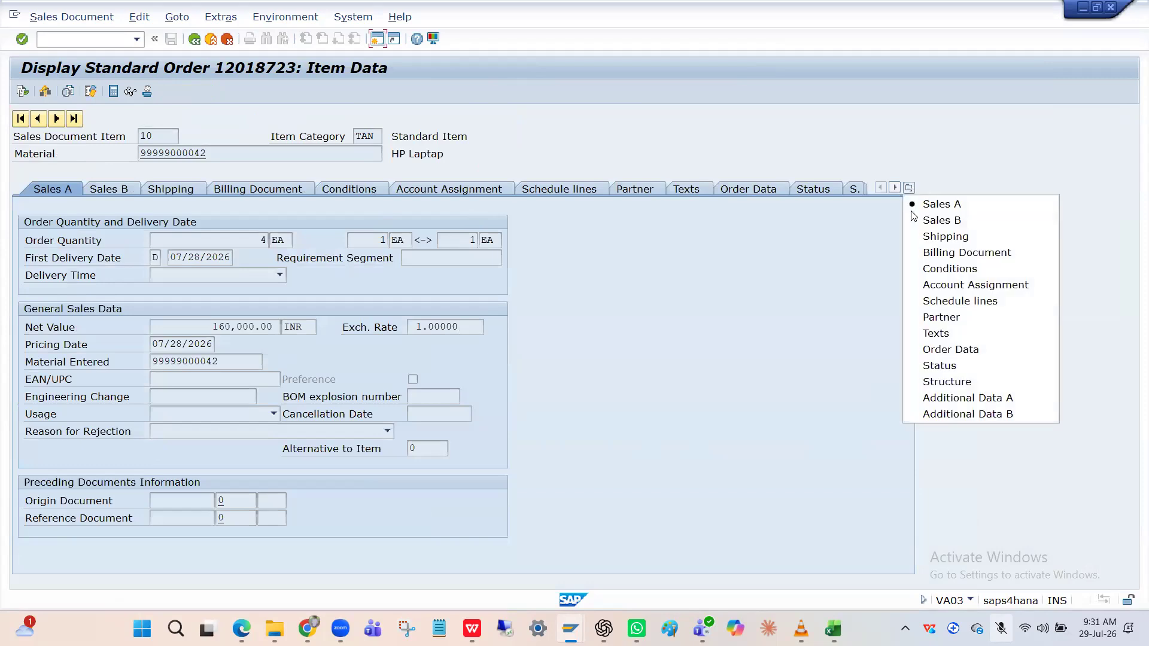
click(955, 398)
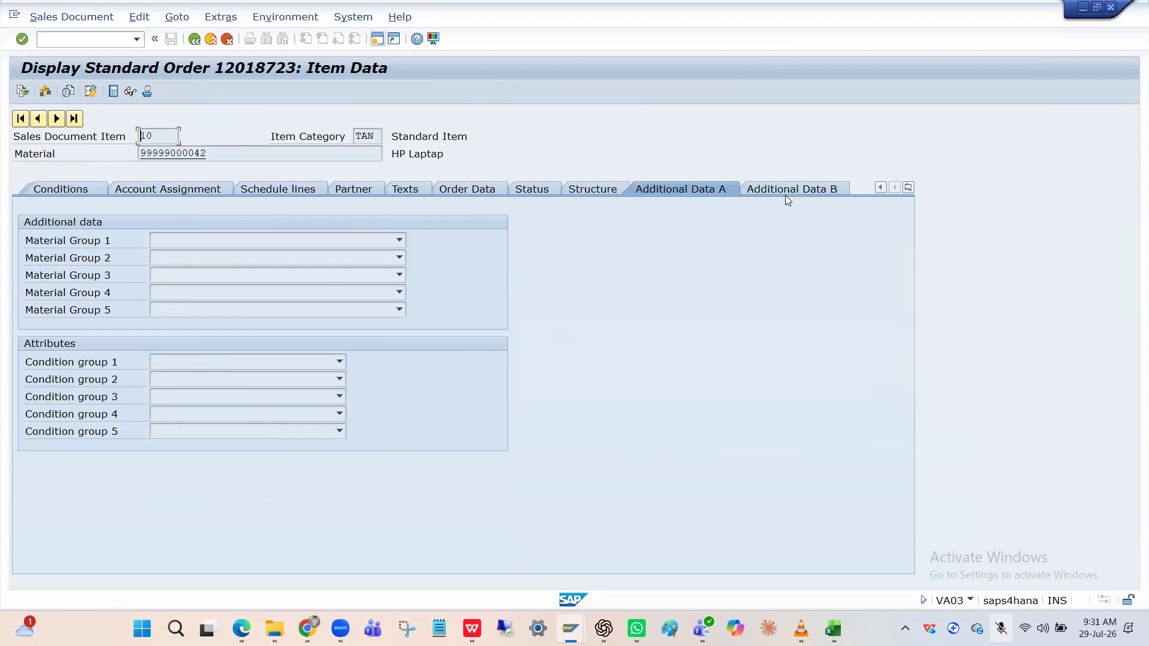
click(791, 190)
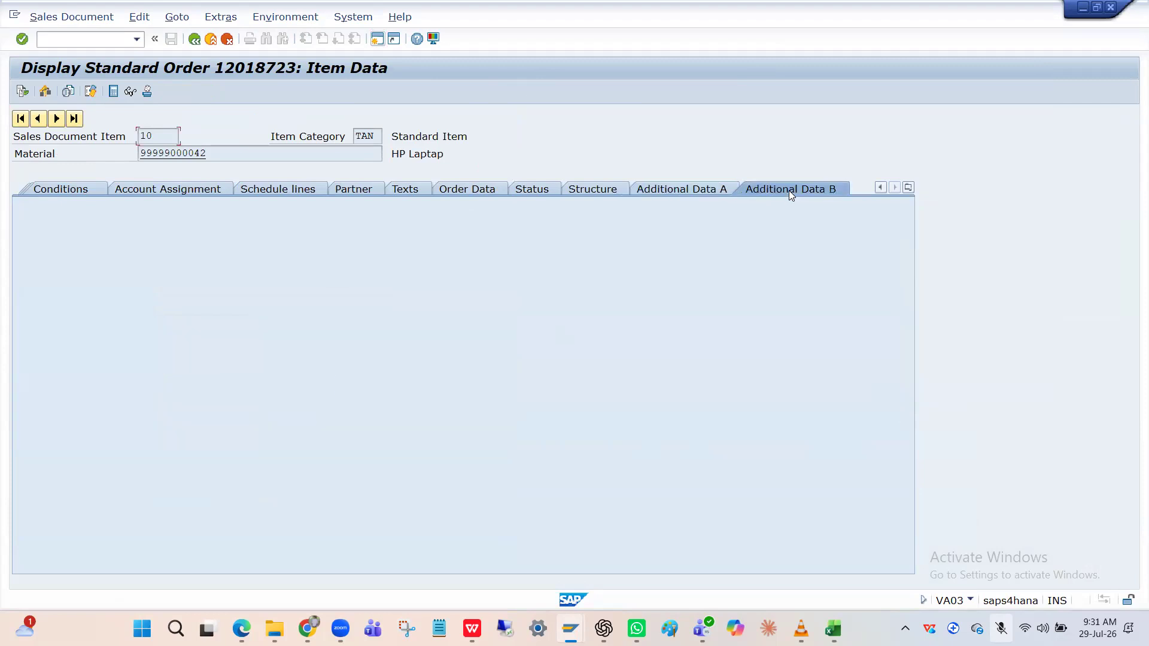
Display the material master of item 10, check the valuation class in Accounting 1 and switch back to the account configuration
double_click(177, 154)
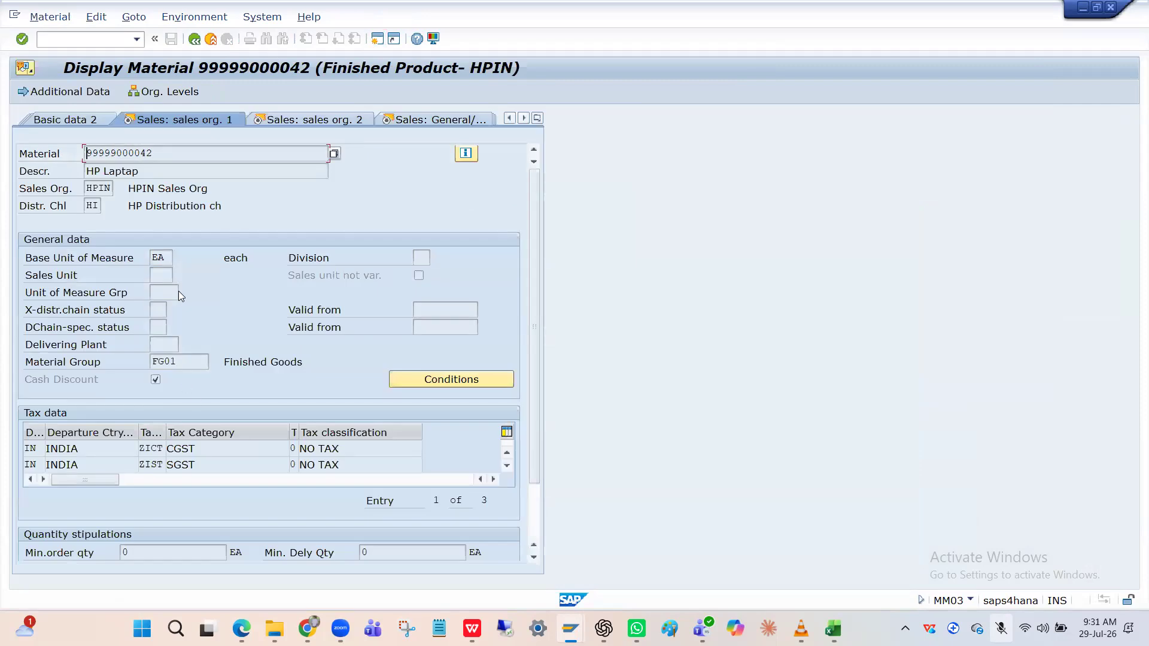
click(537, 118)
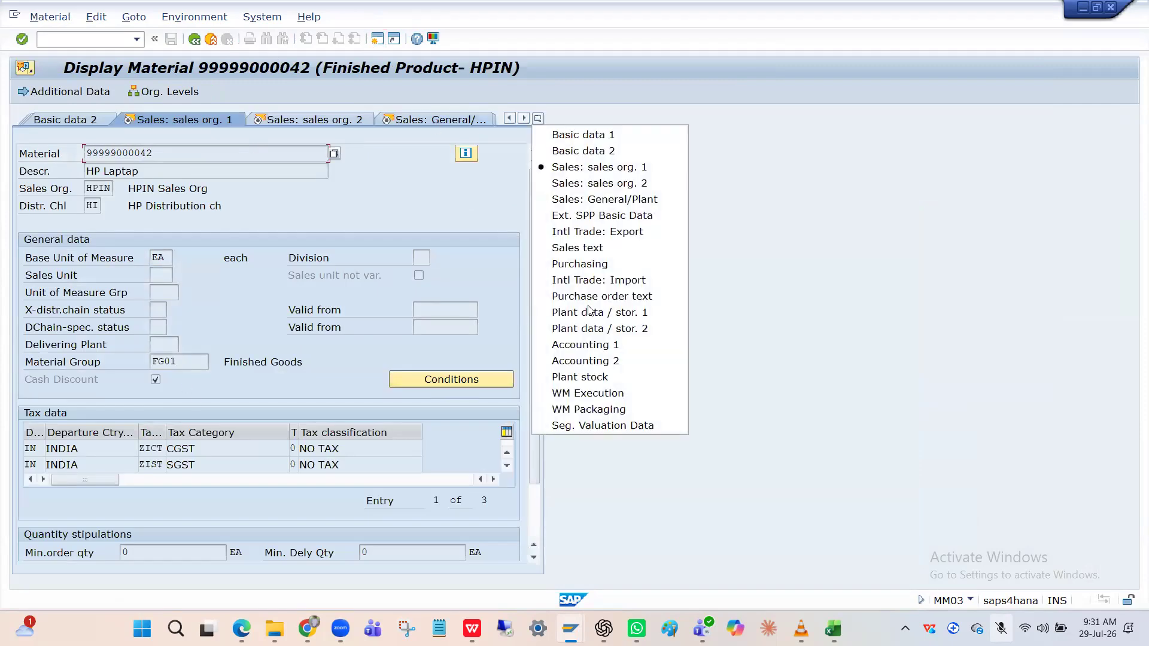
click(593, 345)
click(146, 311)
key(alt+Tab)
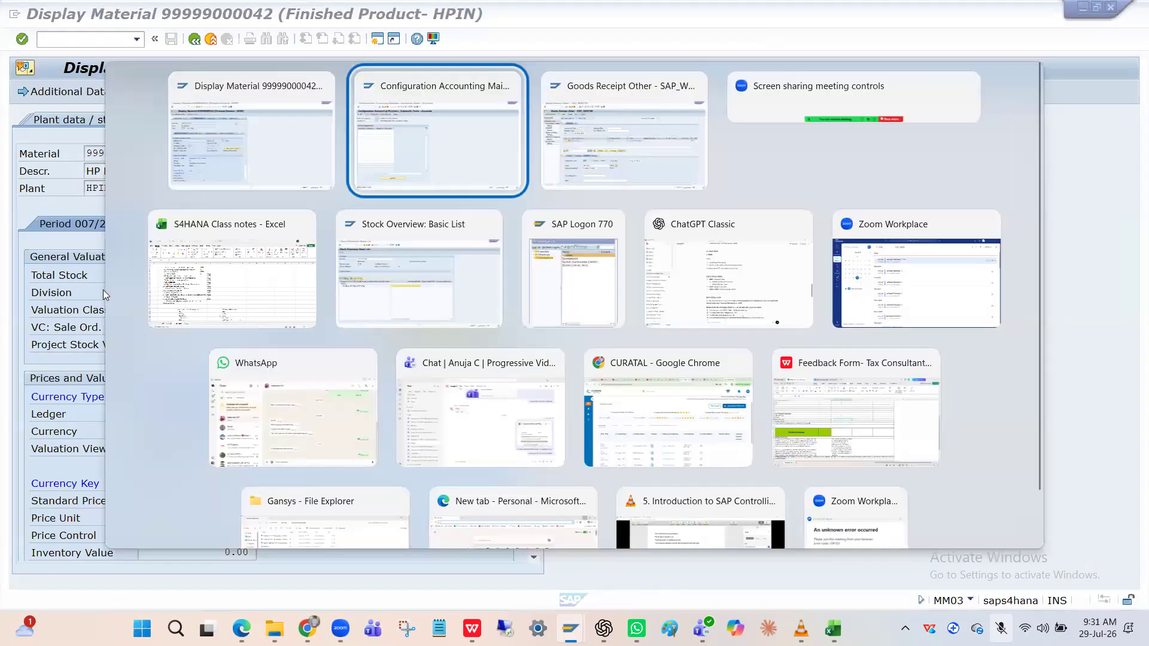
Set the valuation class of the first GBB account assignment row to HPFI
text(HP)
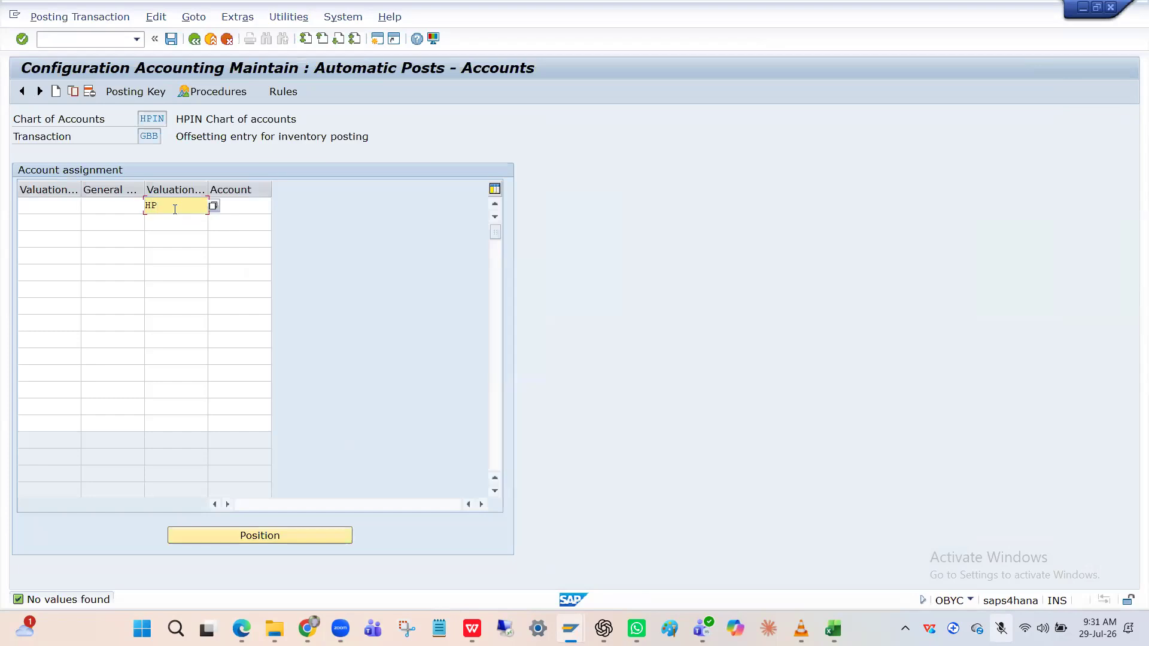
text(FI)
click(233, 204)
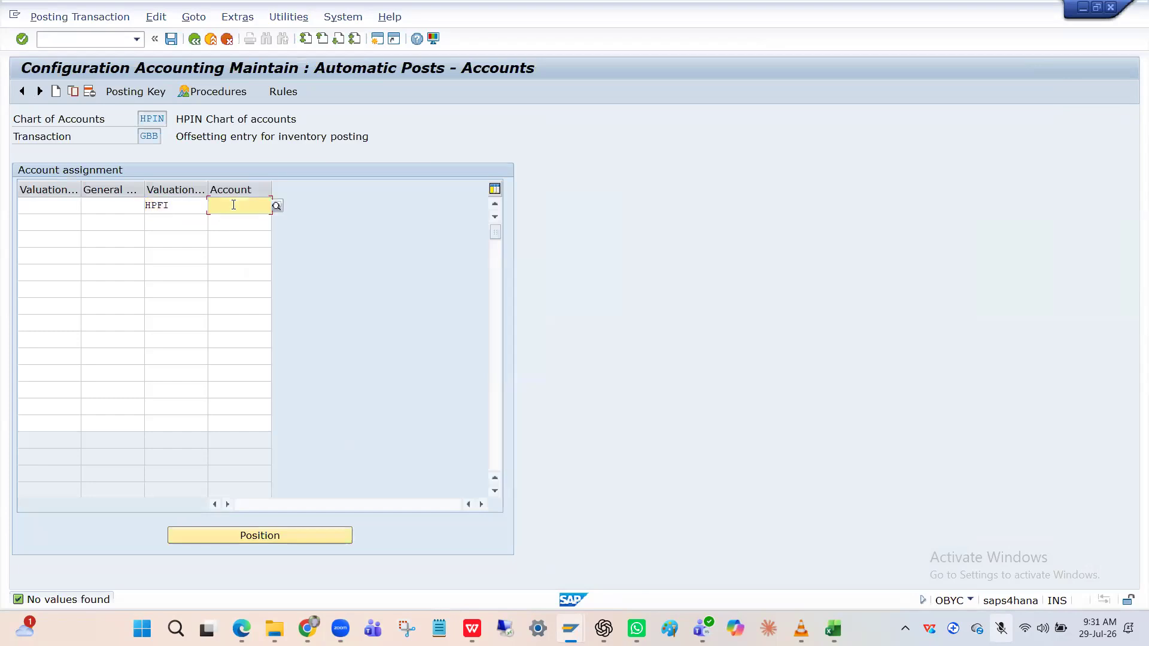
Switch to the stock overview session, start transaction FS00 and display the COGS A/C account from the EXPENSES group
key(alt+Tab)
key(alt+Tab)
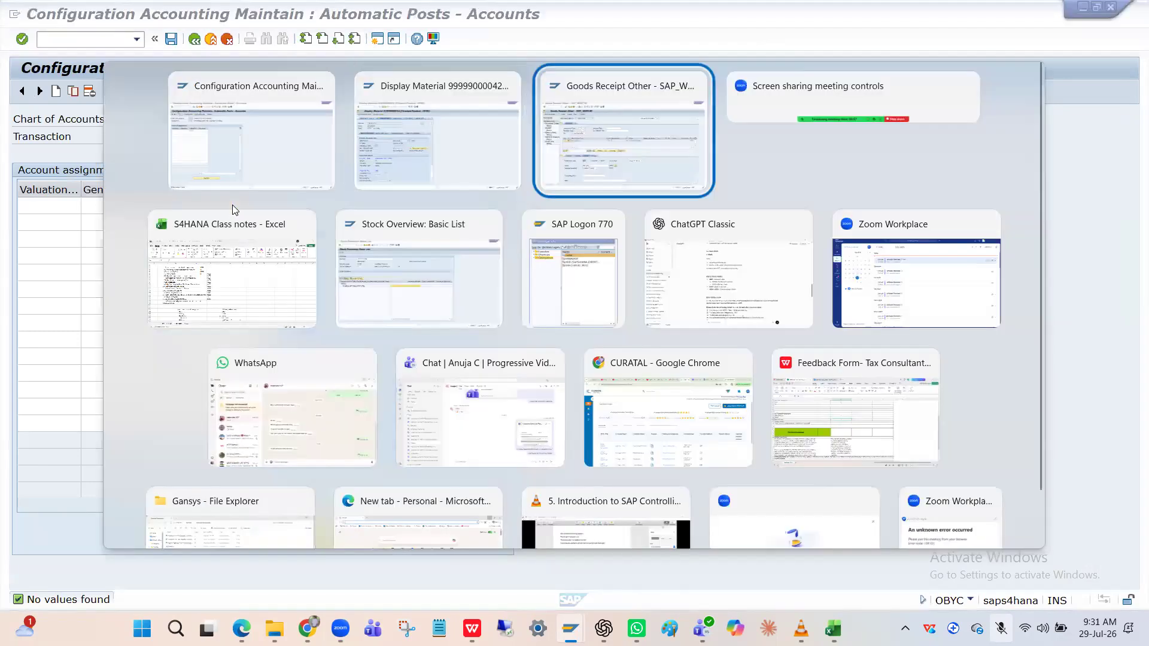
key(alt+Tab)
key(alt+Tab)
key(alt+Tab)
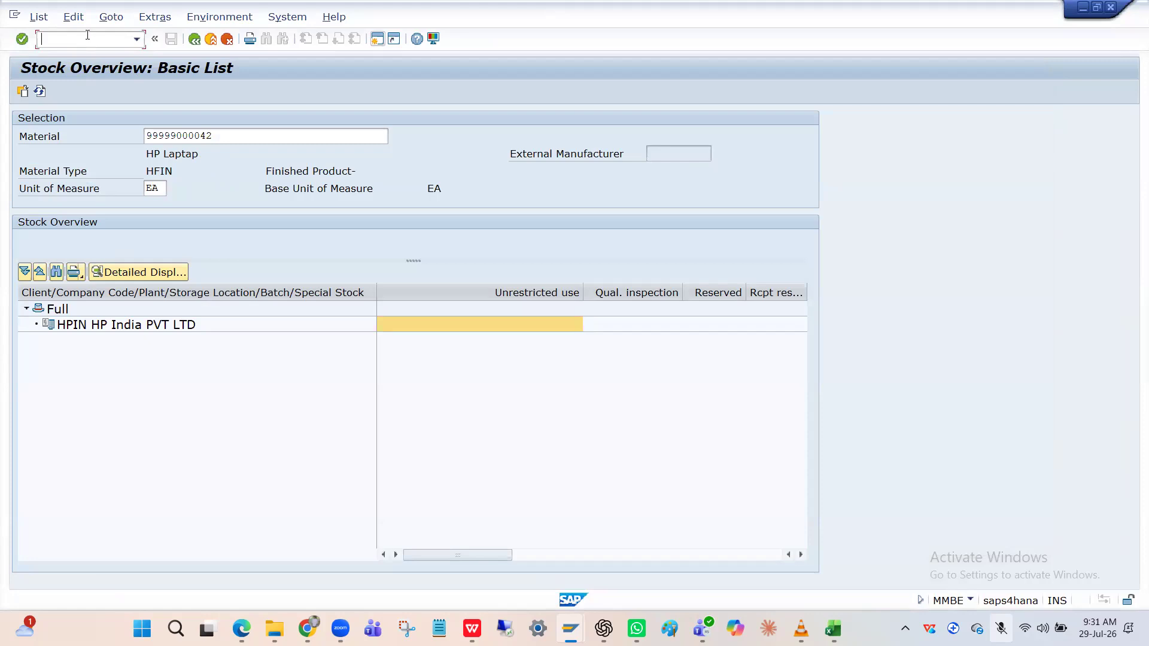
text(/nFS00)
key(Return)
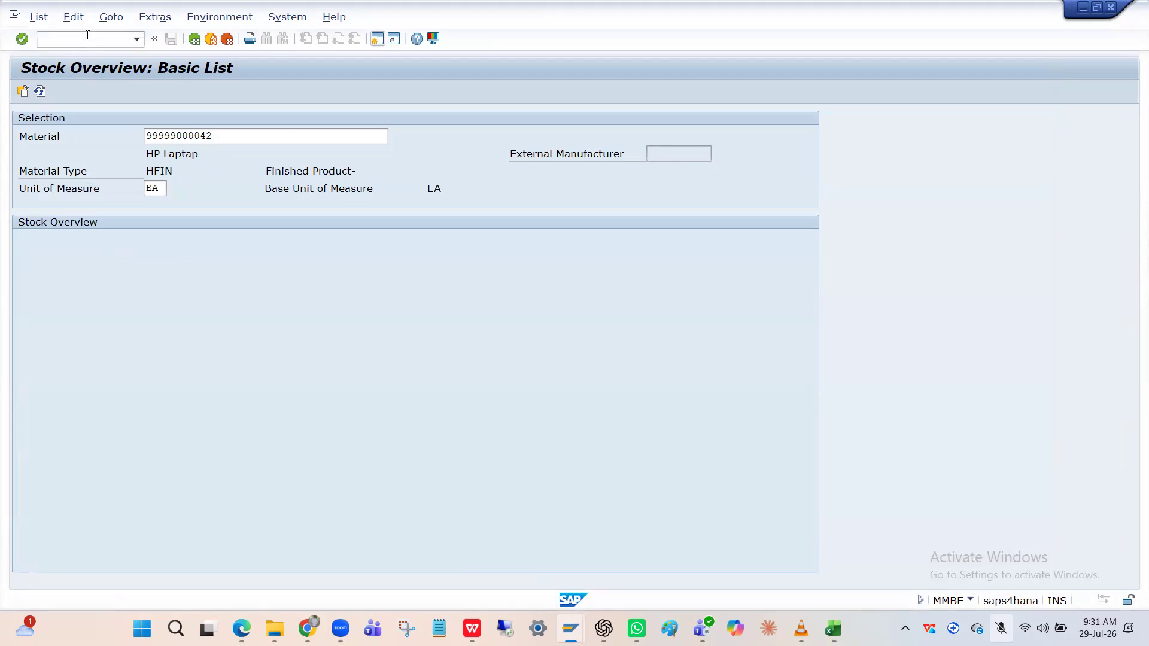
double_click(77, 171)
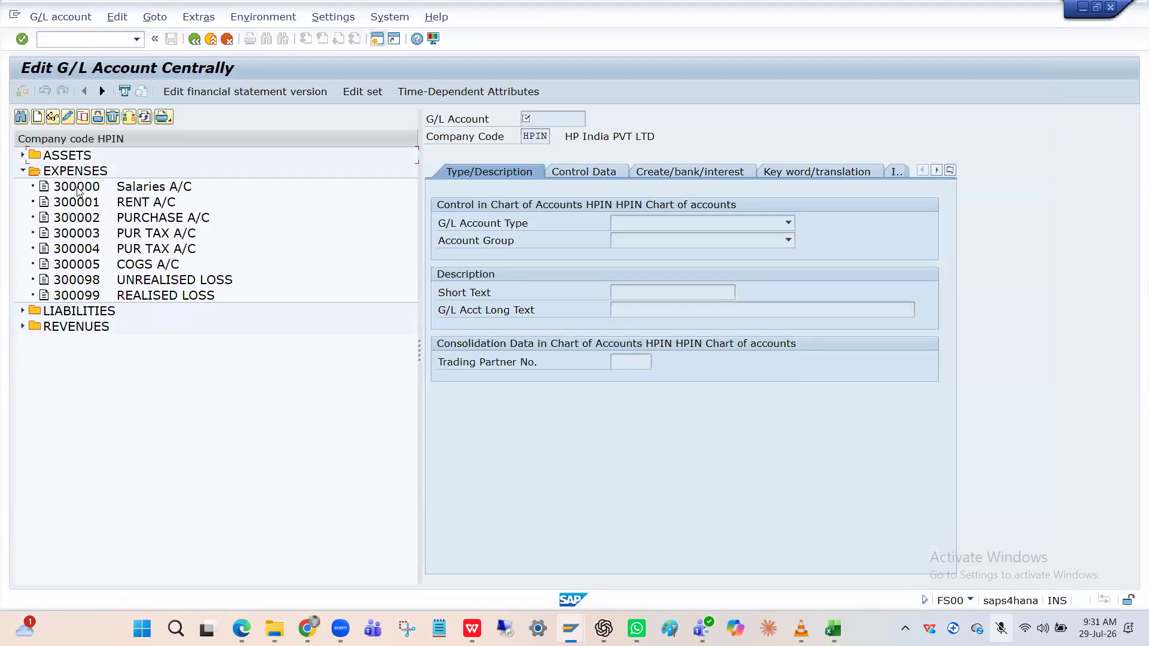
click(84, 267)
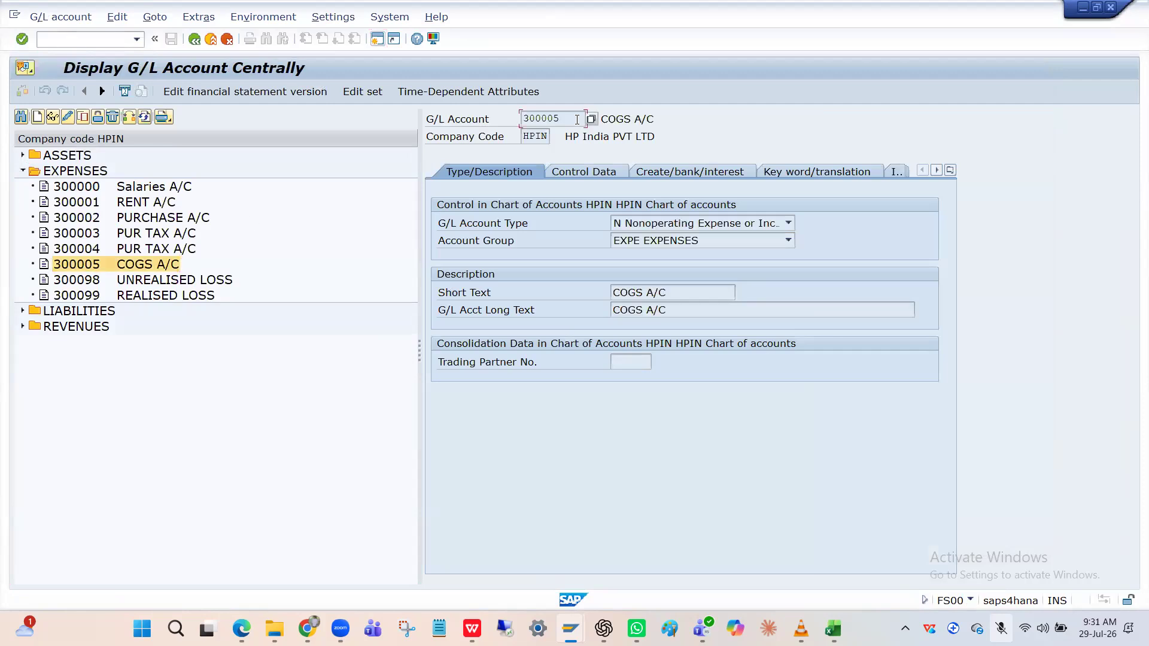
Copy the COGS A/C G/L account number and enter it as the account in the first GBB row
click(558, 120)
drag(564, 119, 519, 123)
key(ctrl+c)
click(519, 122)
key(alt+Tab)
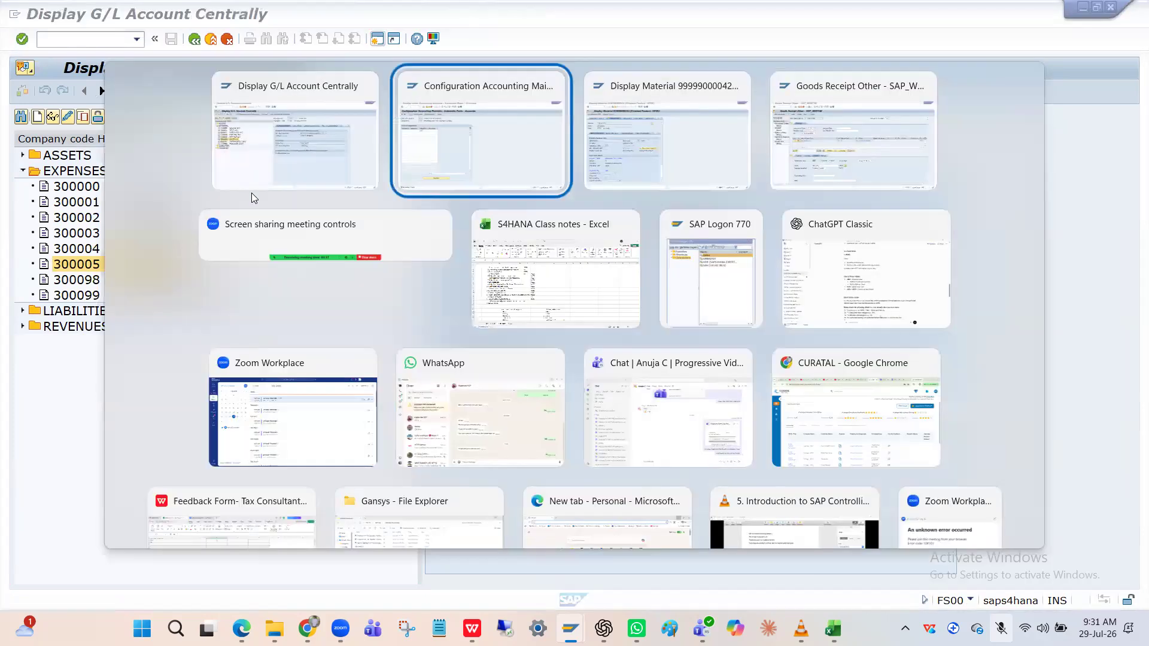
key(ctrl+v)
Set the general modification of the HPFI row to VAX
click(135, 212)
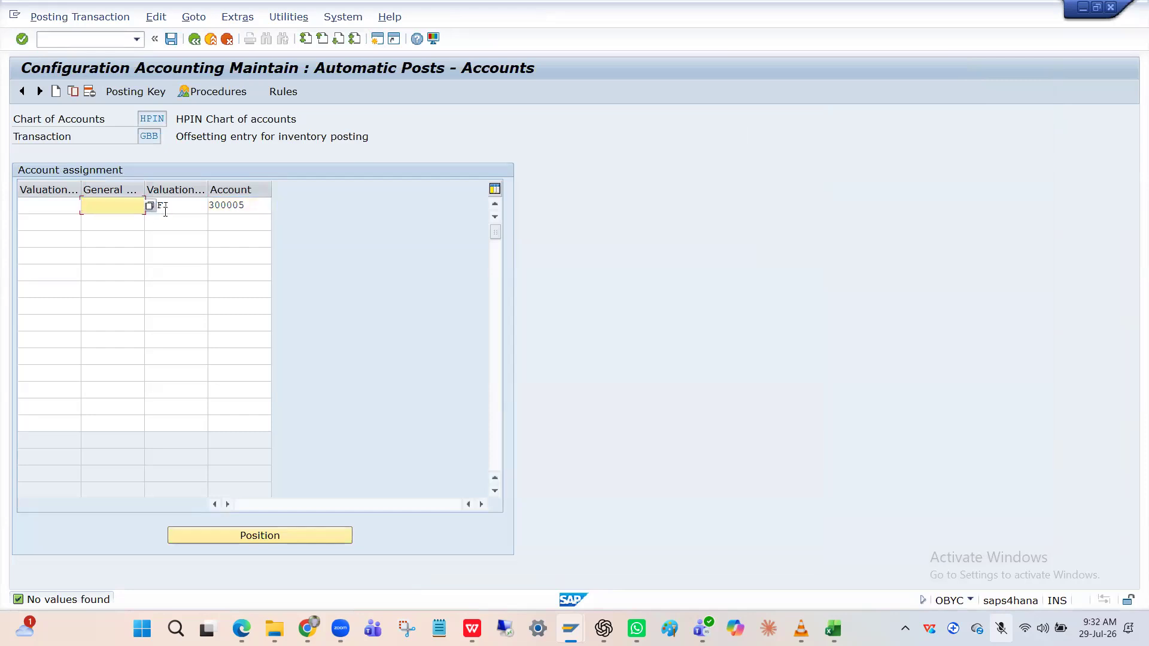
click(164, 212)
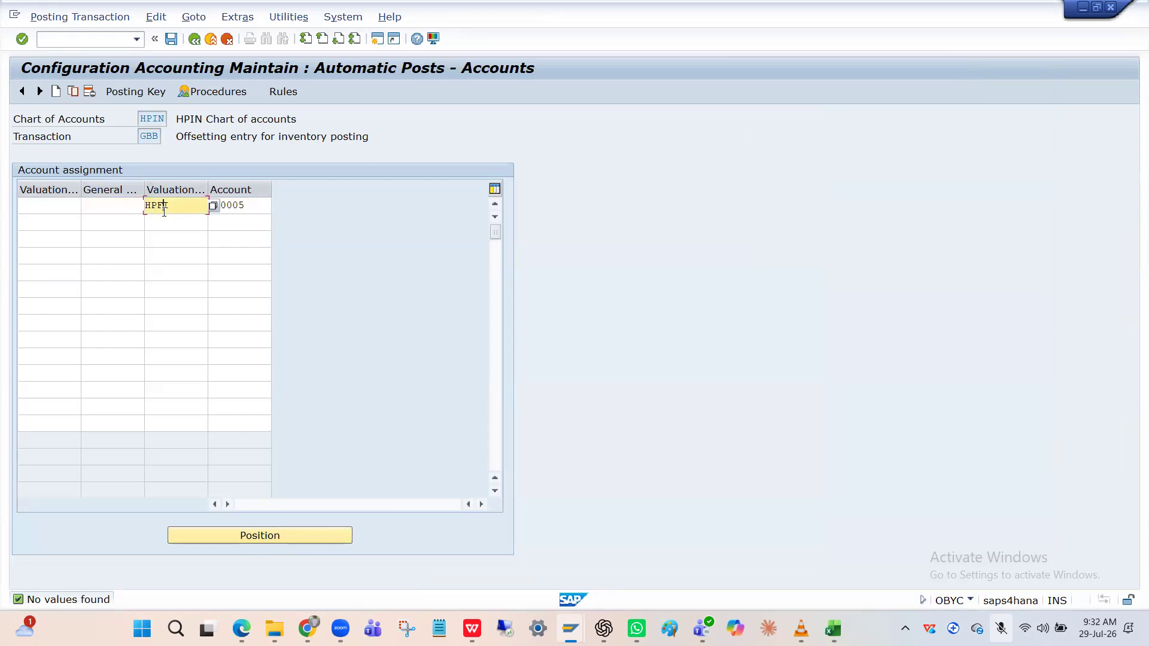
click(116, 209)
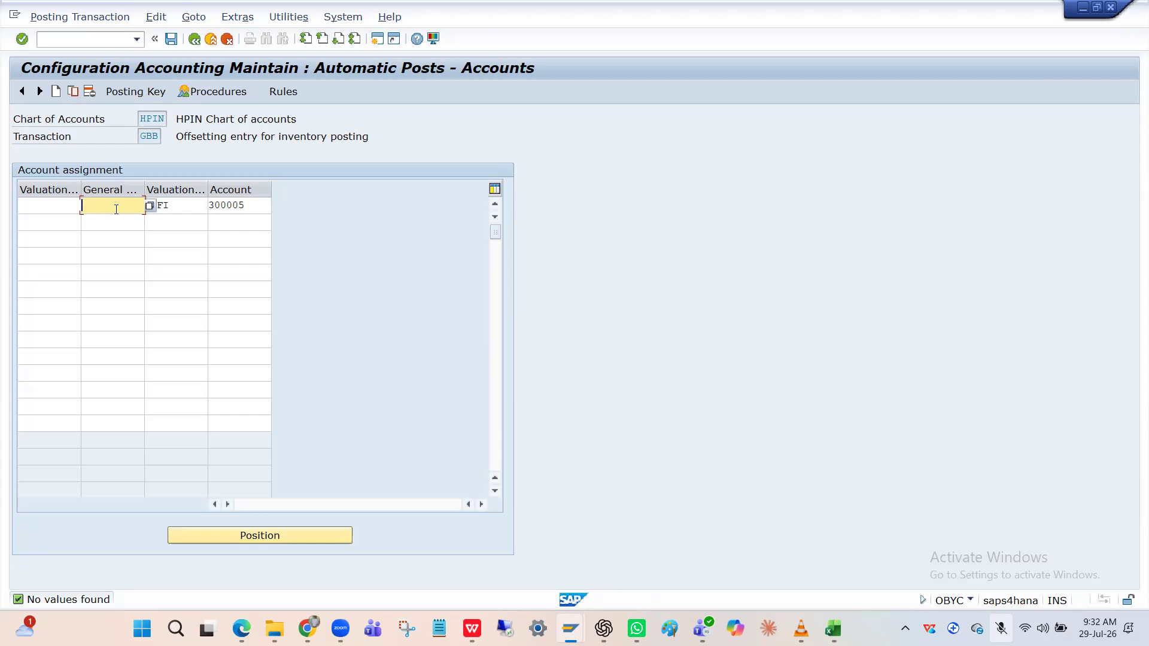
click(116, 209)
text(VAX)
key(Return)
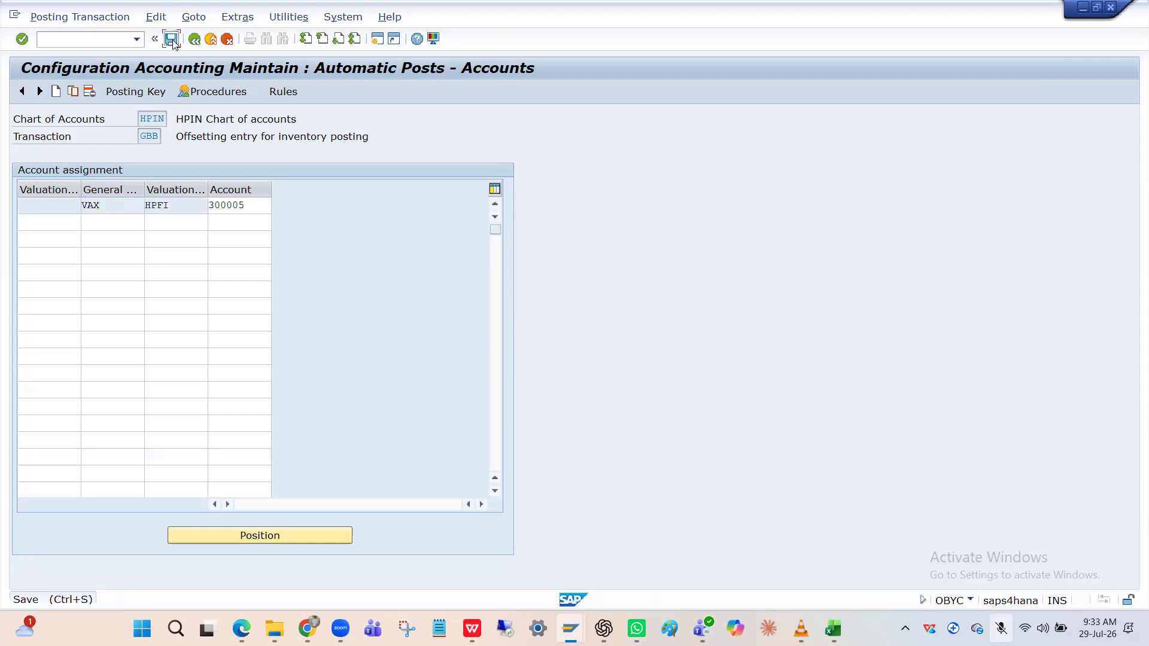
Save the GBB account assignment in the own customizing request S4HK911349, HPIN LTD
click(172, 39)
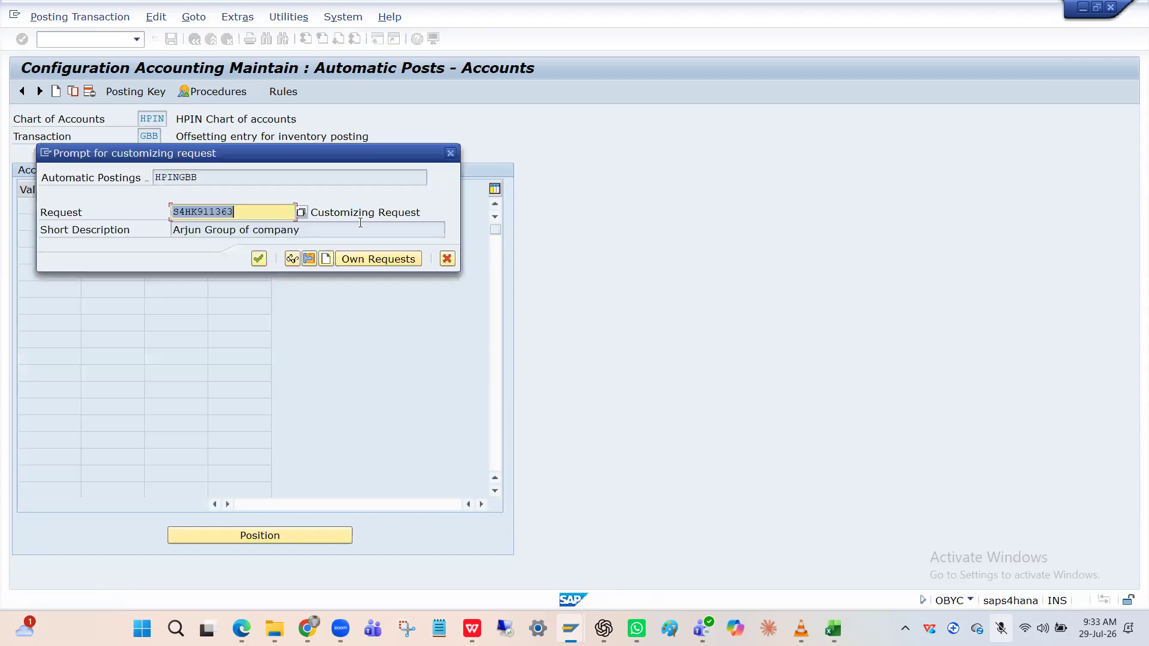
click(358, 257)
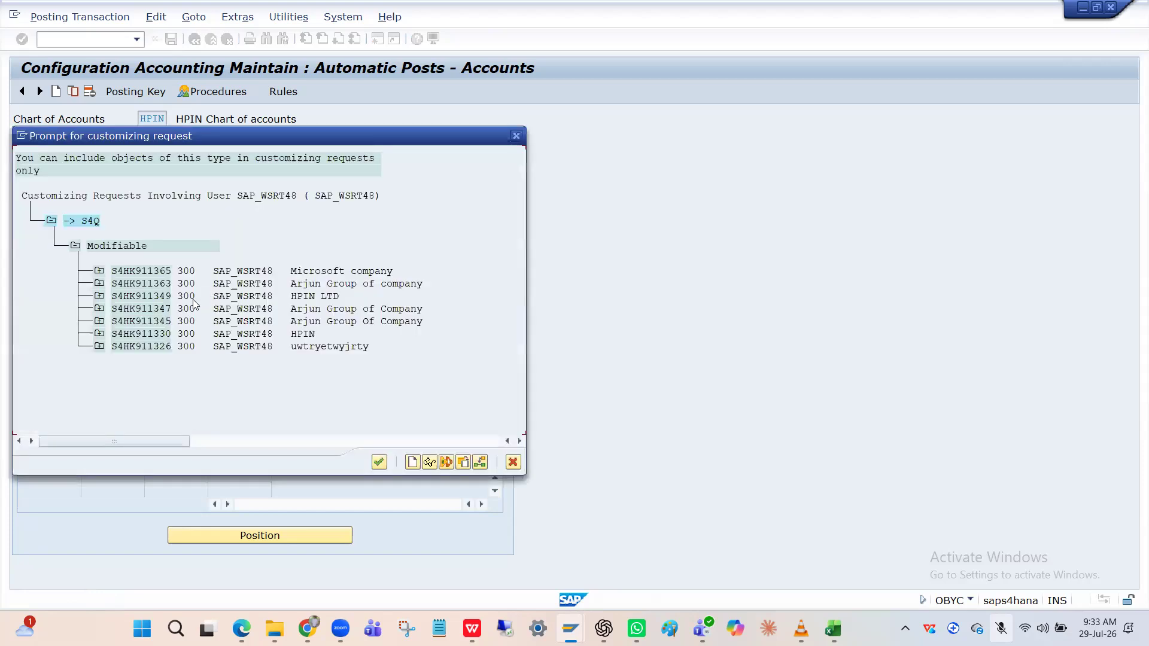
double_click(175, 299)
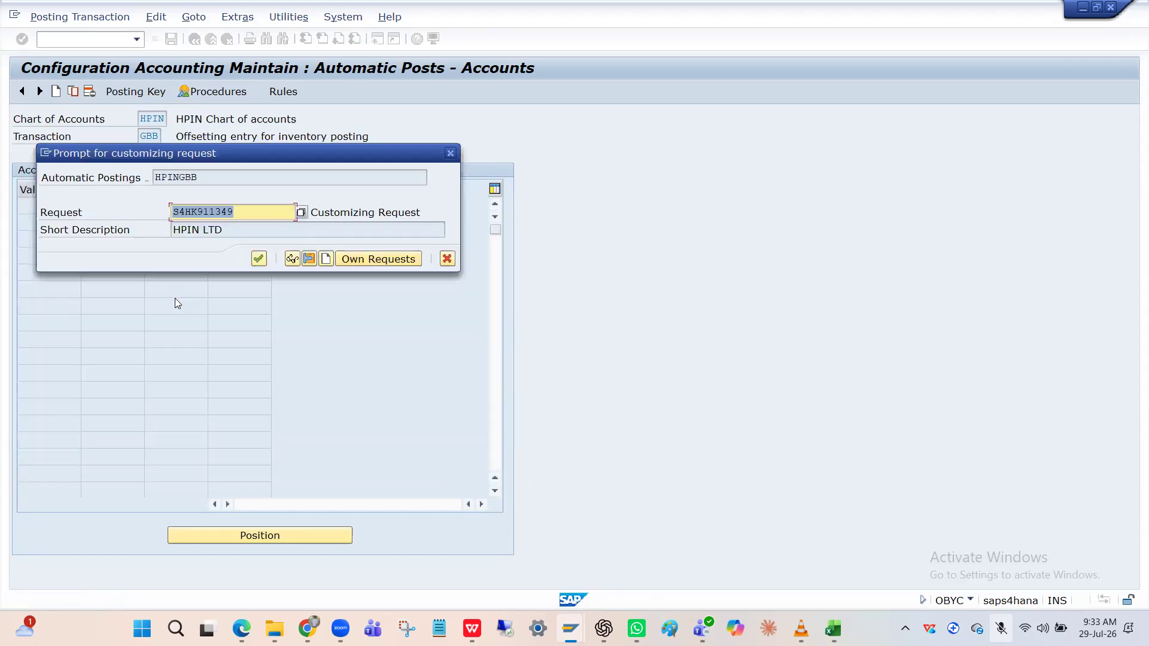
click(258, 259)
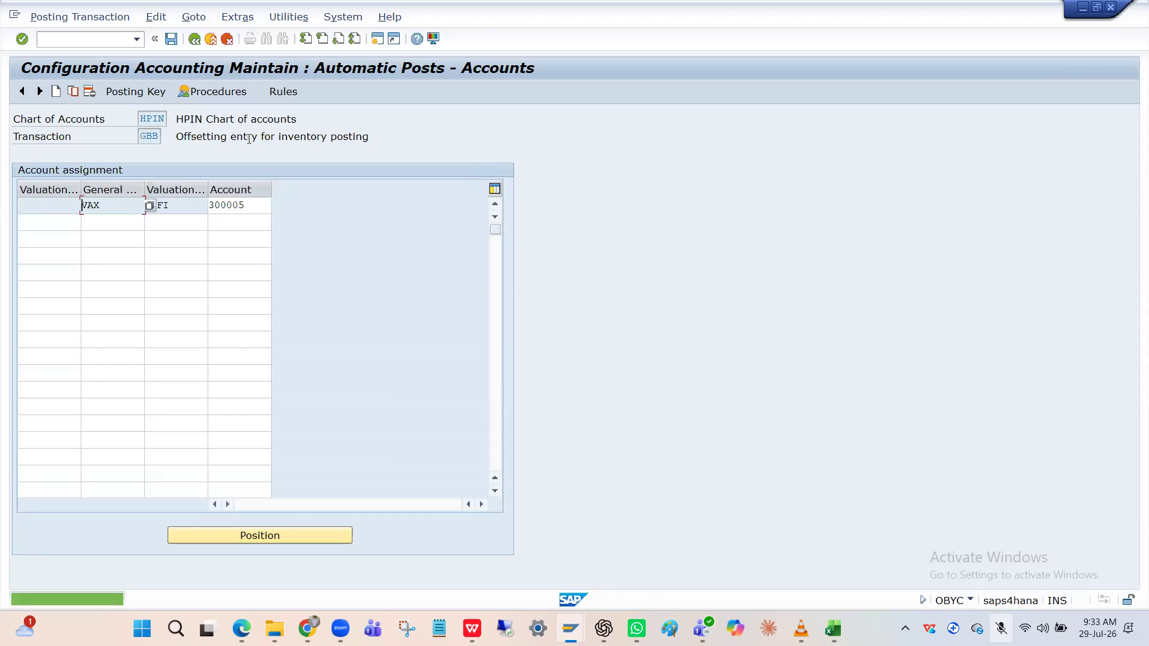
Switch to the goods receipt and examine the account determination error in the log, including its long text
key(alt+Tab)
key(alt+Tab)
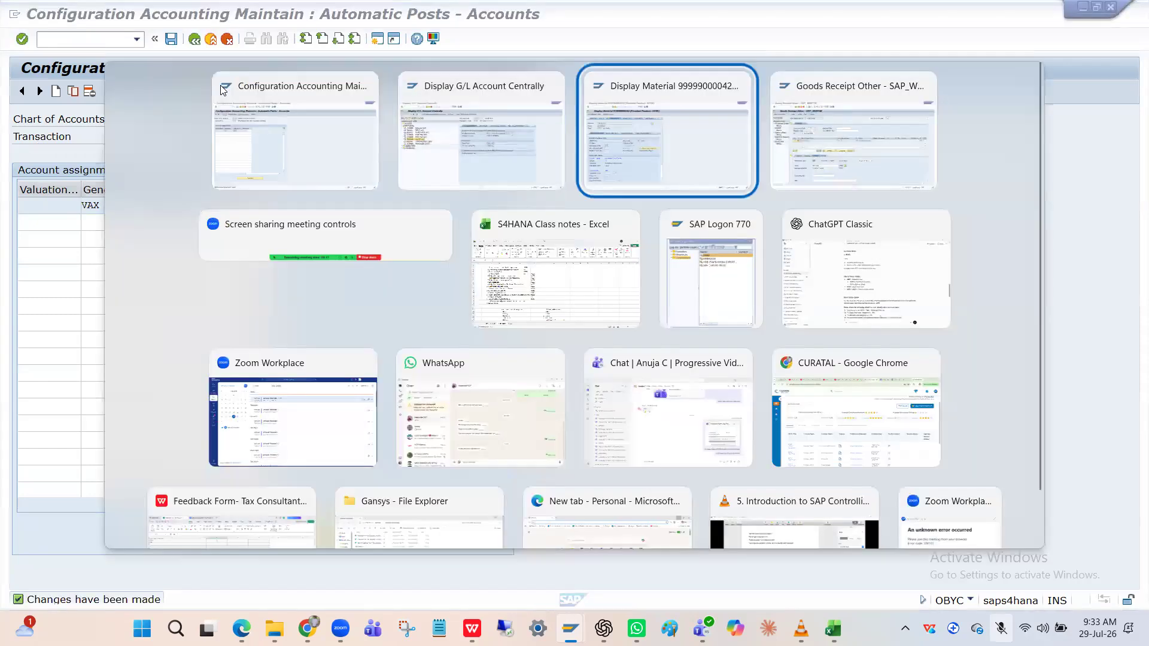
key(alt+Tab)
click(191, 94)
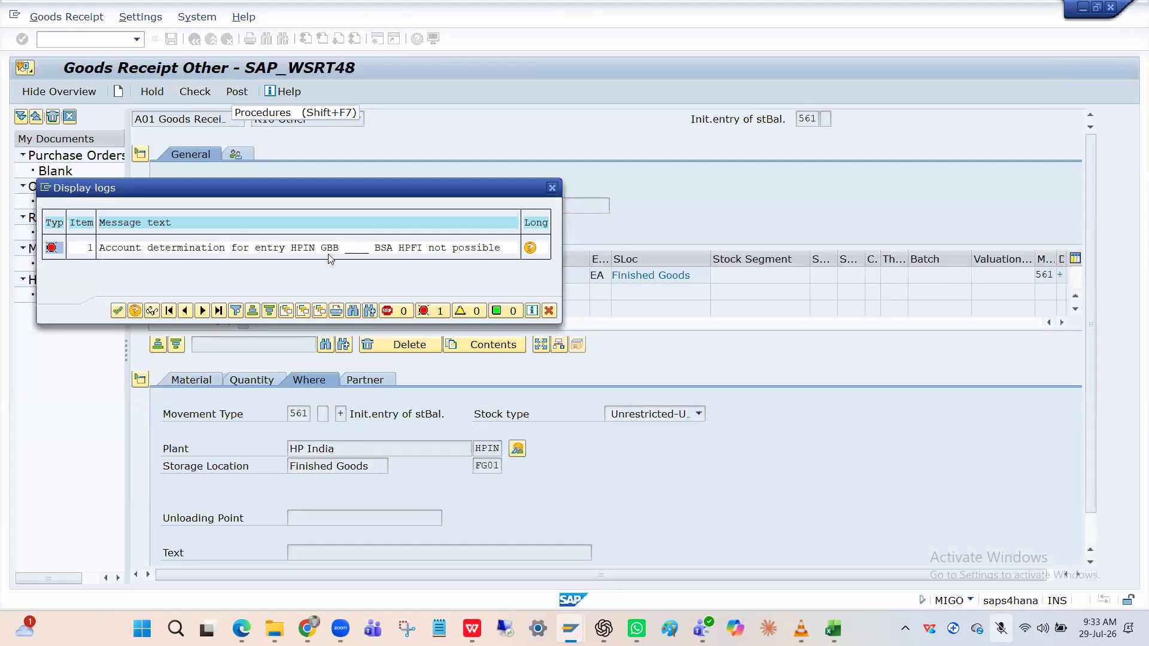
click(217, 249)
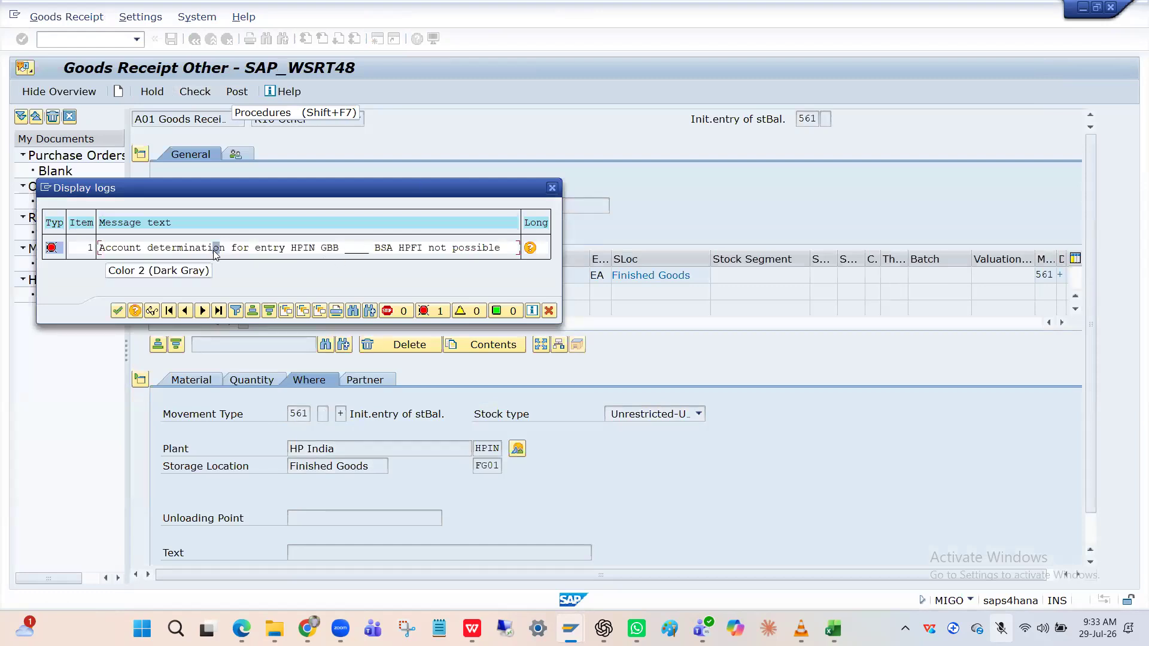
click(383, 250)
click(408, 249)
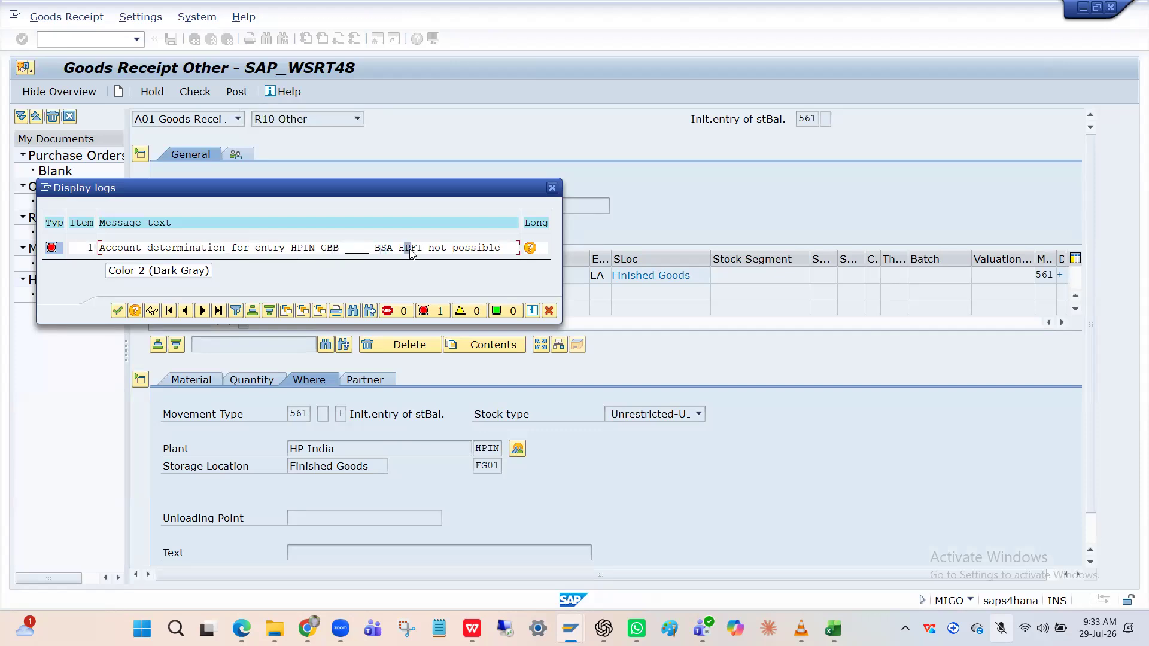
click(389, 250)
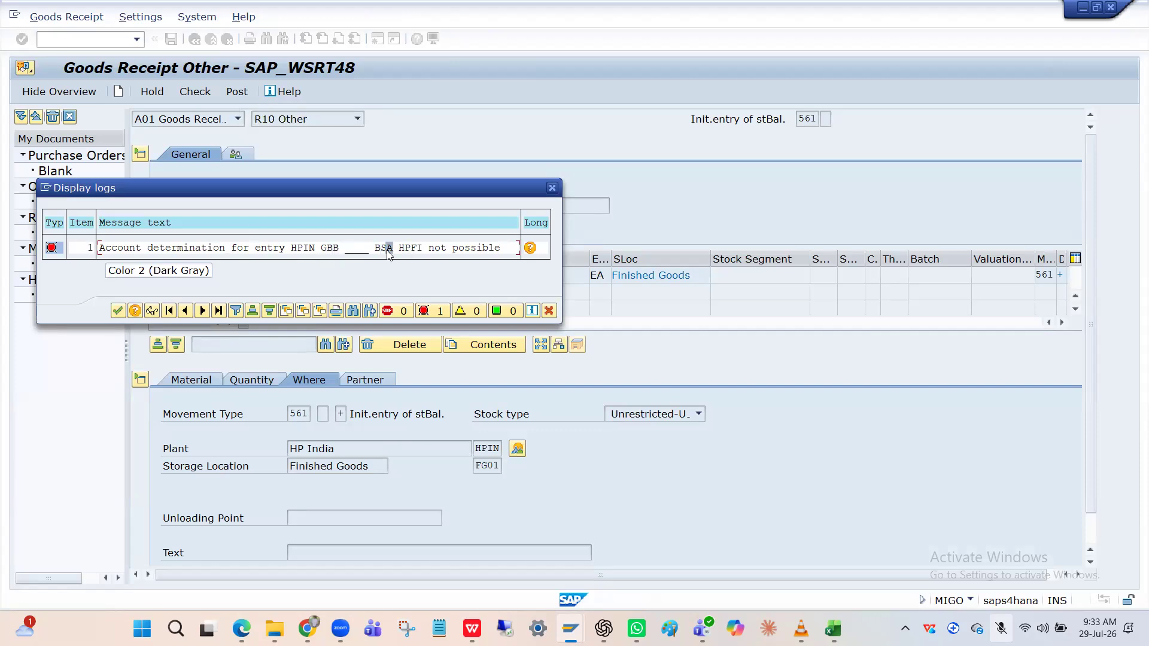
click(531, 248)
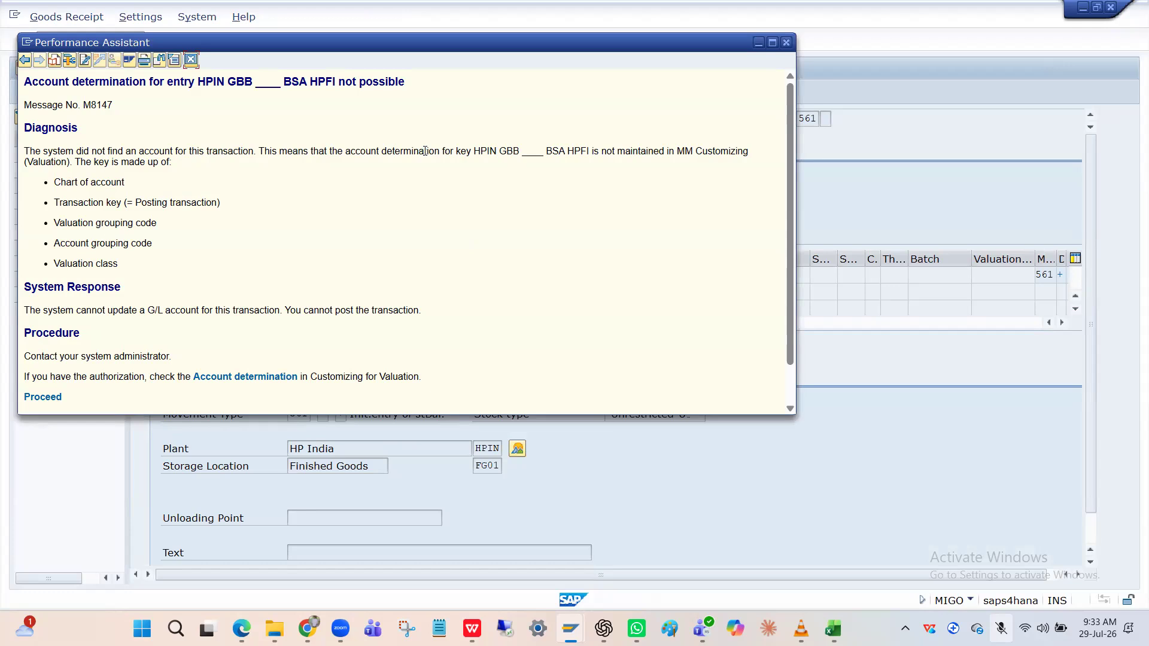
Add a GBB row with general modification BSA, valuation class HPFI and the COGS A/C account, and save it in request S4HK911349
key(alt+Tab)
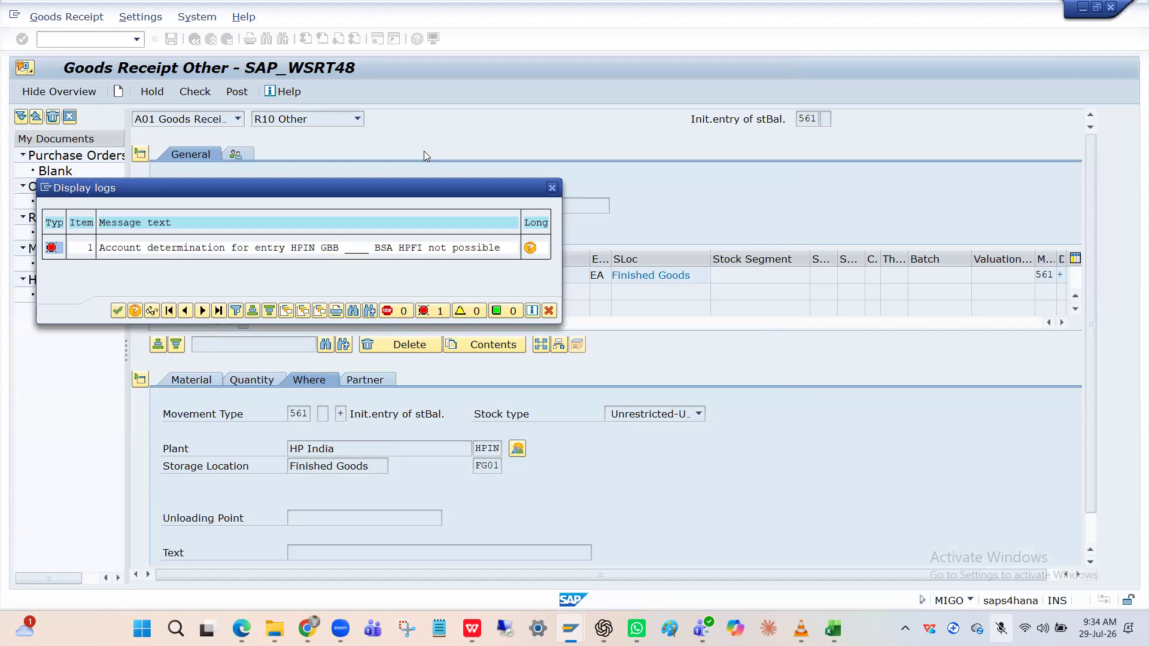
key(alt+Tab)
key(alt+Tab)
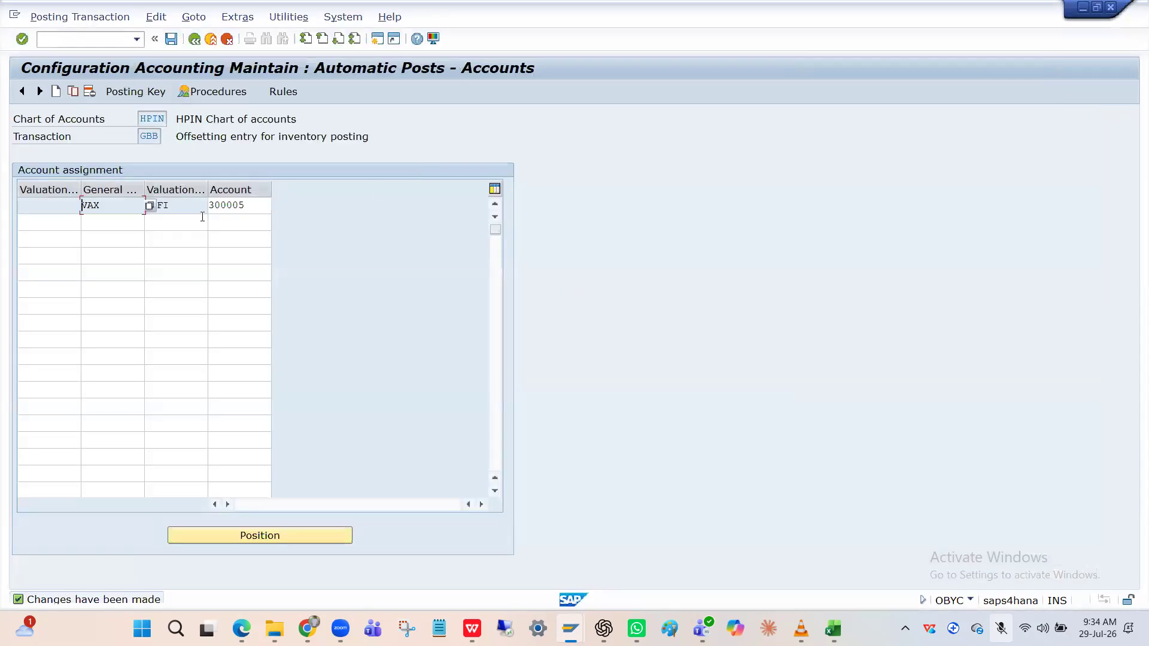
click(114, 221)
text(BSA)
key(Tab)
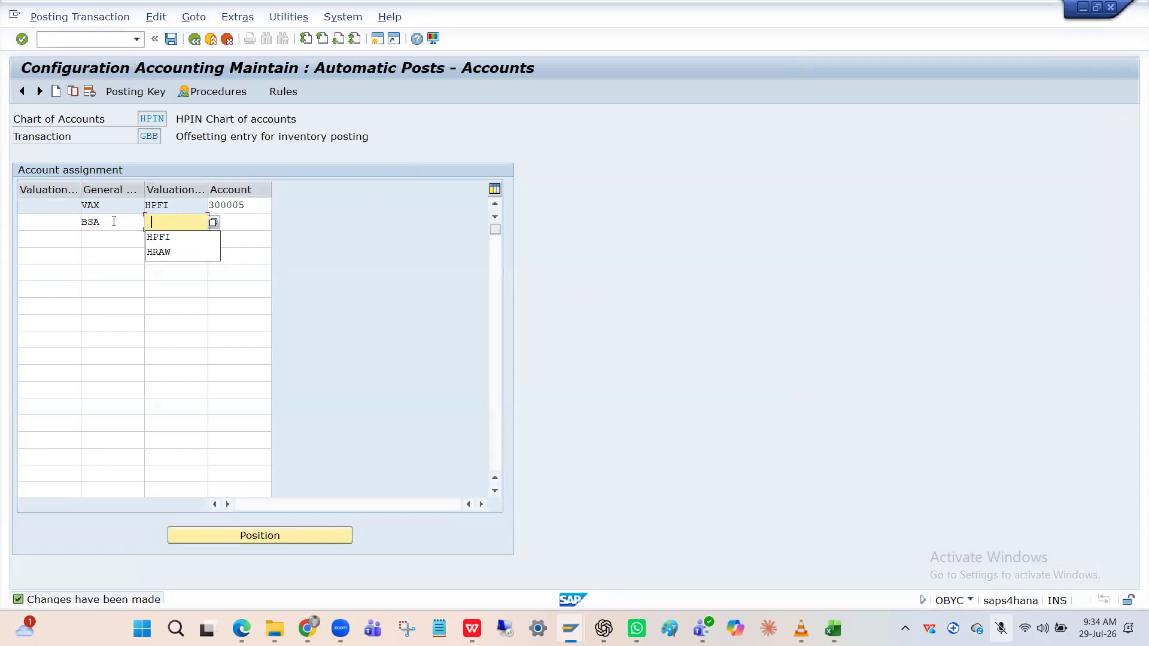
key(Down)
key(Return)
key(Tab)
key(Down)
key(Return)
key(Return)
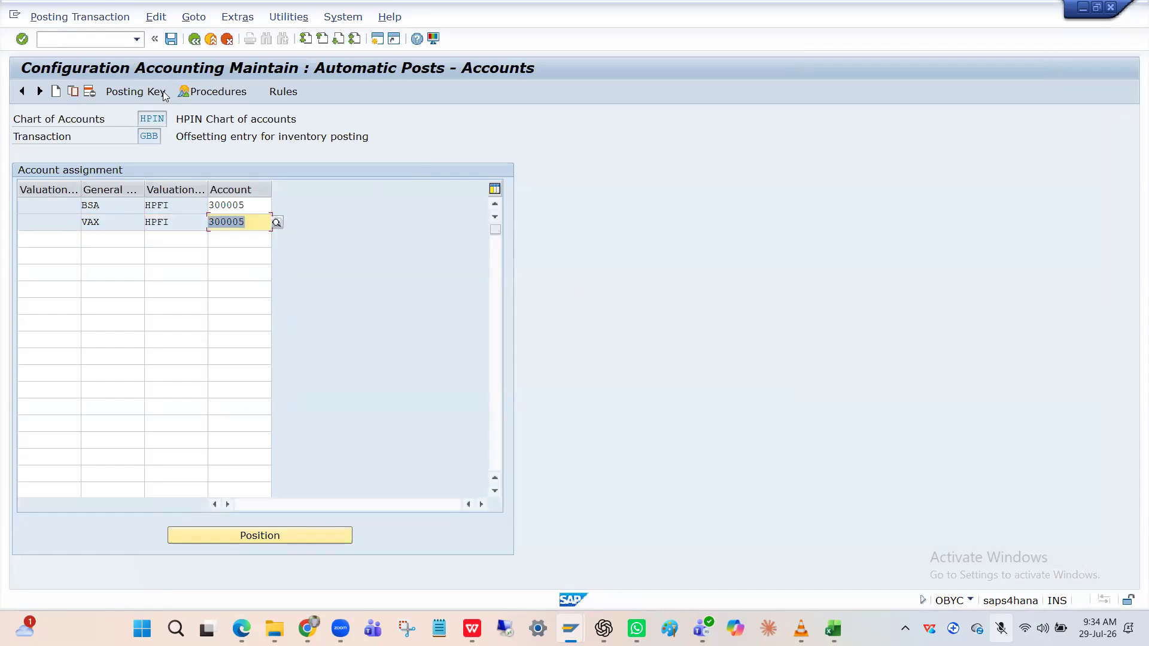
click(171, 40)
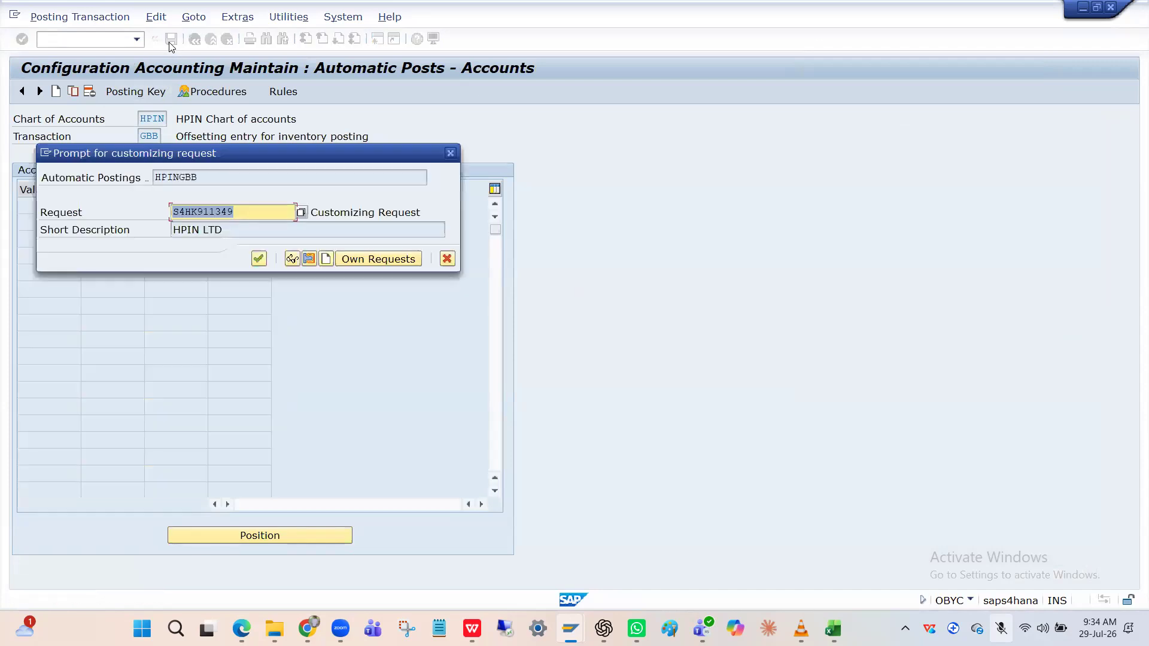
key(Return)
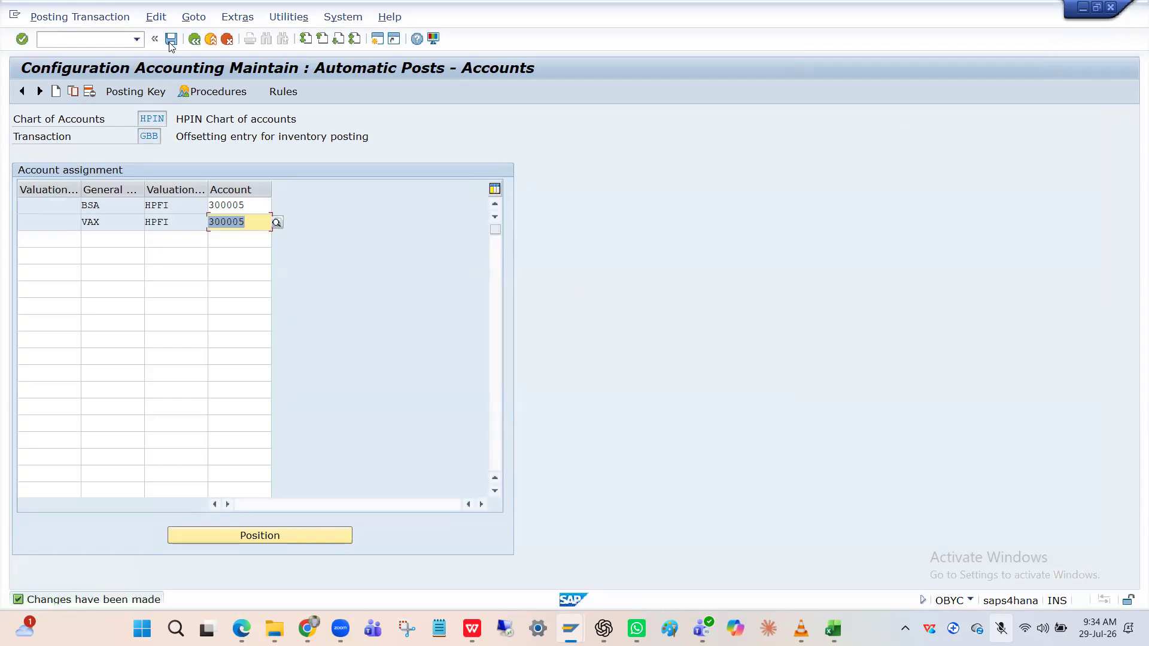
Return to the goods receipt, close the error log and check the document again
key(alt+Tab)
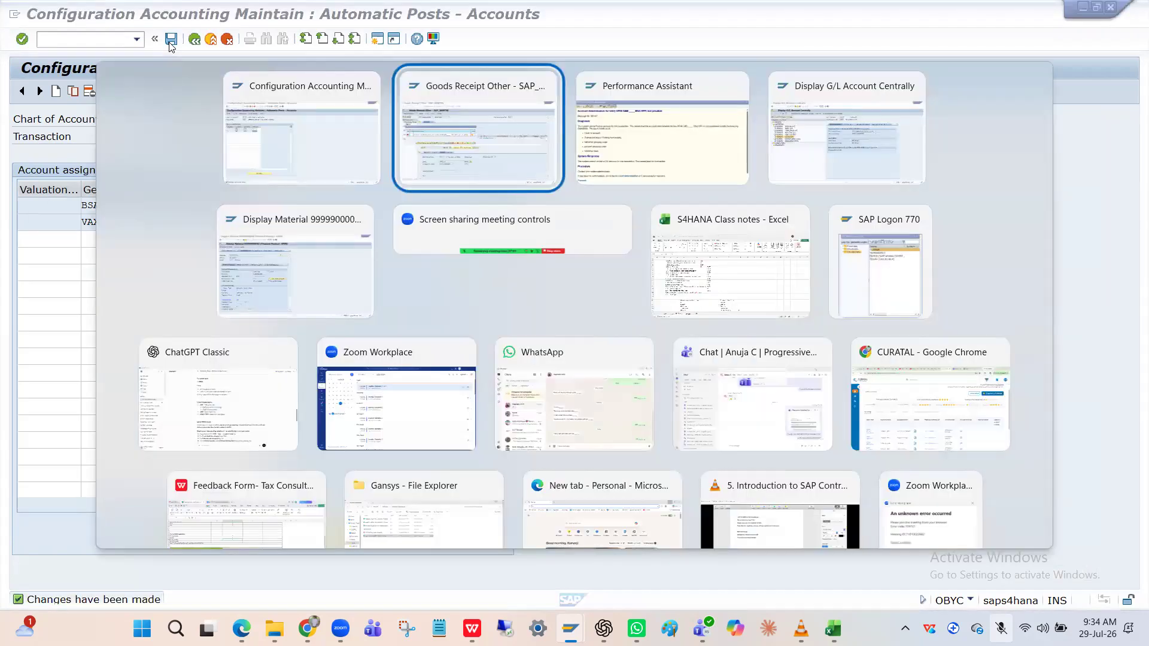
key(alt+Tab)
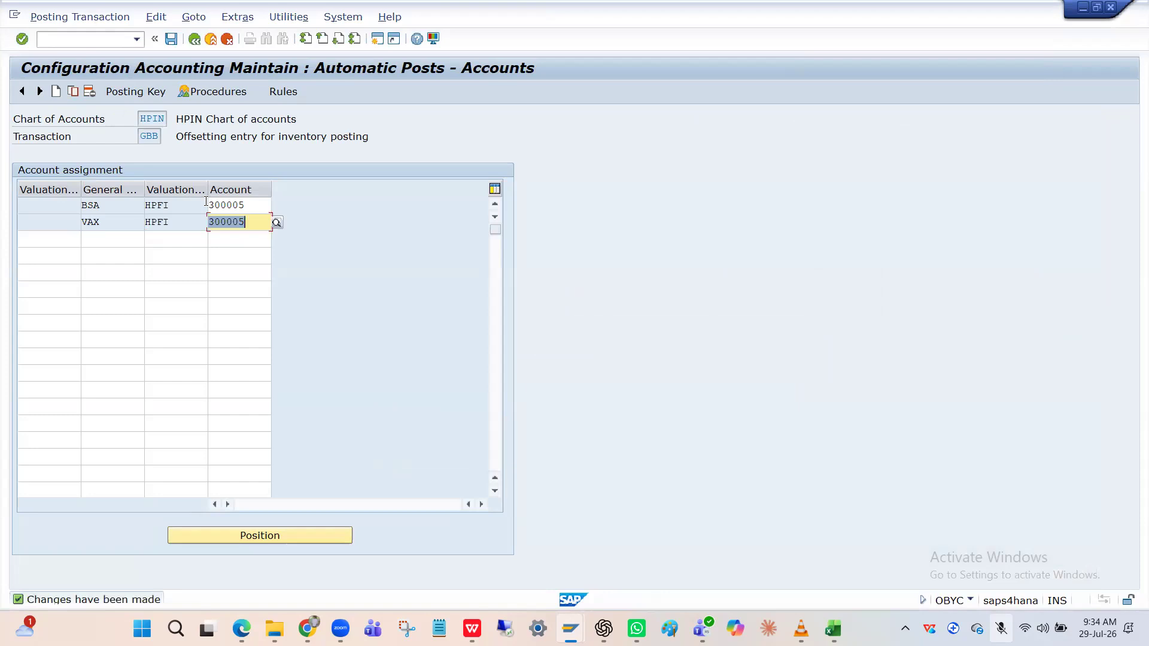
click(137, 222)
key(alt+Tab)
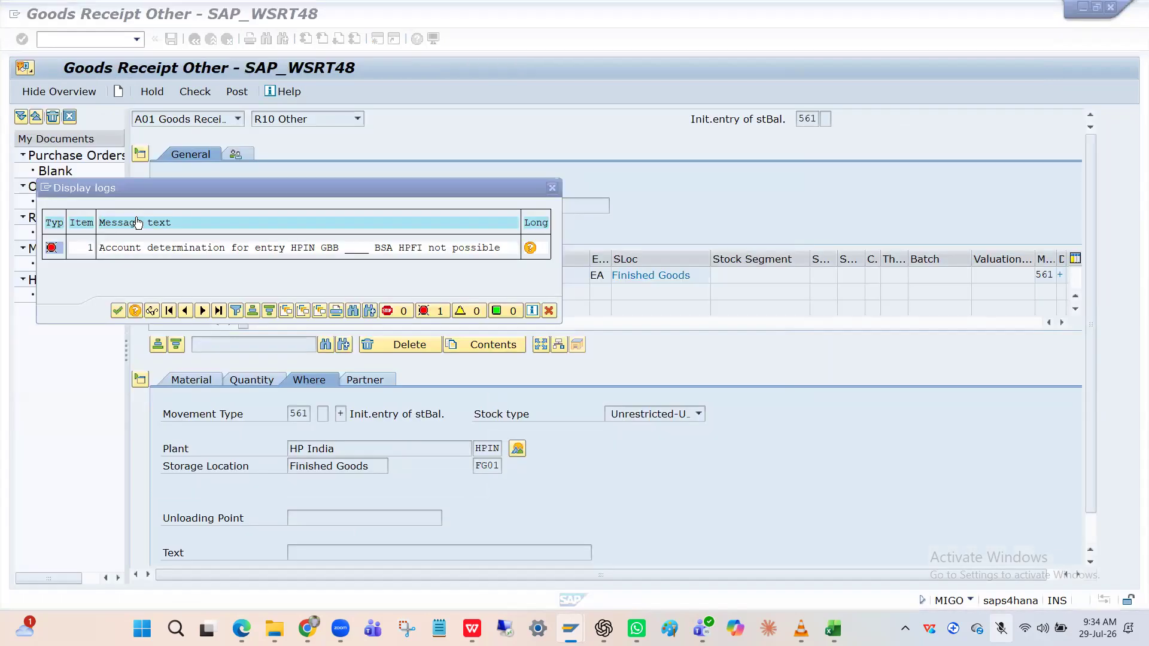
click(118, 311)
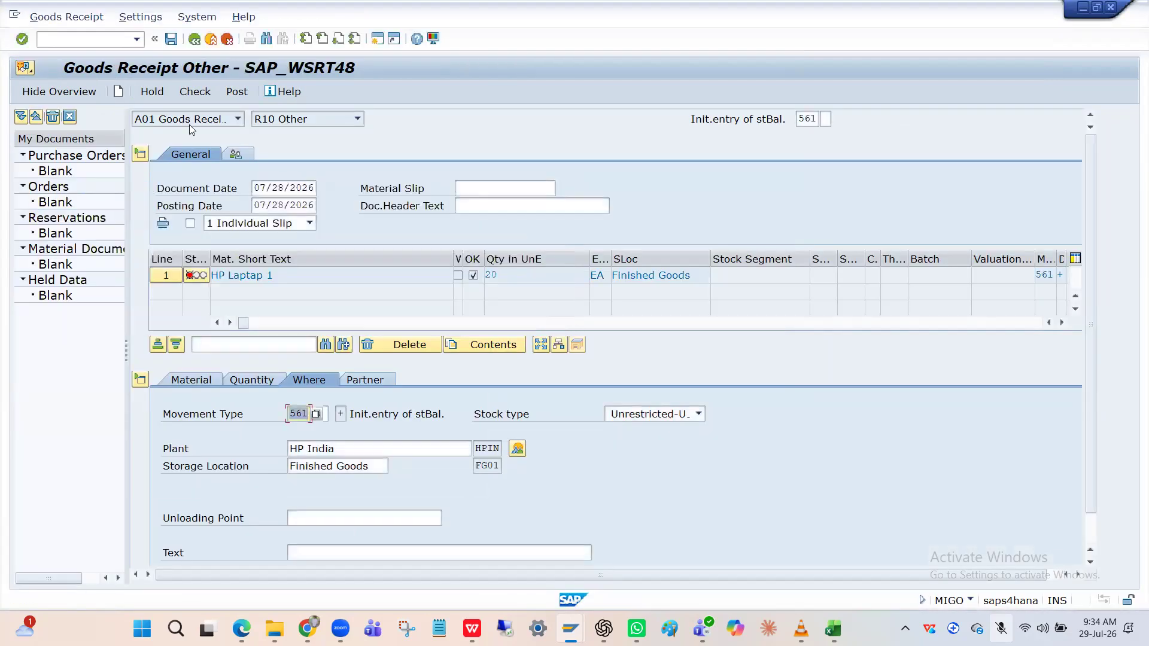
click(195, 91)
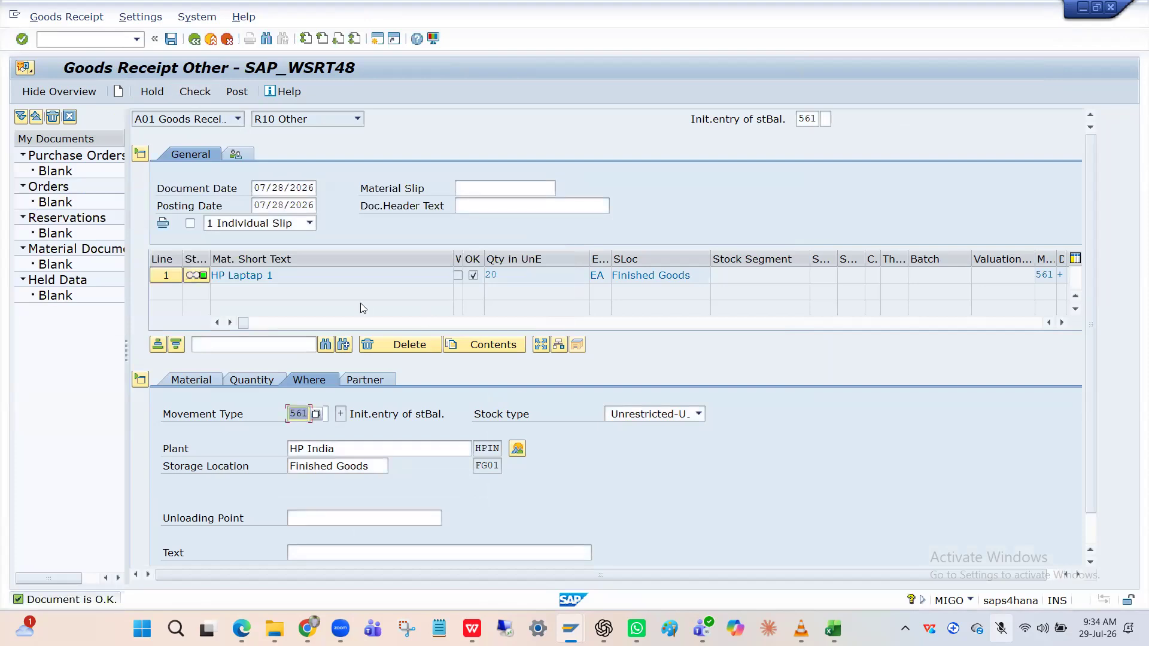
Switch back to the GBB account assignment and widen the valuation modification column to show its full heading
key(alt+Tab)
click(114, 206)
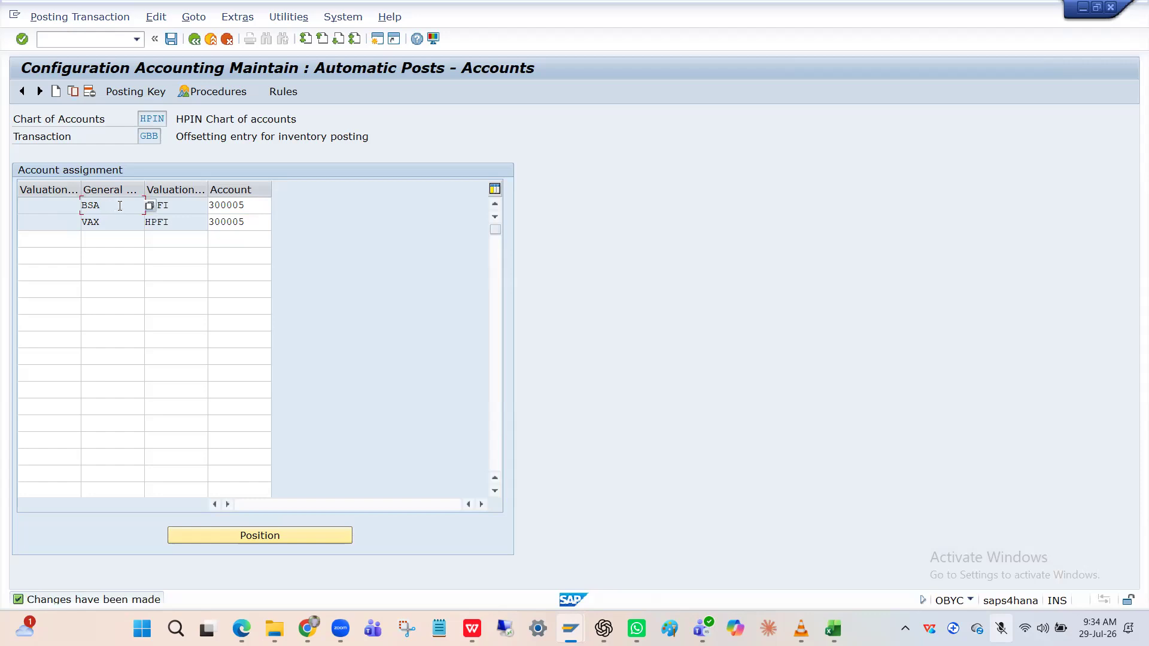
drag(80, 190, 111, 190)
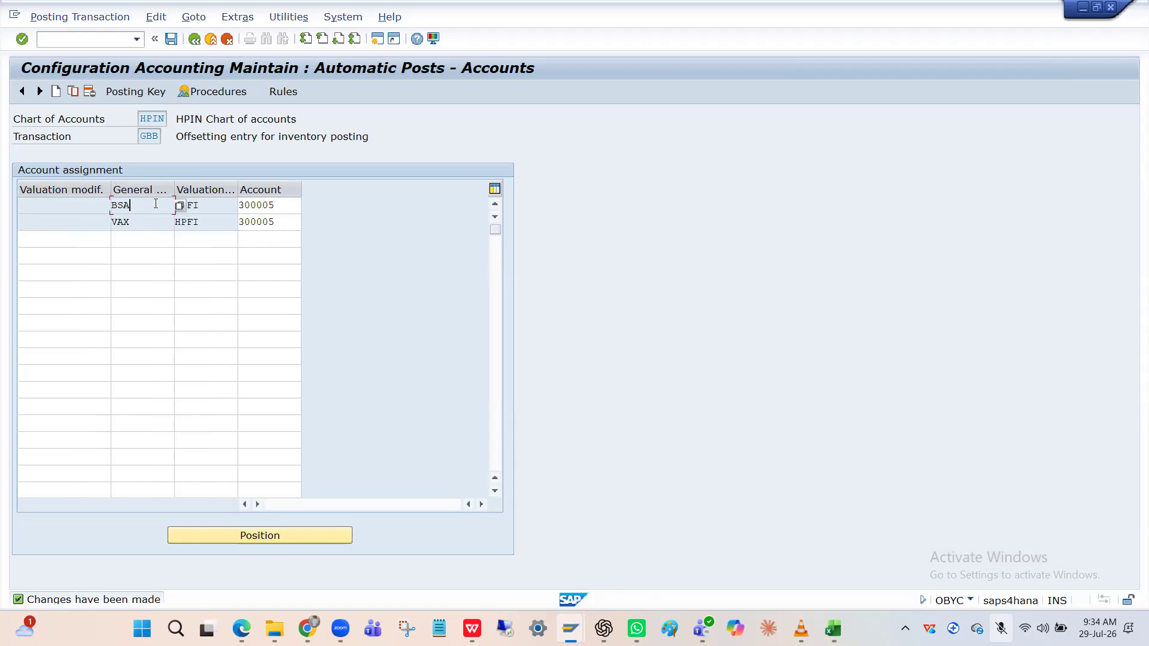
Review the valuation modification, general modification and valuation class entries of the BSA and VAX rows in the GBB account assignment
key(Tab)
click(128, 207)
click(69, 208)
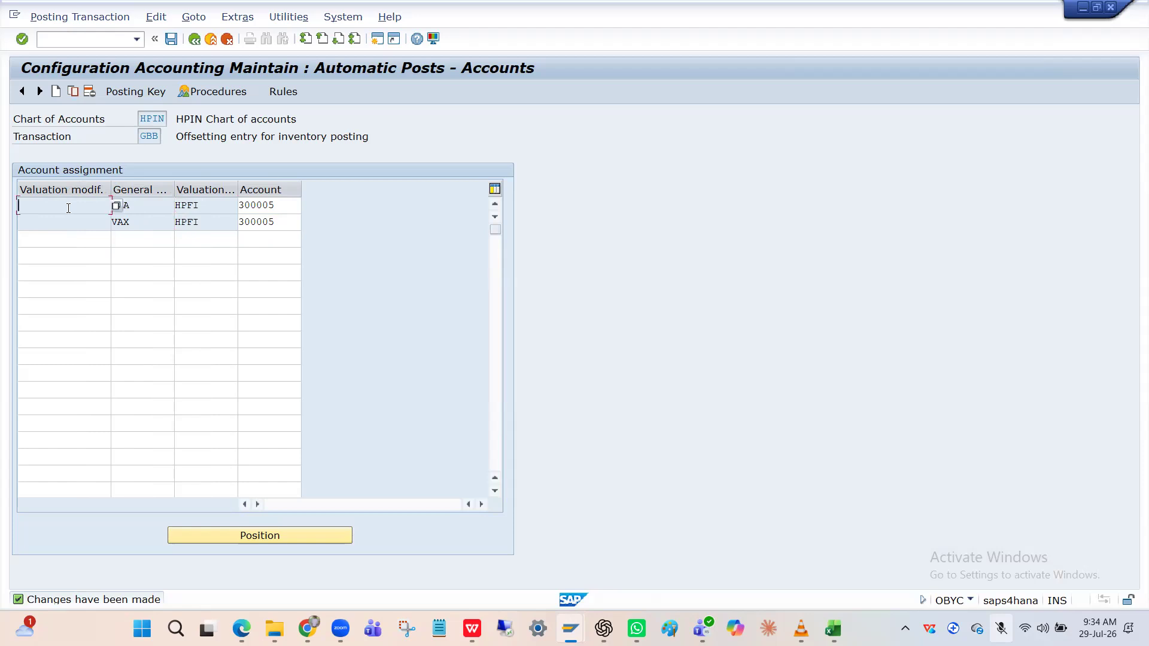
click(157, 205)
click(101, 204)
click(147, 207)
click(216, 206)
click(159, 205)
click(212, 208)
click(159, 205)
click(204, 207)
click(140, 206)
click(139, 221)
click(138, 209)
key(alt+p)
key(Escape)
click(212, 211)
click(147, 214)
click(142, 204)
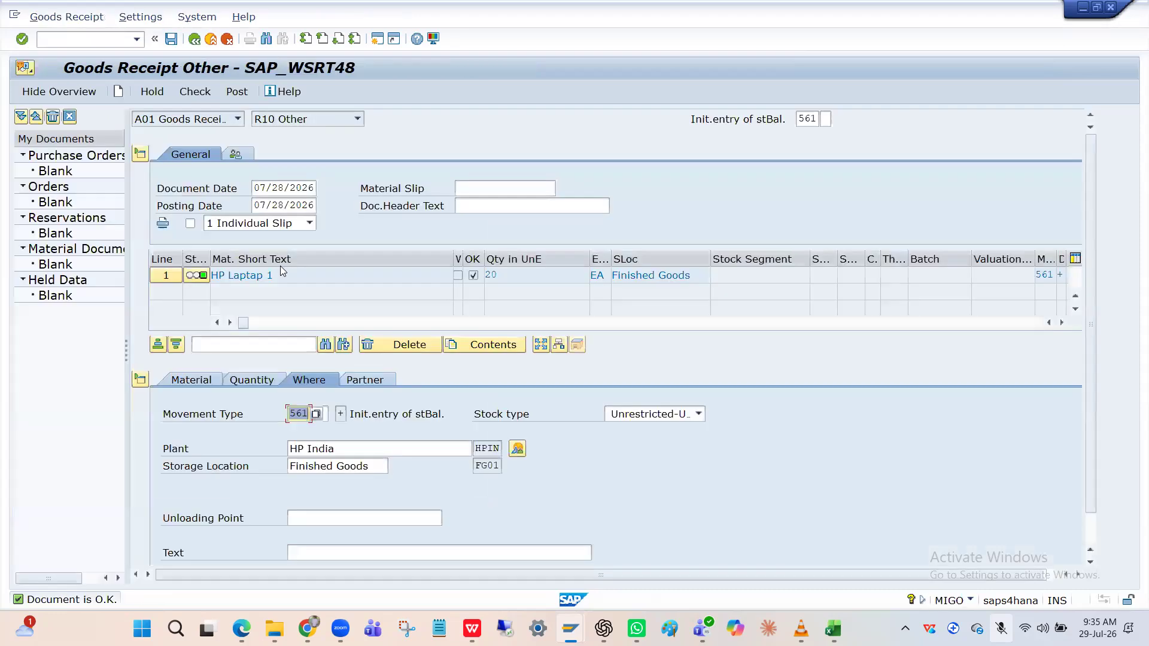
Post the 561 goods receipt, examine the logged error's long text and switch back to the GBB account assignment
click(232, 93)
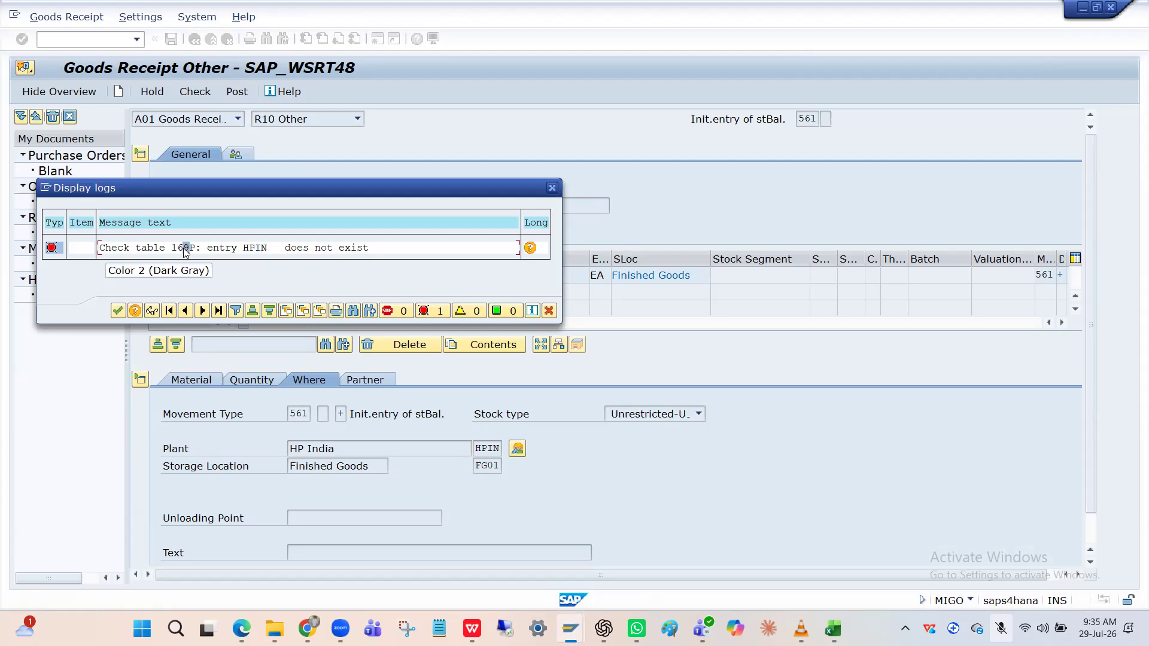
click(135, 312)
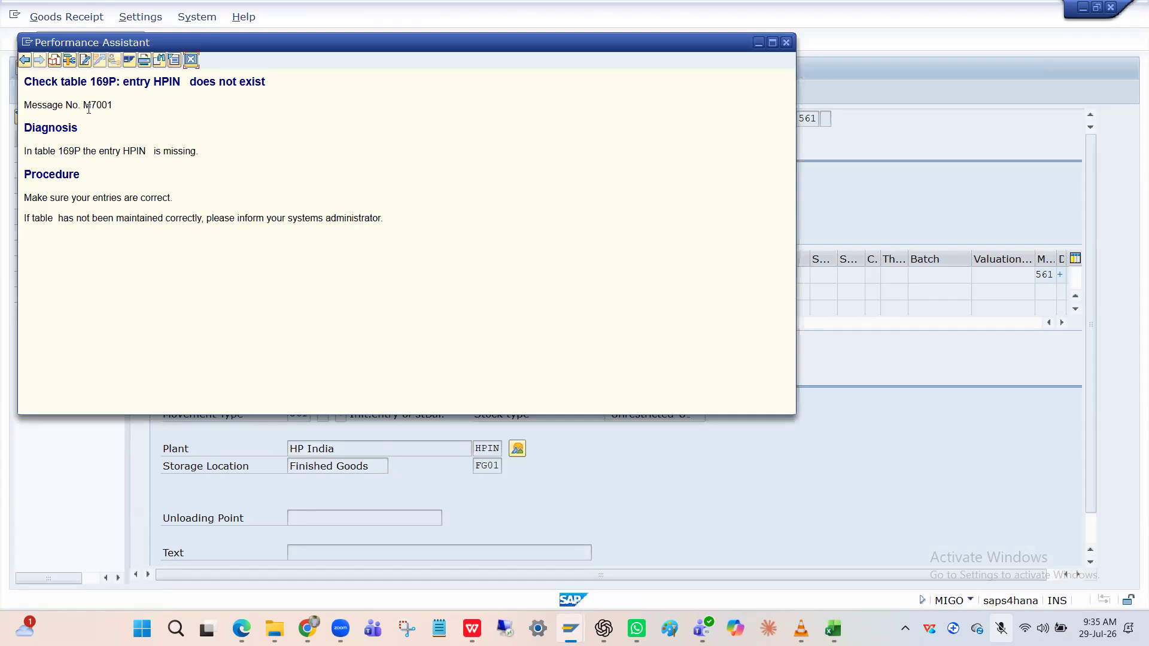
key(alt+Tab)
key(alt+Tab)
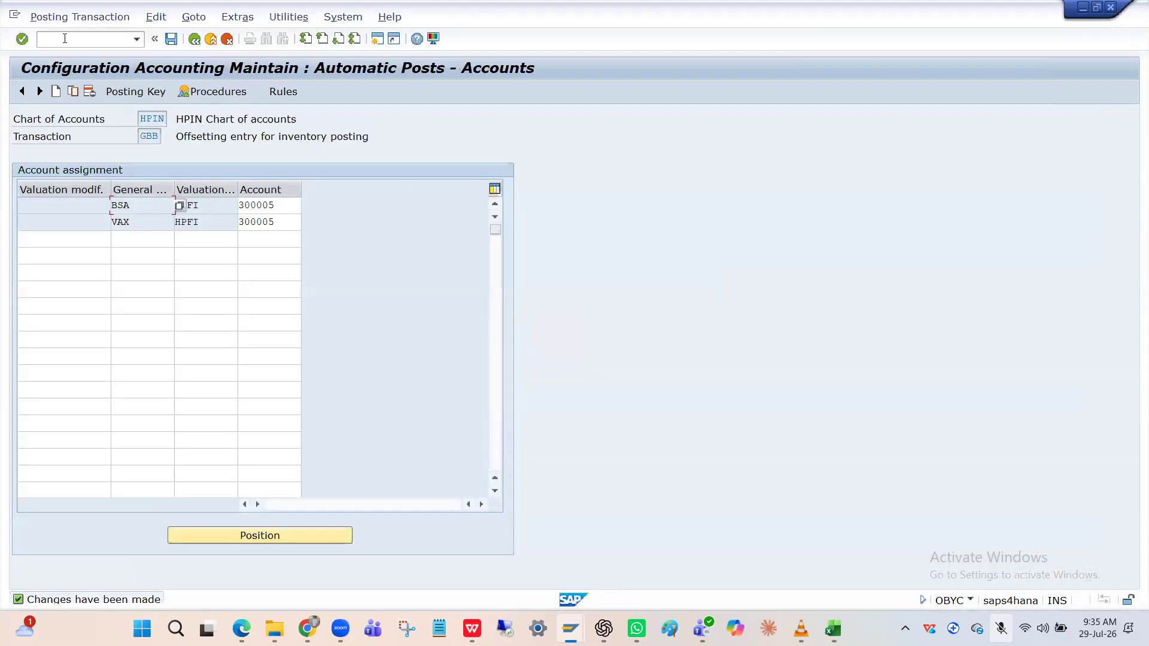
Open the SE16N table display and try to look up table 169P
click(65, 38)
text(/nSe16n)
key(Return)
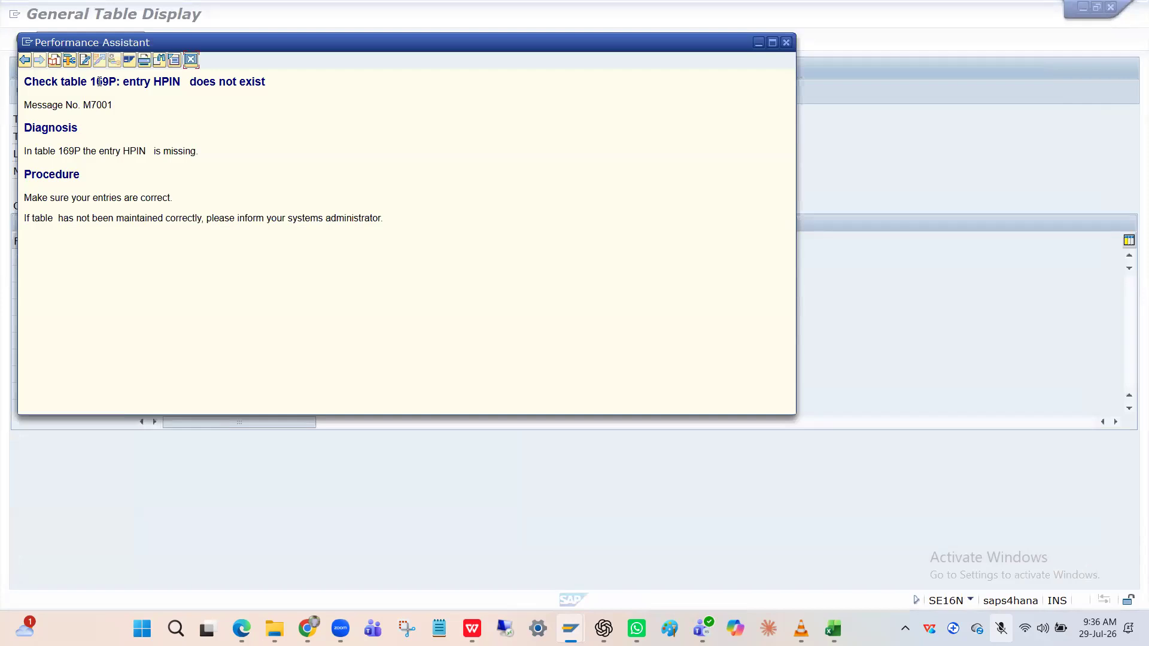
key(Escape)
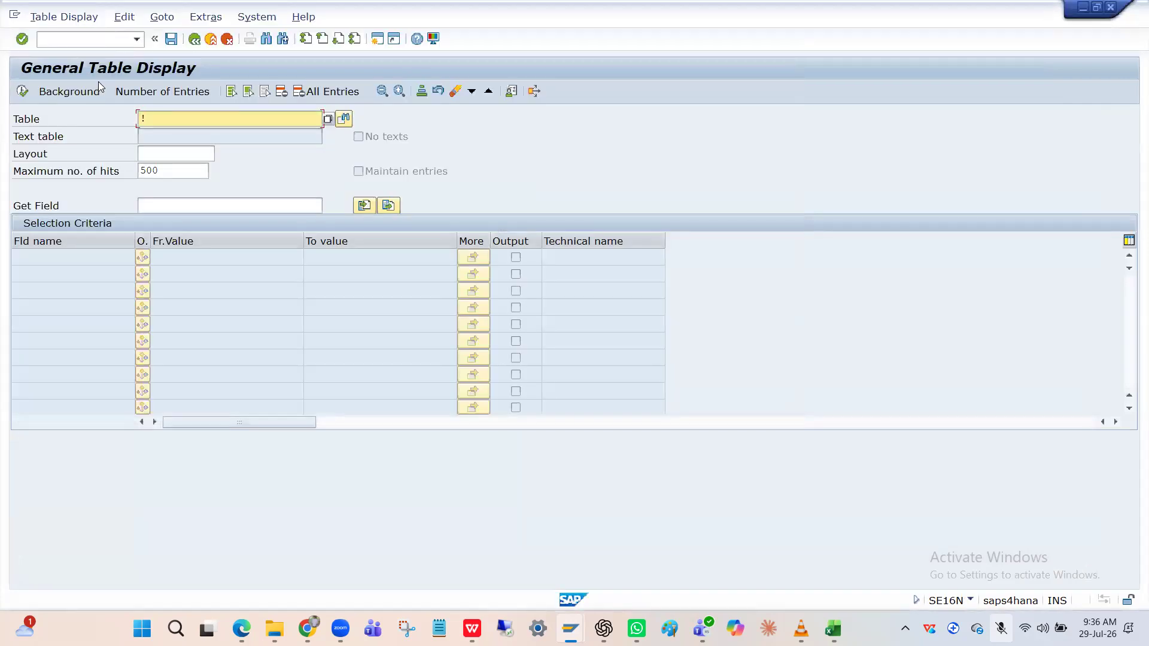
text(169P)
key(BackSpace)
key(BackSpace)
key(BackSpace)
key(BackSpace)
text(169P)
key(Return)
key(BackSpace)
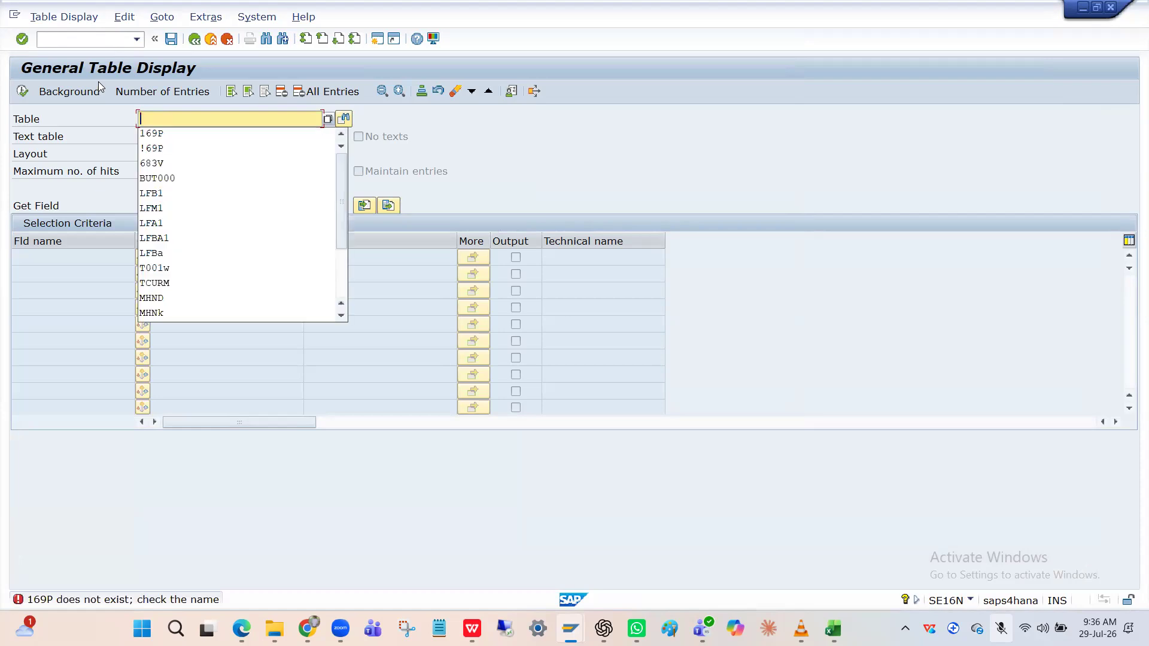
key(Return)
Return to the goods receipt, close the error log, check the plant and storage location, and post again
key(alt+Tab)
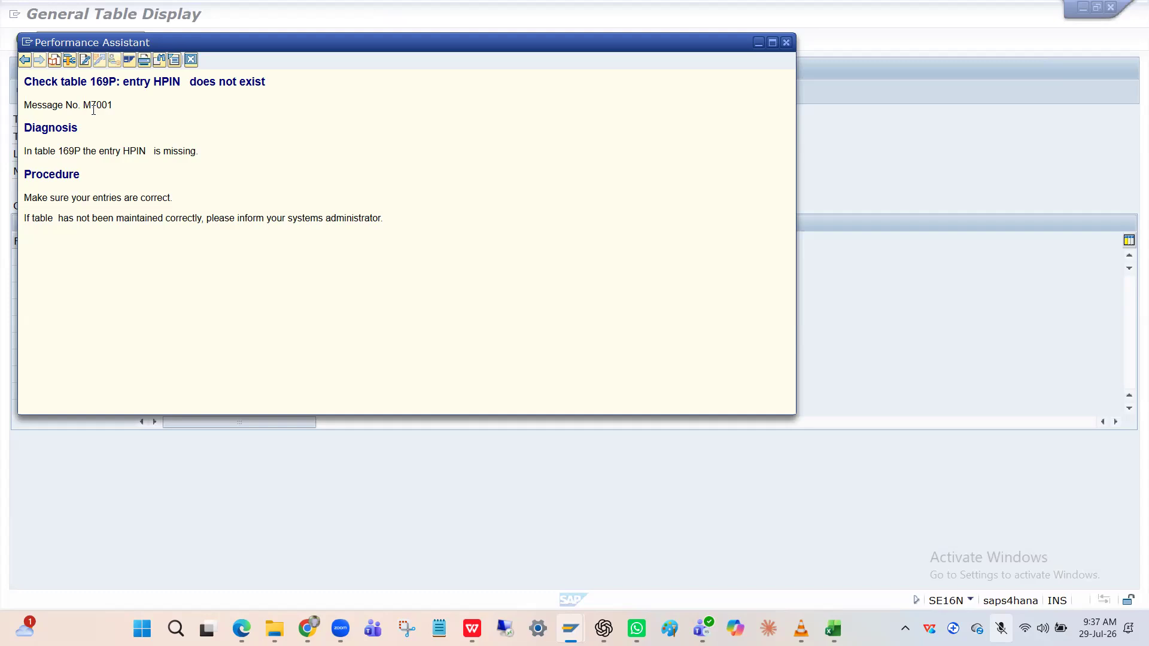
click(191, 59)
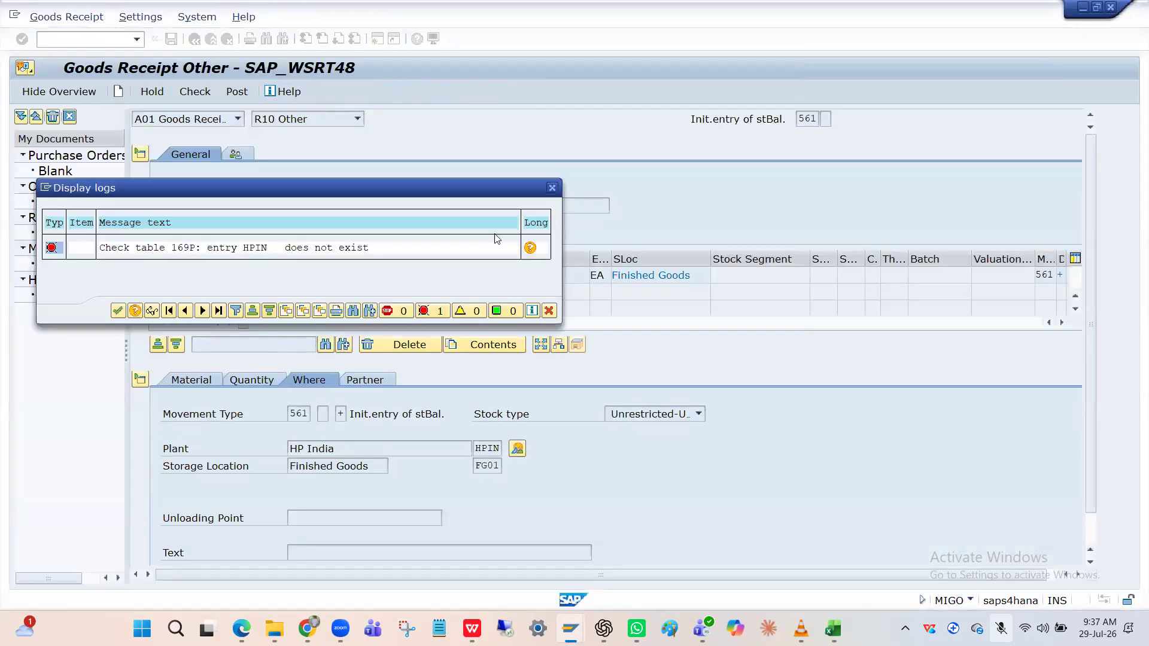
click(552, 187)
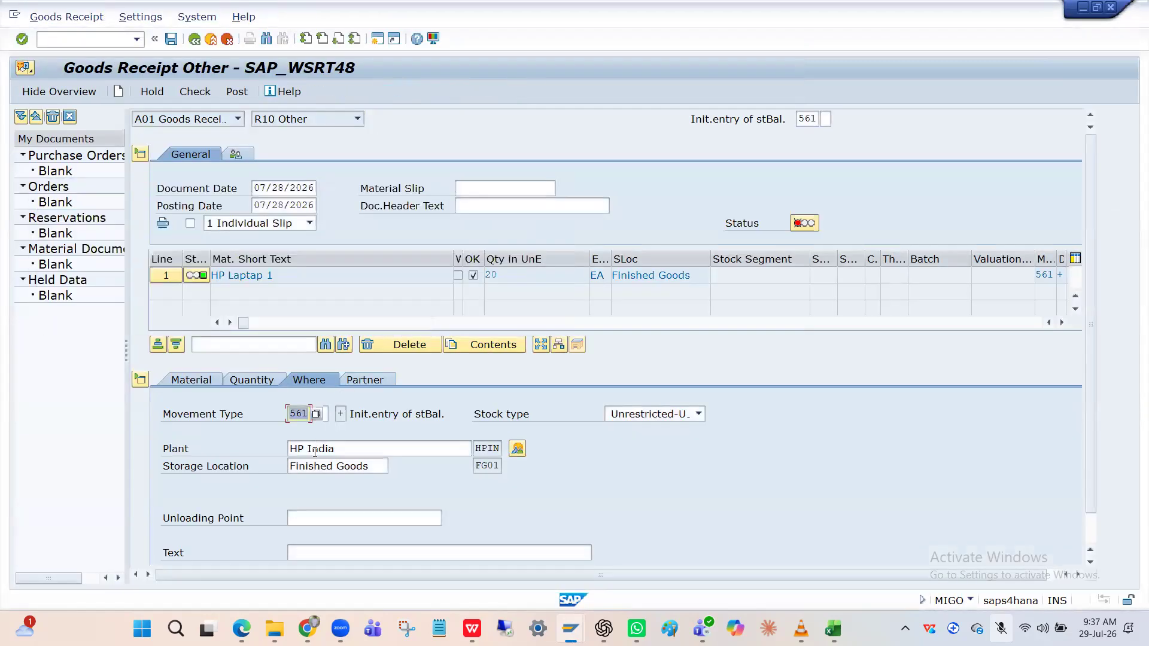
click(318, 454)
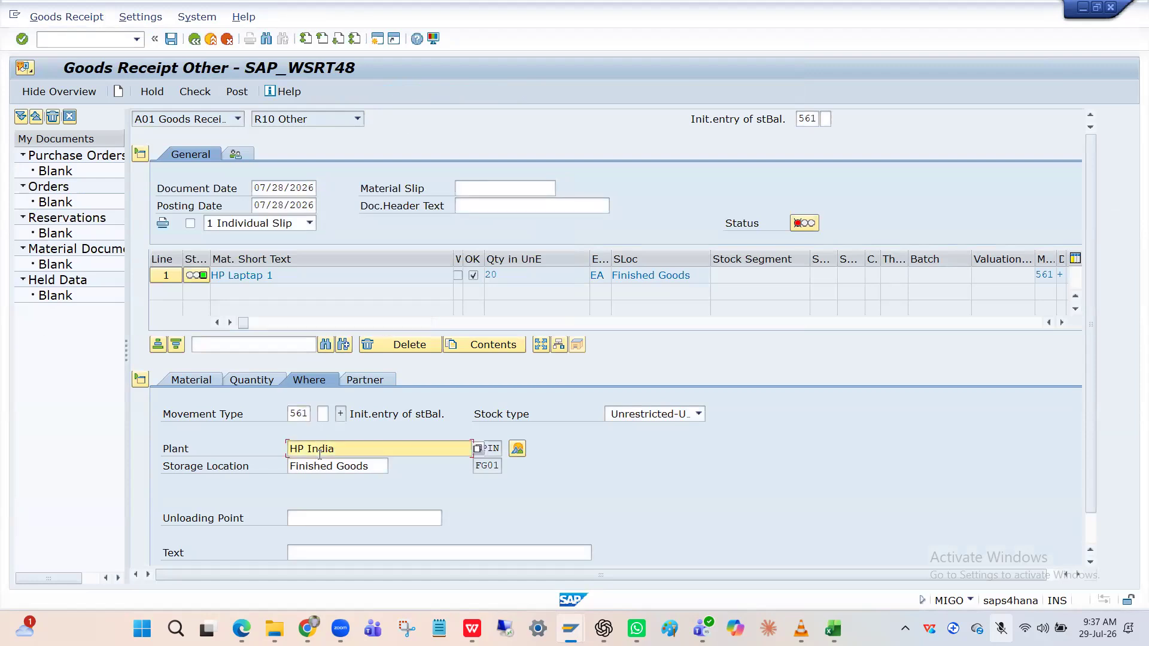
click(332, 470)
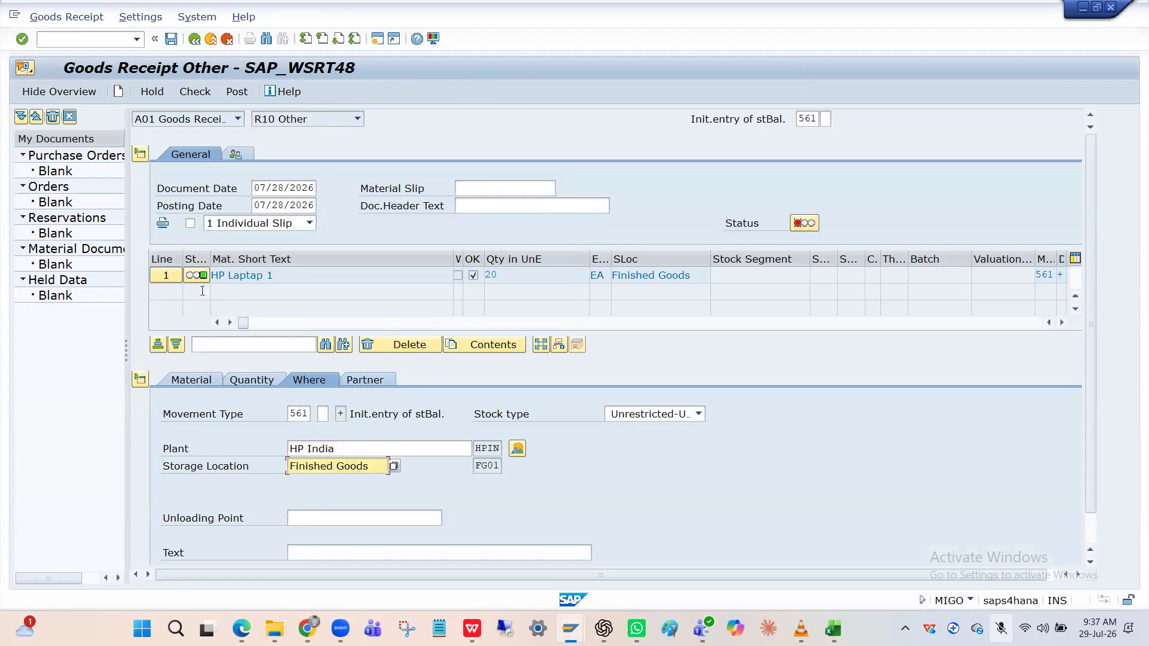
click(238, 92)
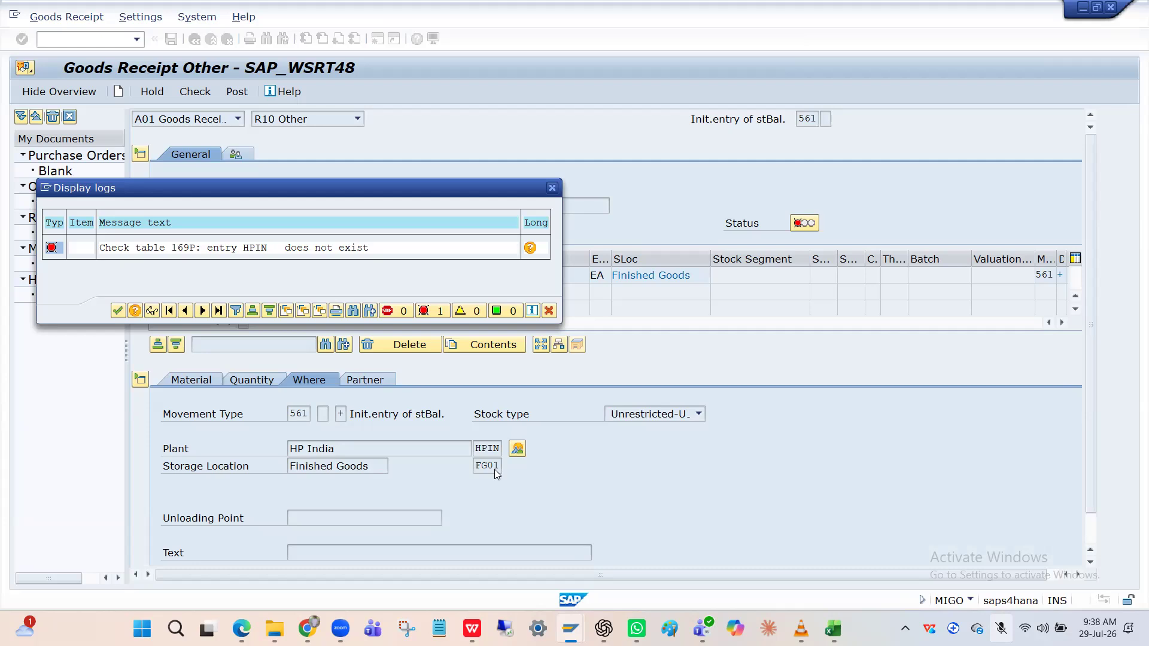
Switch to the General Table Display session, open OMSY and go to the period entry of company code HPIN
key(alt+Tab)
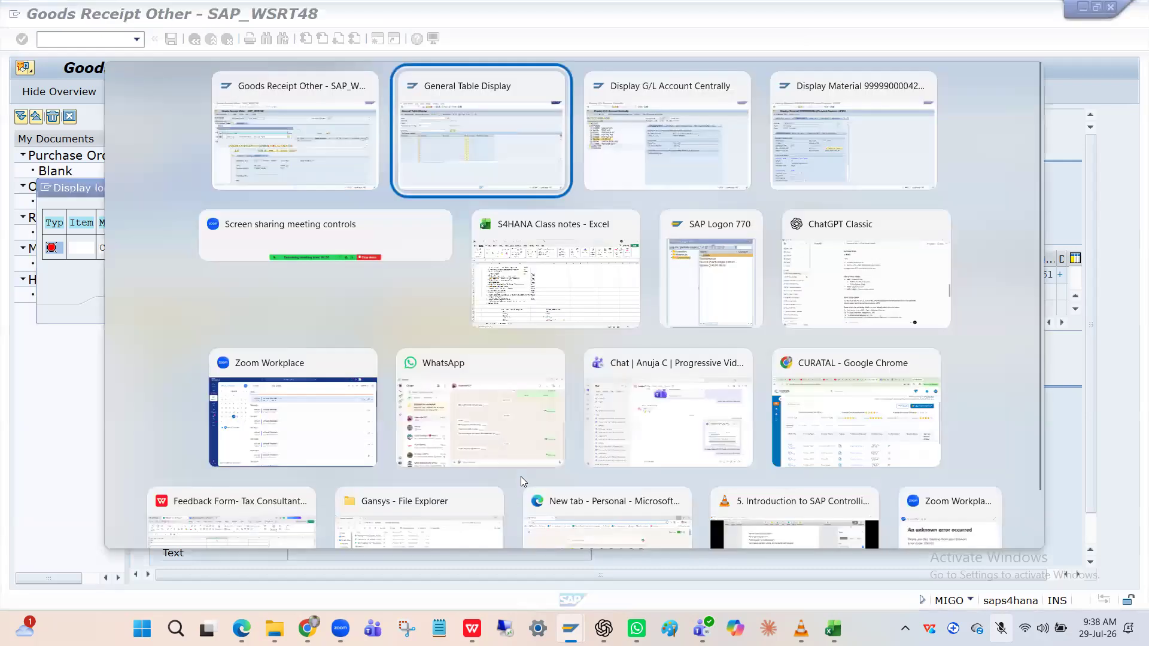
click(81, 39)
text(/nOMsy)
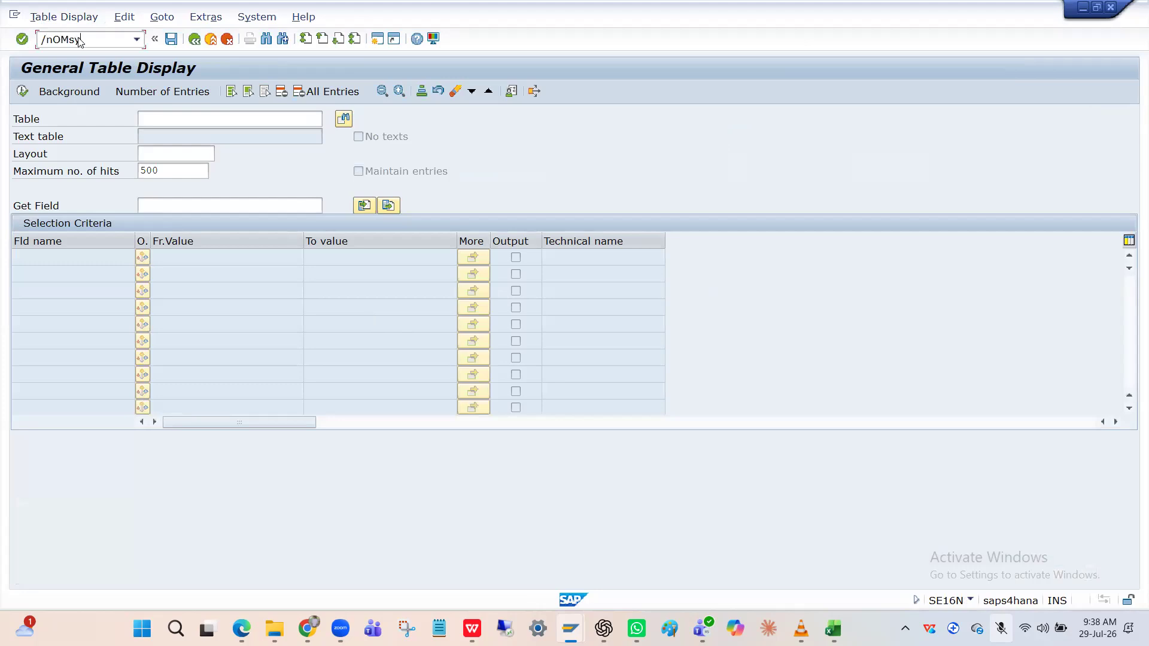
key(Return)
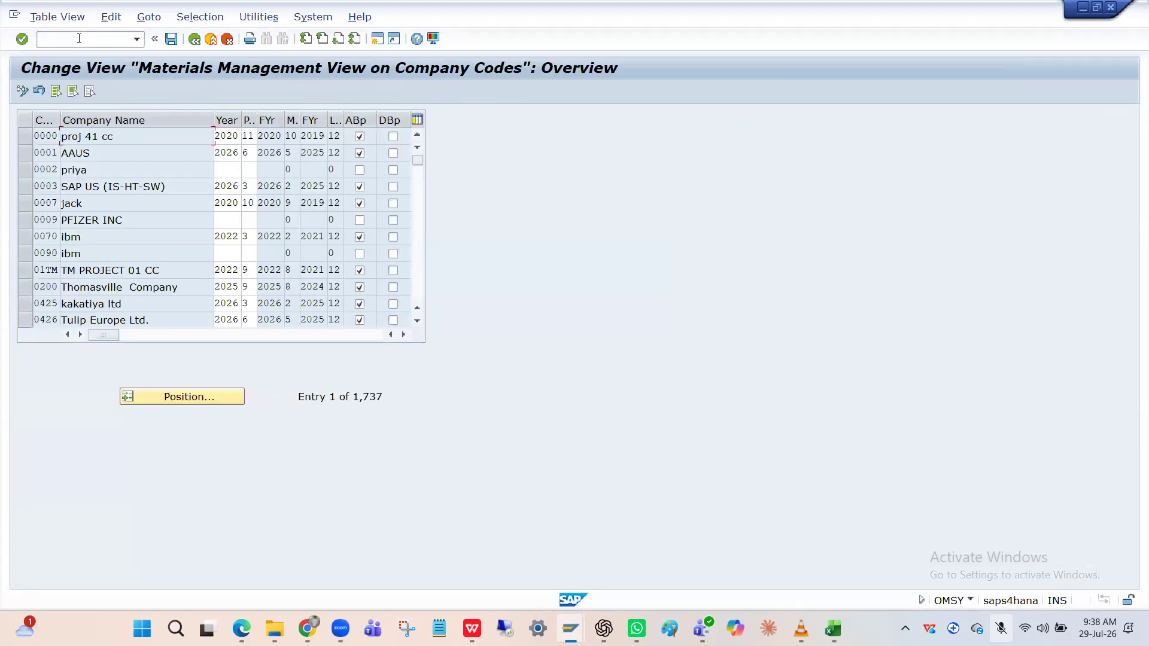
click(182, 396)
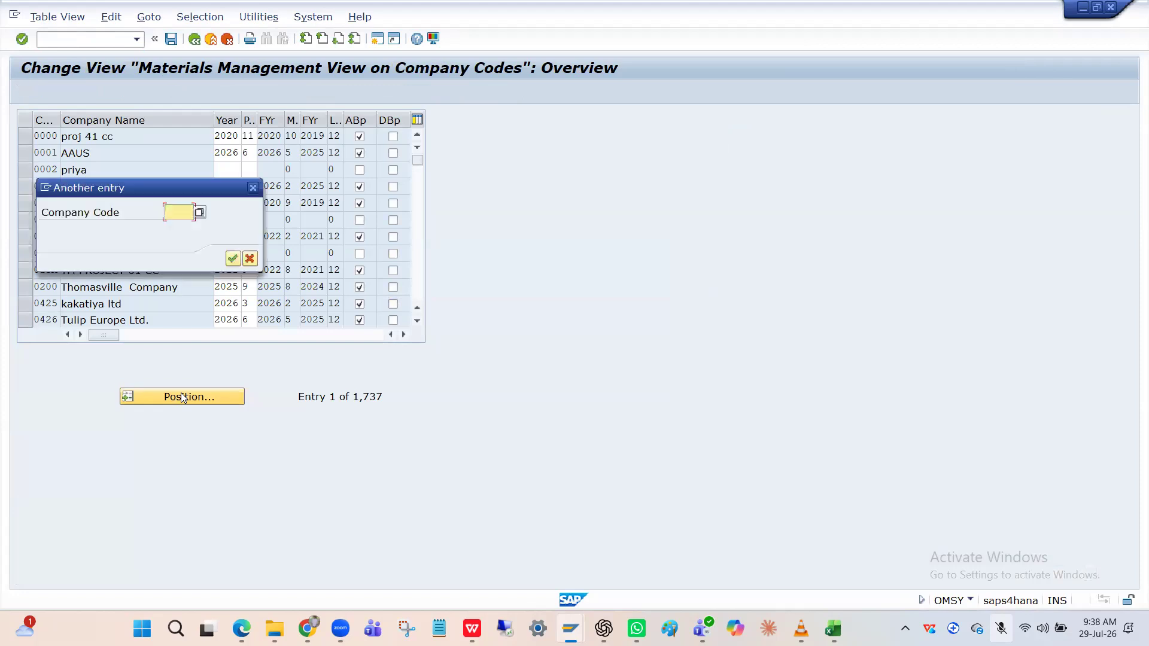
text(HPIN)
key(Return)
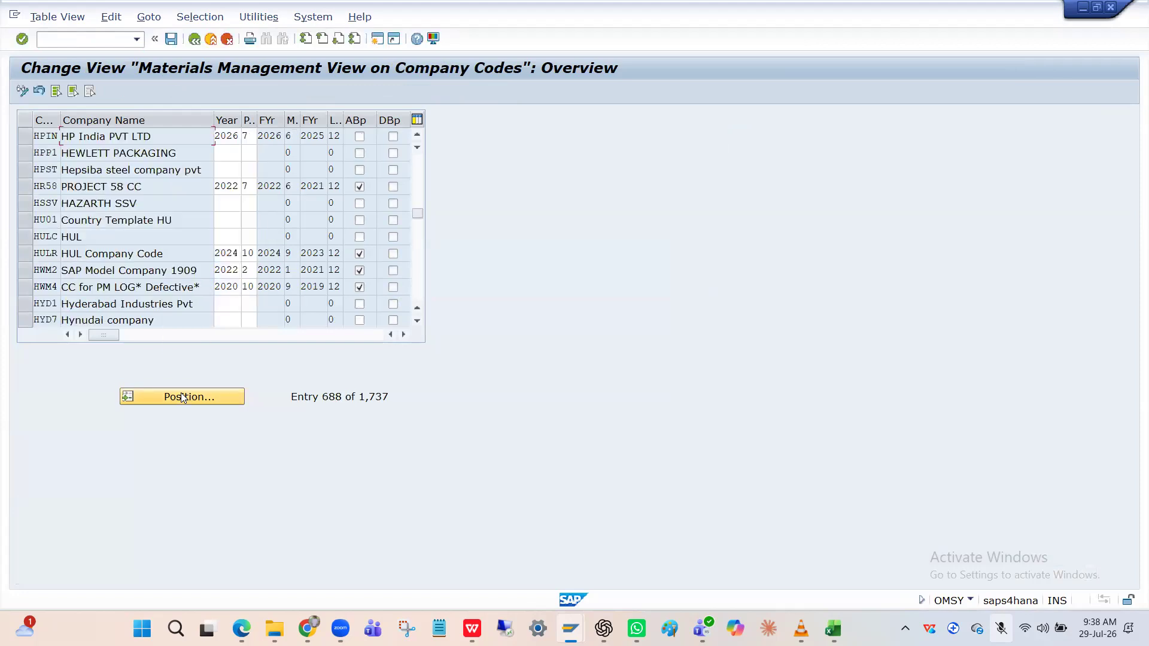
click(249, 135)
click(234, 137)
click(250, 137)
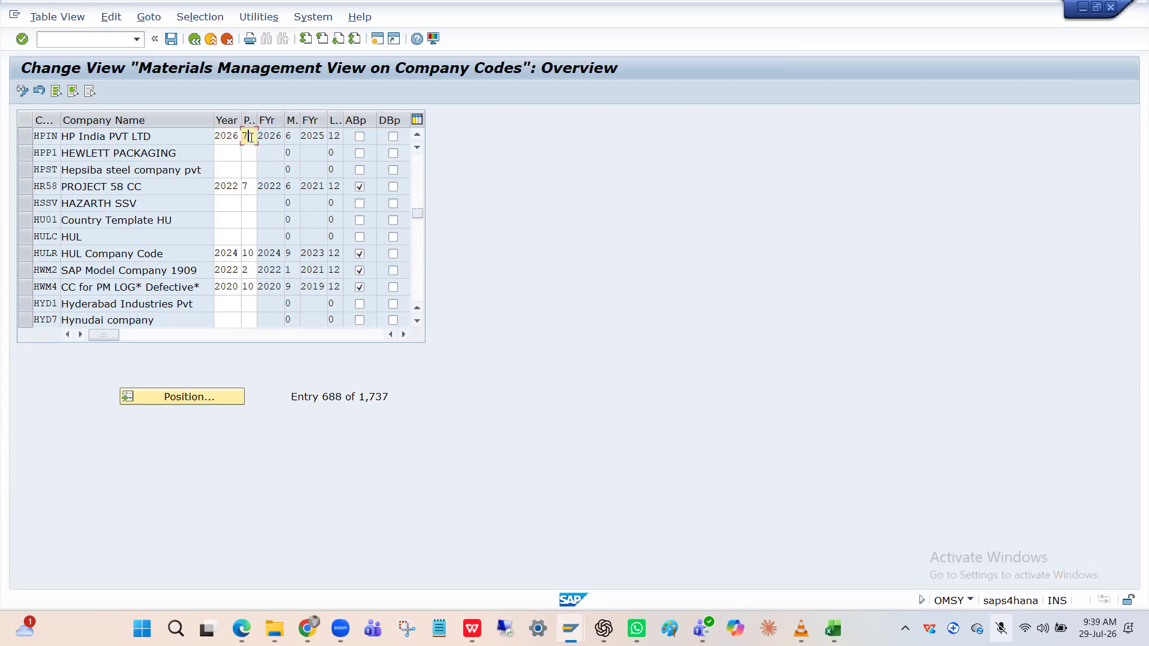
Enable the ABp option for company code HPIN, save it in the customizing request and leave the view
click(359, 136)
click(170, 39)
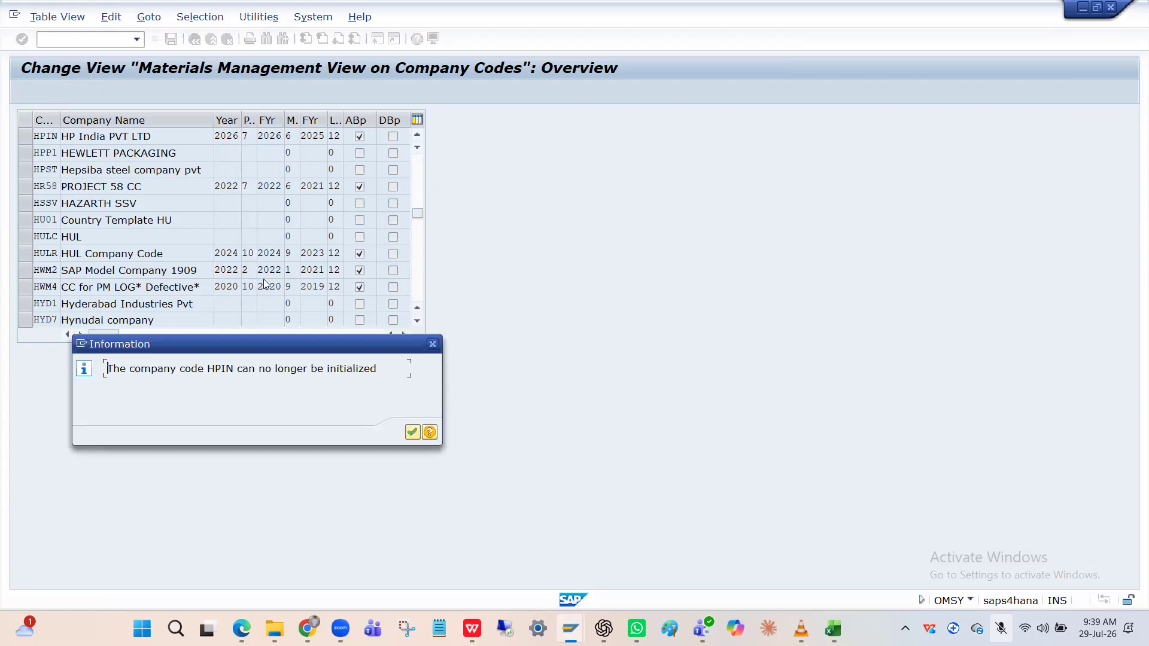
click(412, 432)
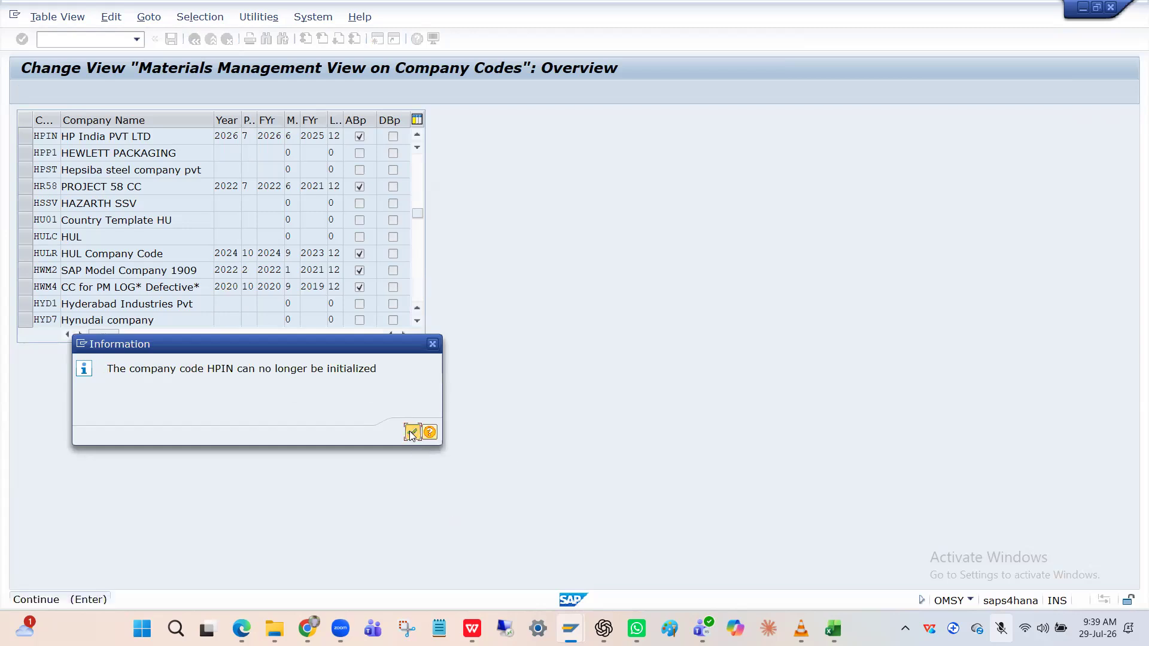
click(261, 259)
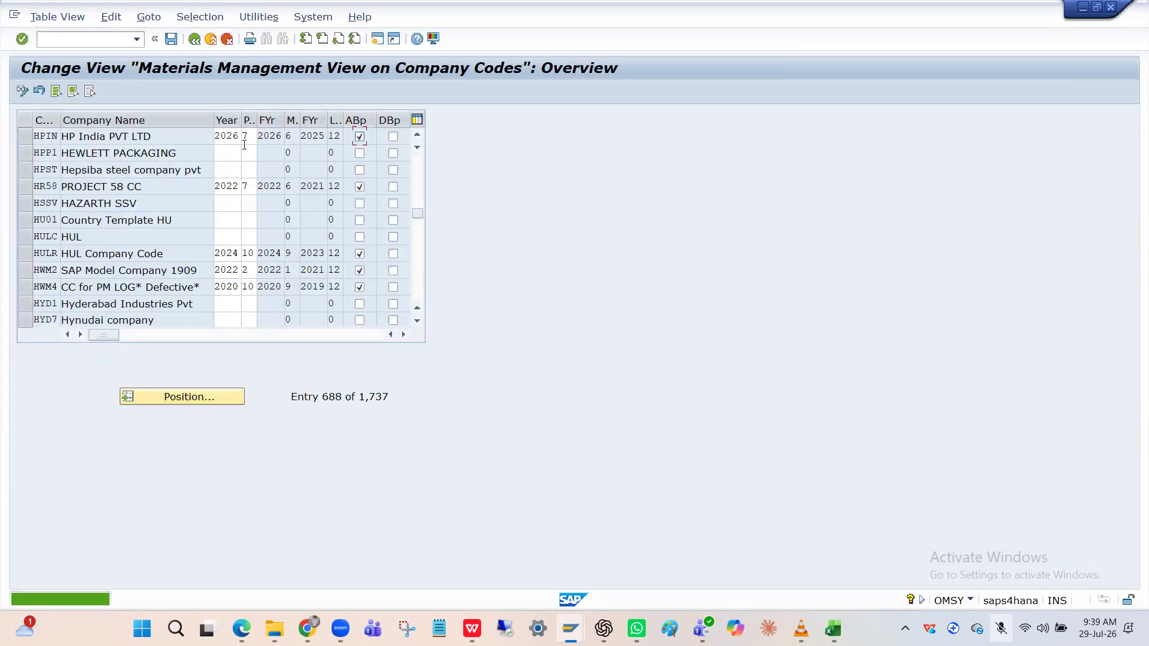
click(194, 39)
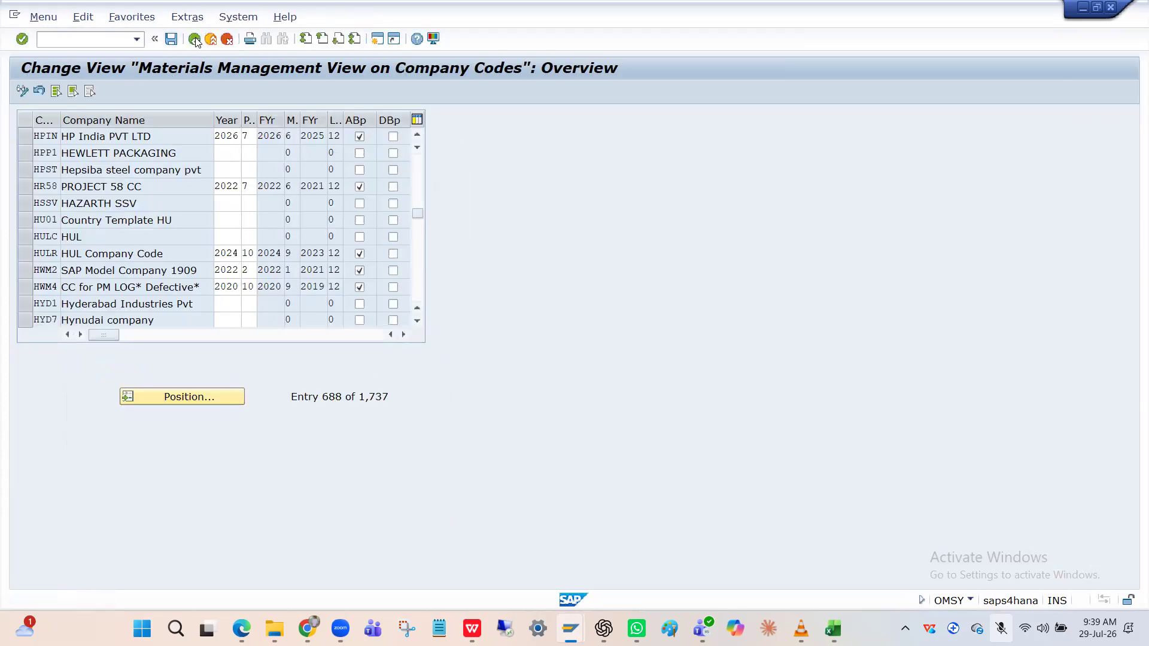
text(HPIN)
key(Return)
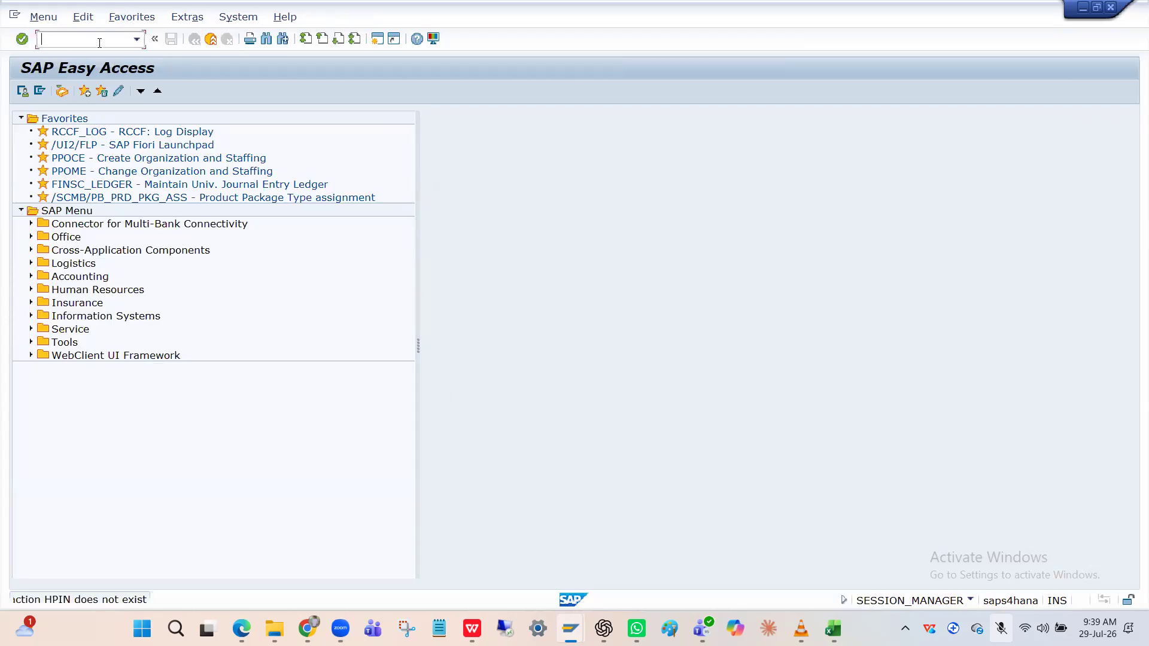
text(O)
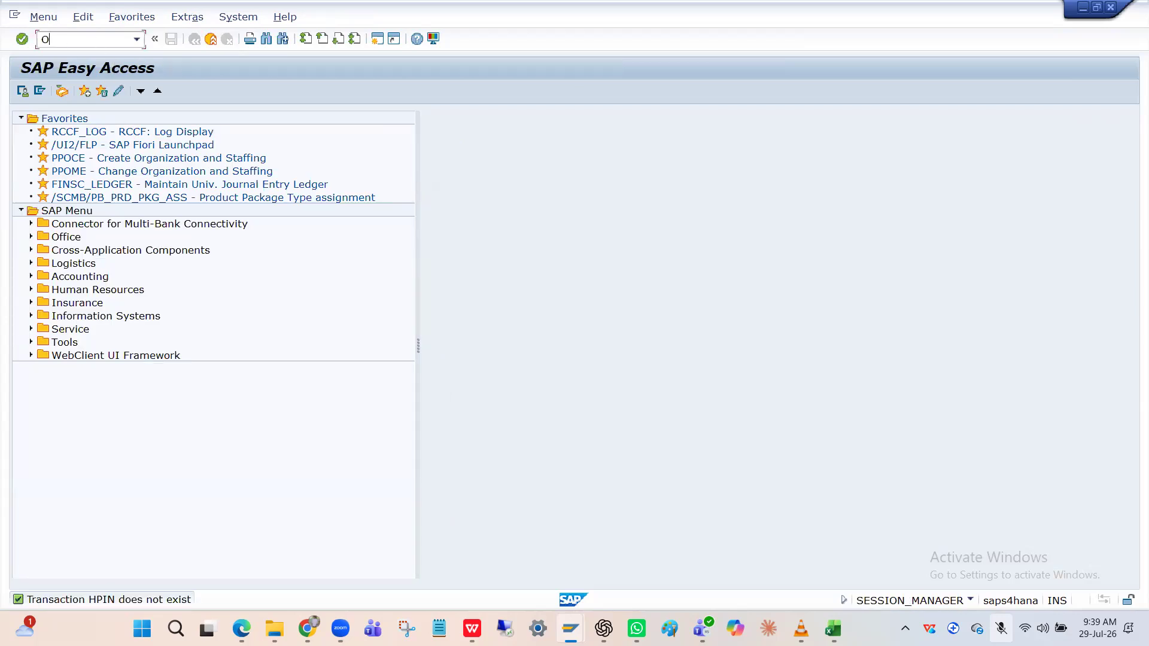
text(NEN)
key(Return)
Reopen OMSY, position the list on company code HPIN and widen the company code column to show its full heading
click(136, 39)
click(89, 79)
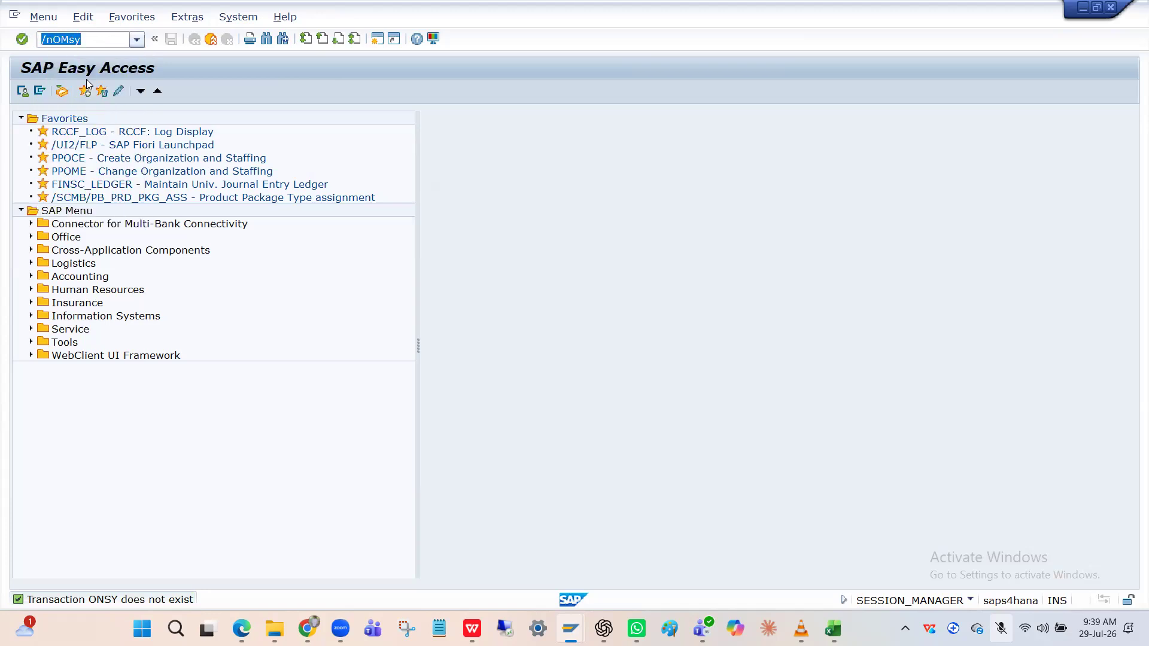
key(Return)
click(179, 397)
key(Down)
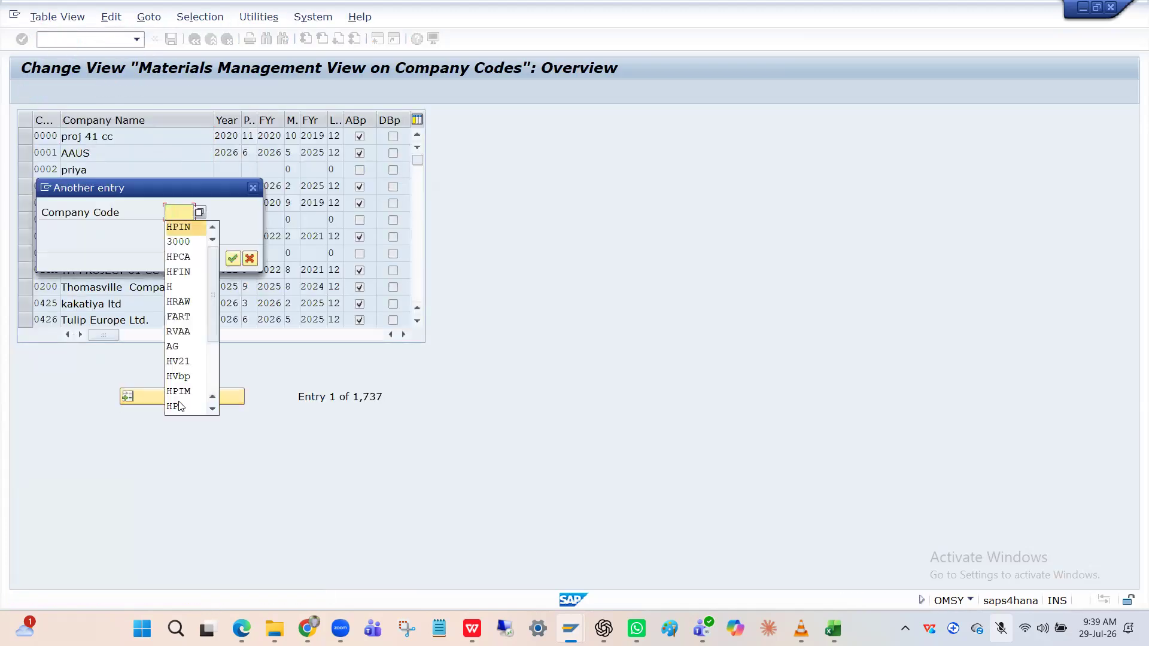
key(Return)
key(Return)
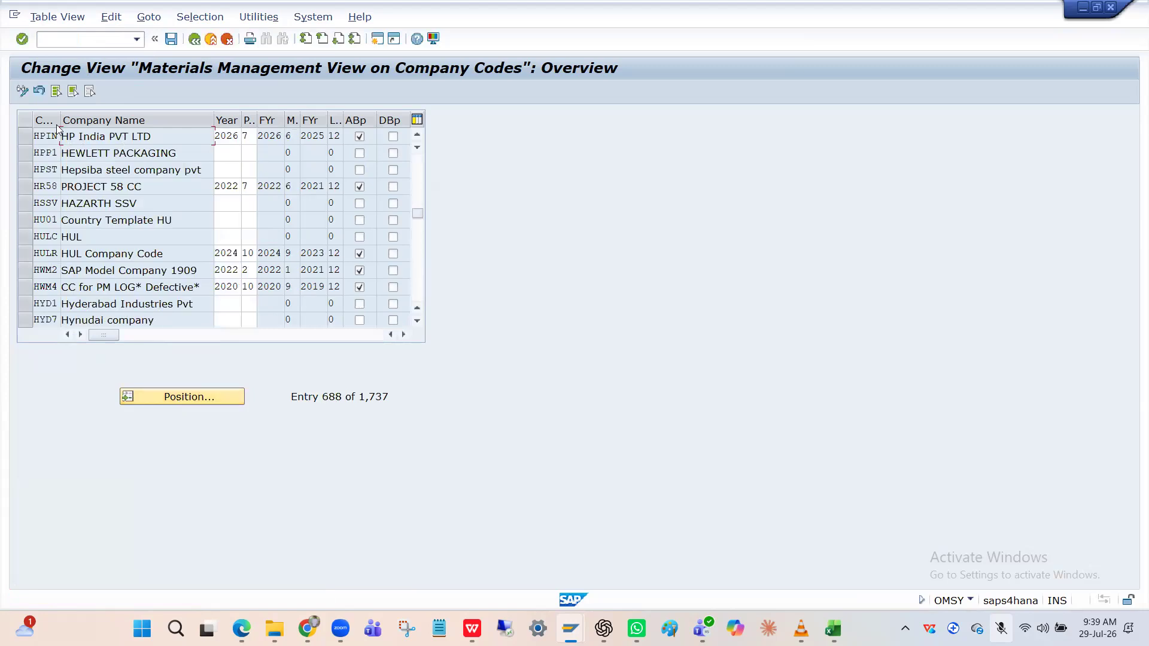
double_click(79, 124)
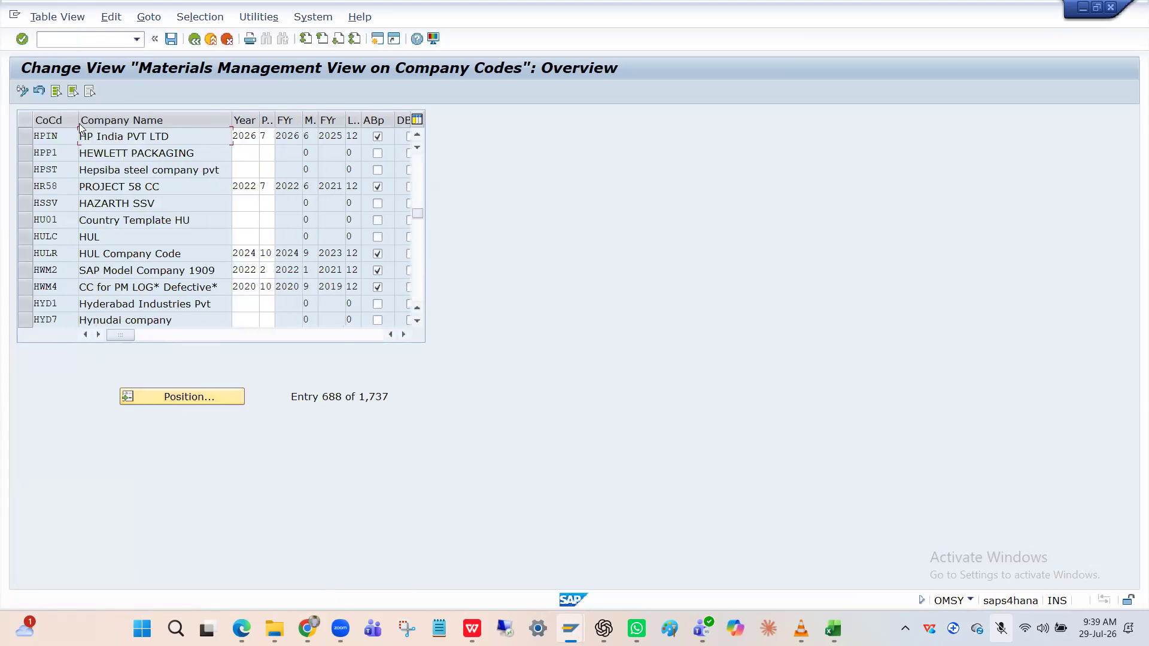
Clear the ABp option for company code HPIN and save the view
click(377, 137)
click(171, 40)
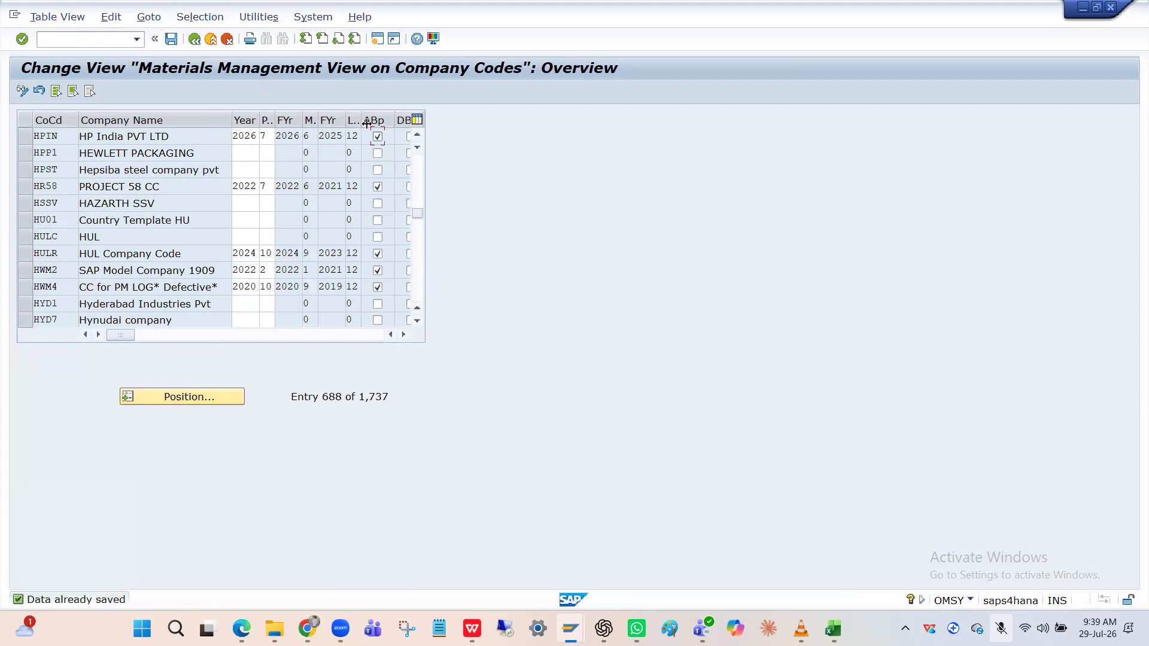
click(378, 138)
click(172, 42)
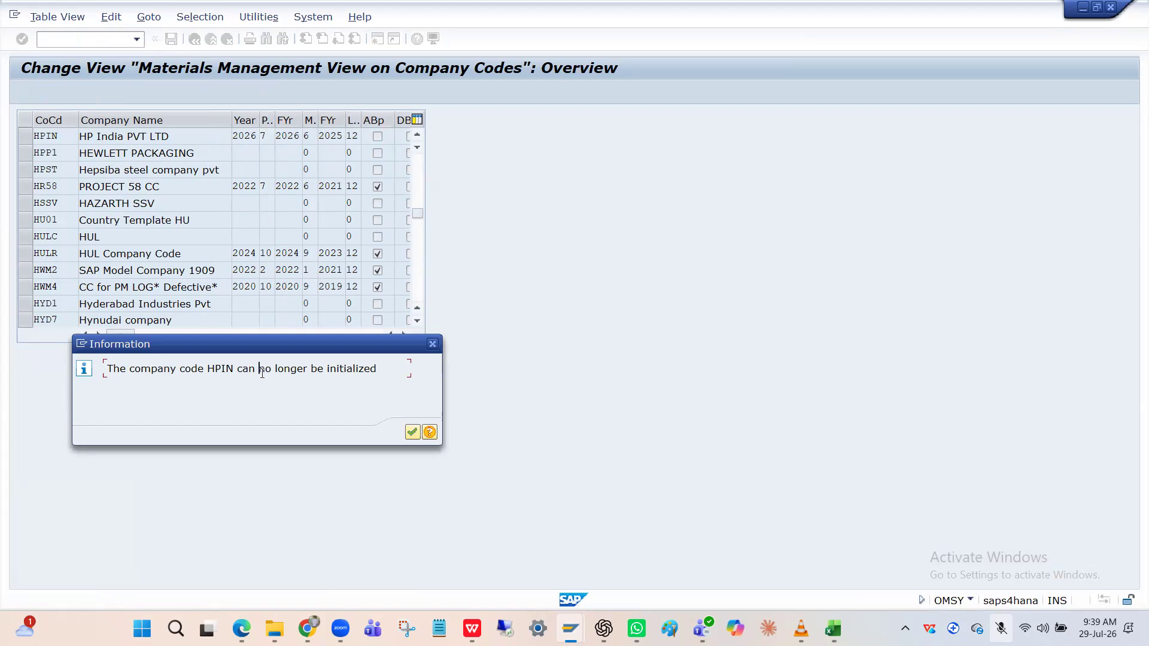
Read the detailed explanation of the HPIN initialization message, dismiss the message and confirm the customizing request
click(434, 437)
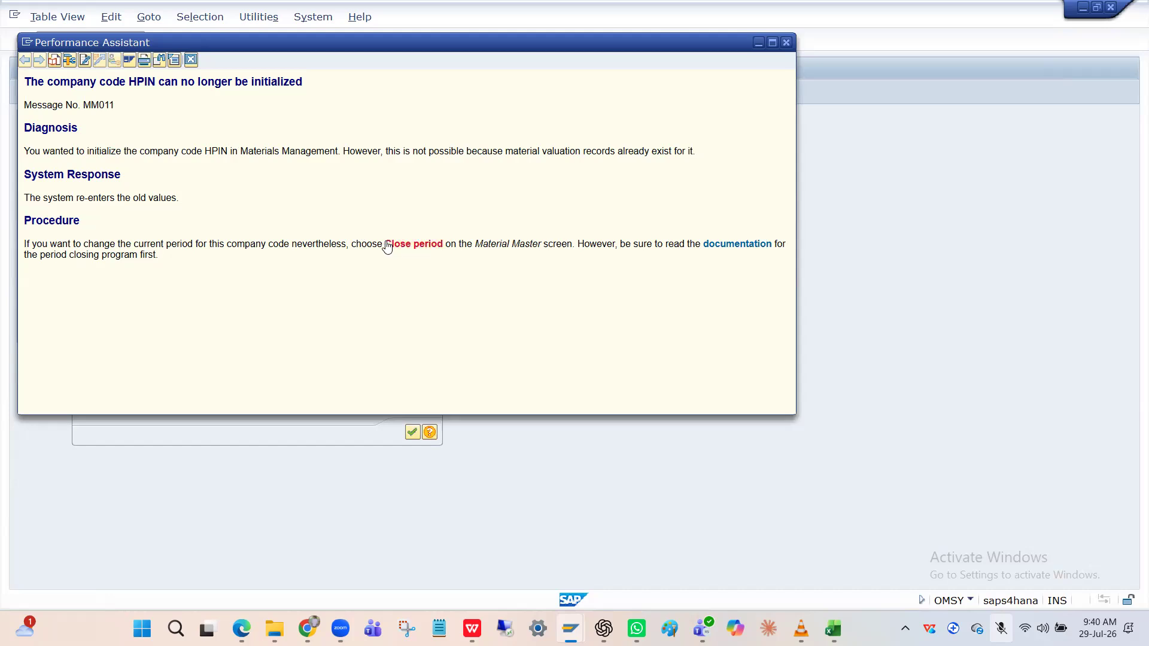
click(191, 60)
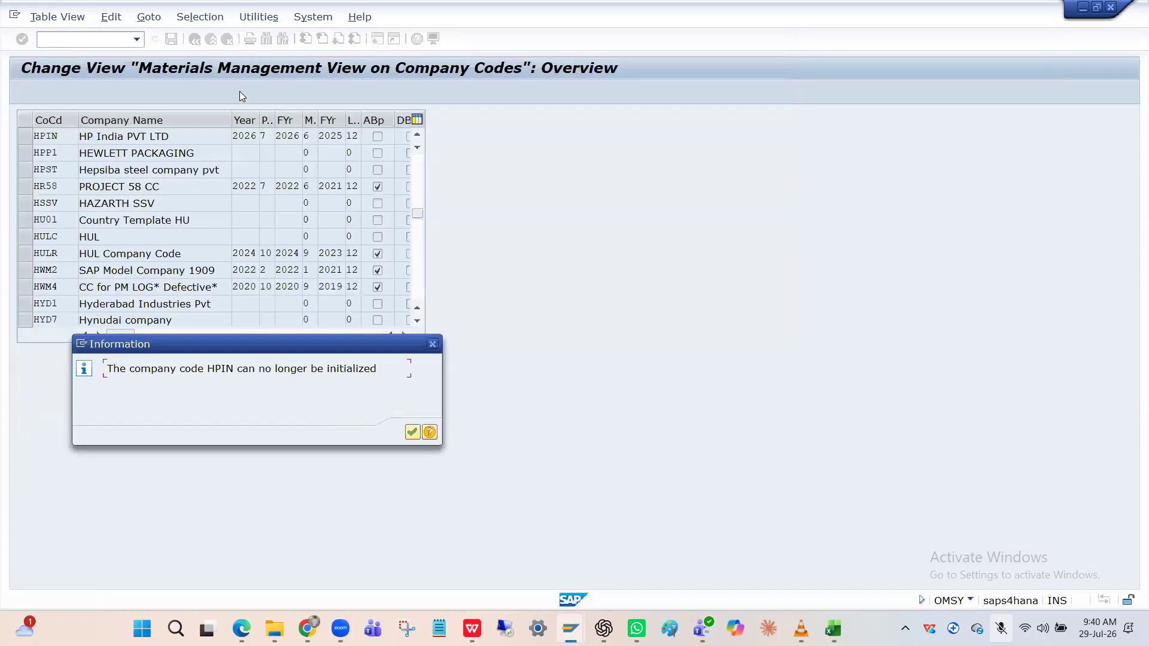
key(Return)
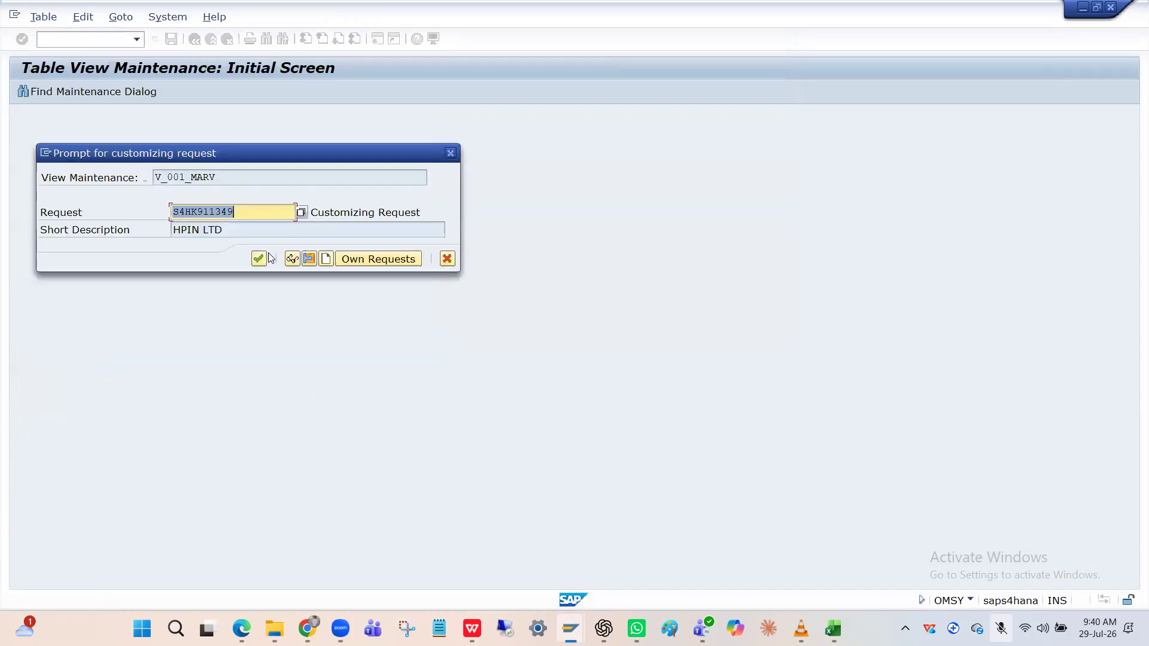
click(258, 260)
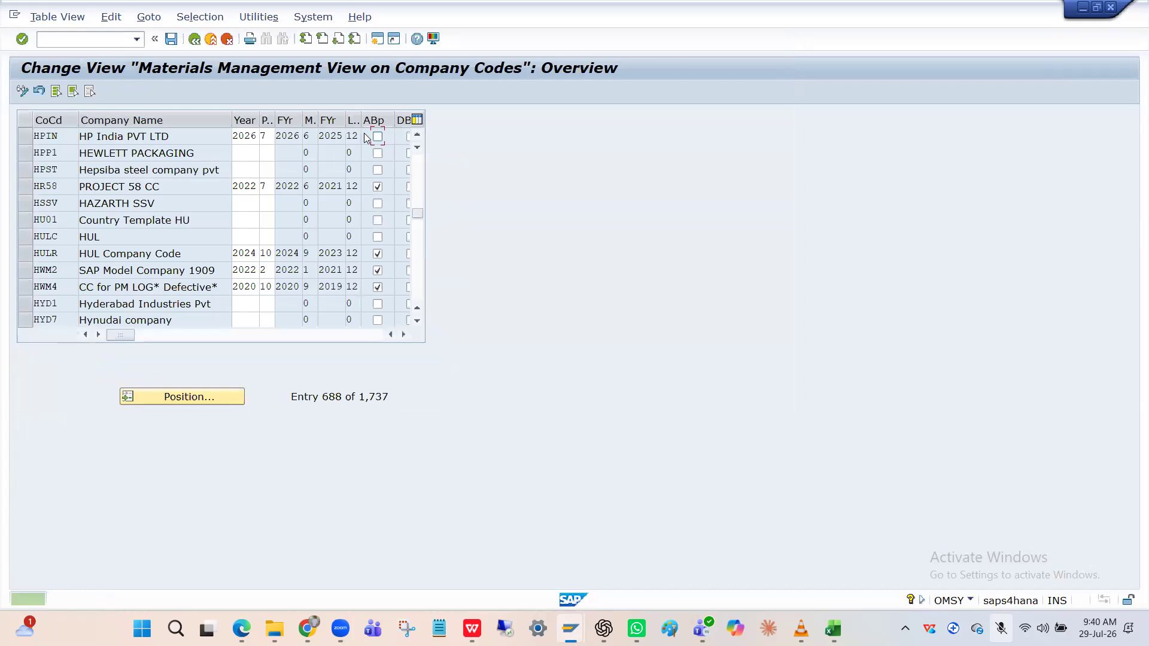
Enable the ABp option for company code HPIN, save the view and leave OMSY
click(377, 137)
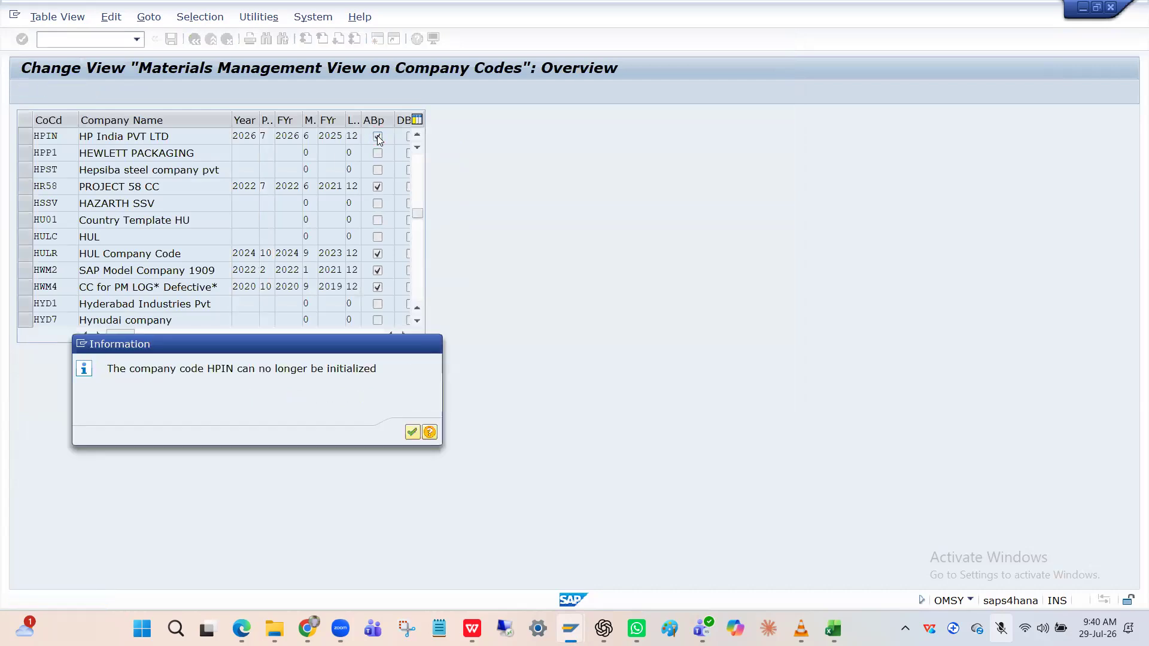
key(Return)
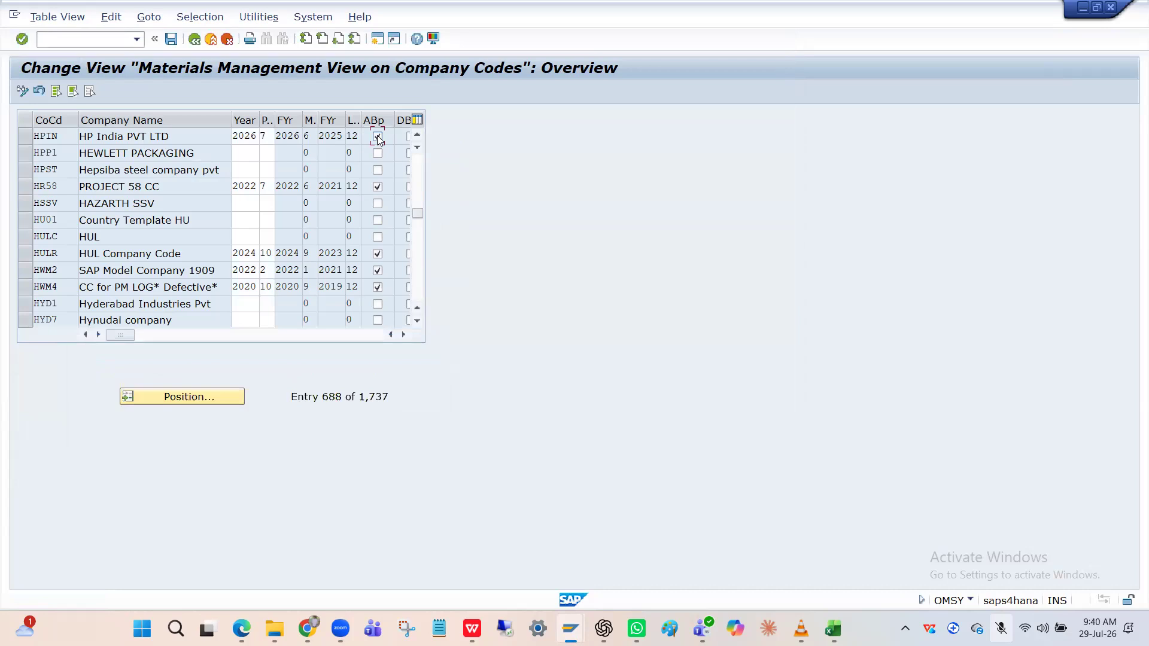
click(27, 137)
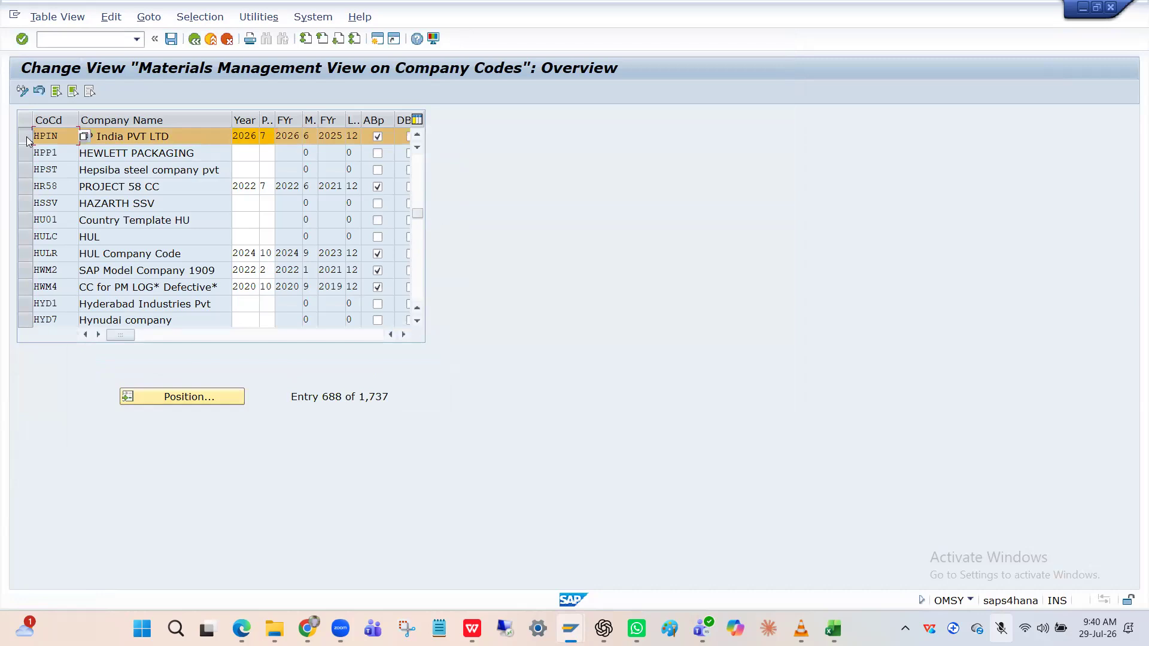
click(171, 39)
click(201, 43)
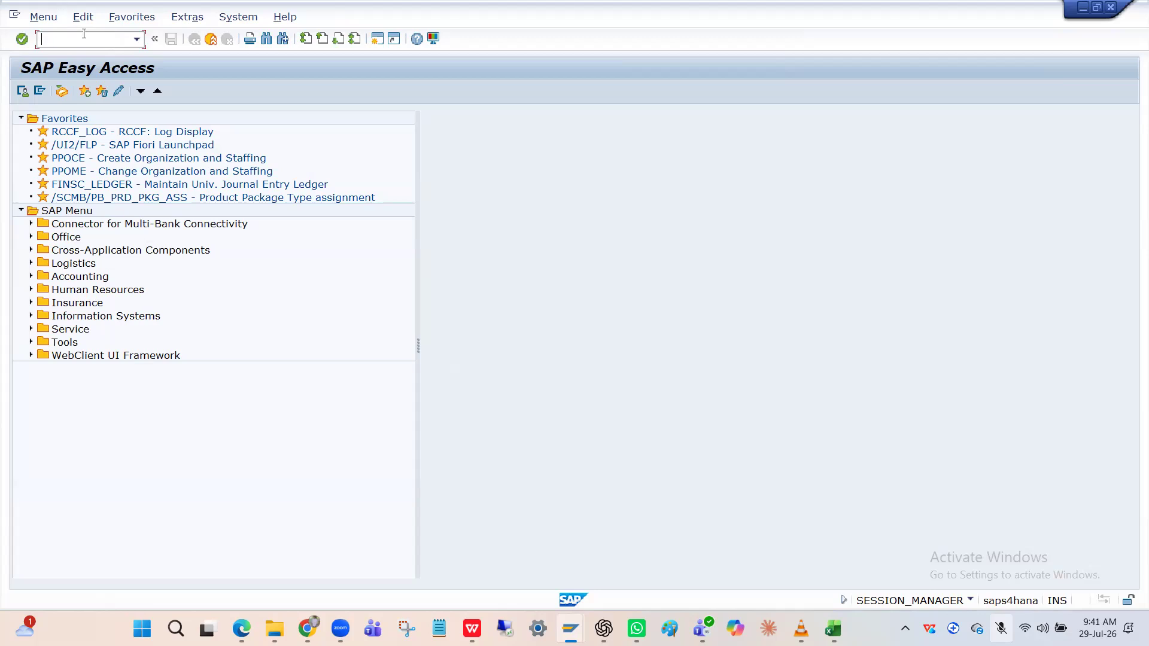
Open transaction OX09 and position the storage locations list on plant HPIN
text(/nOX09)
key(Return)
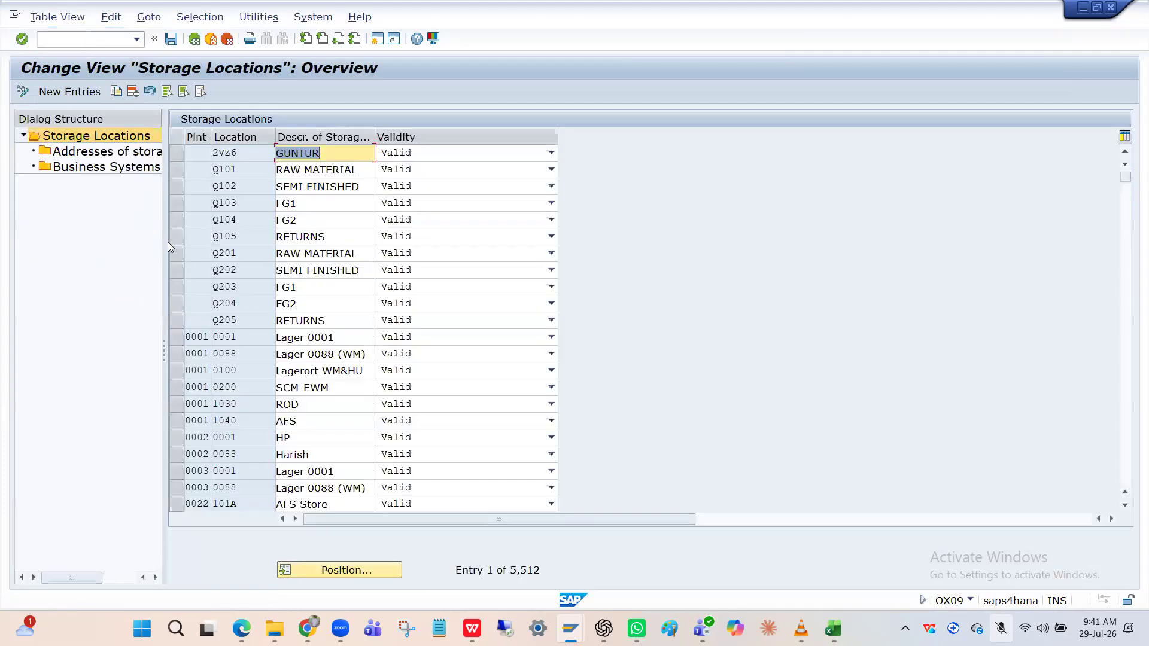
click(342, 570)
key(Down)
key(Return)
key(Return)
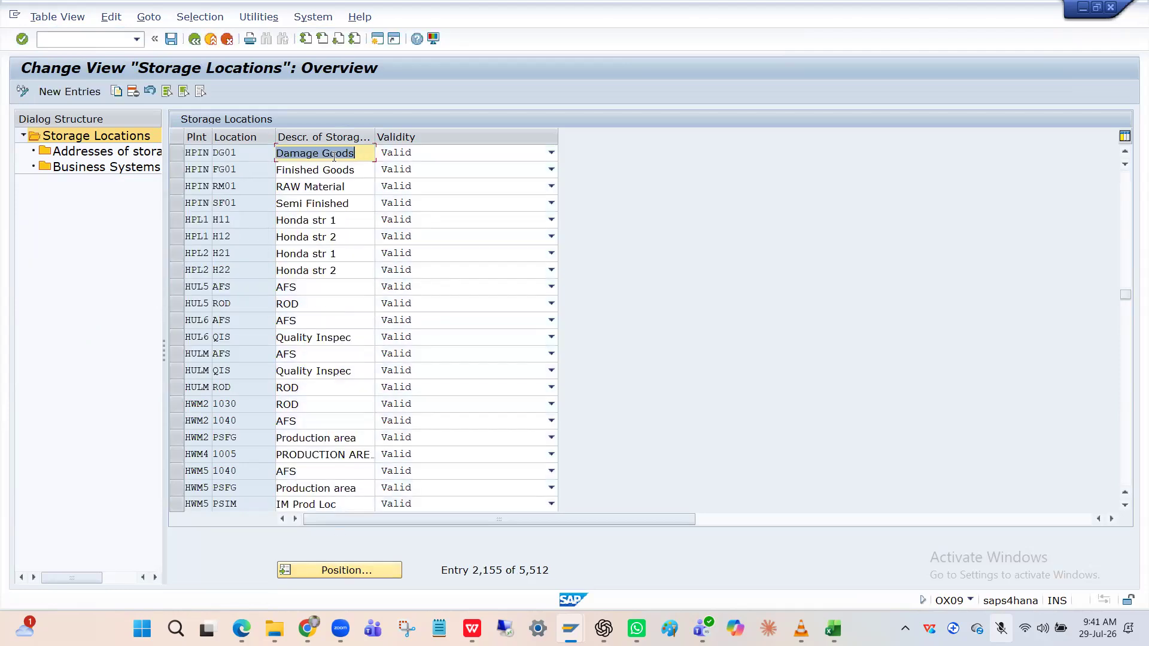
Check the addresses of storage location DG01 in plant HPIN, return to the storage locations list and widen the plant column
click(173, 154)
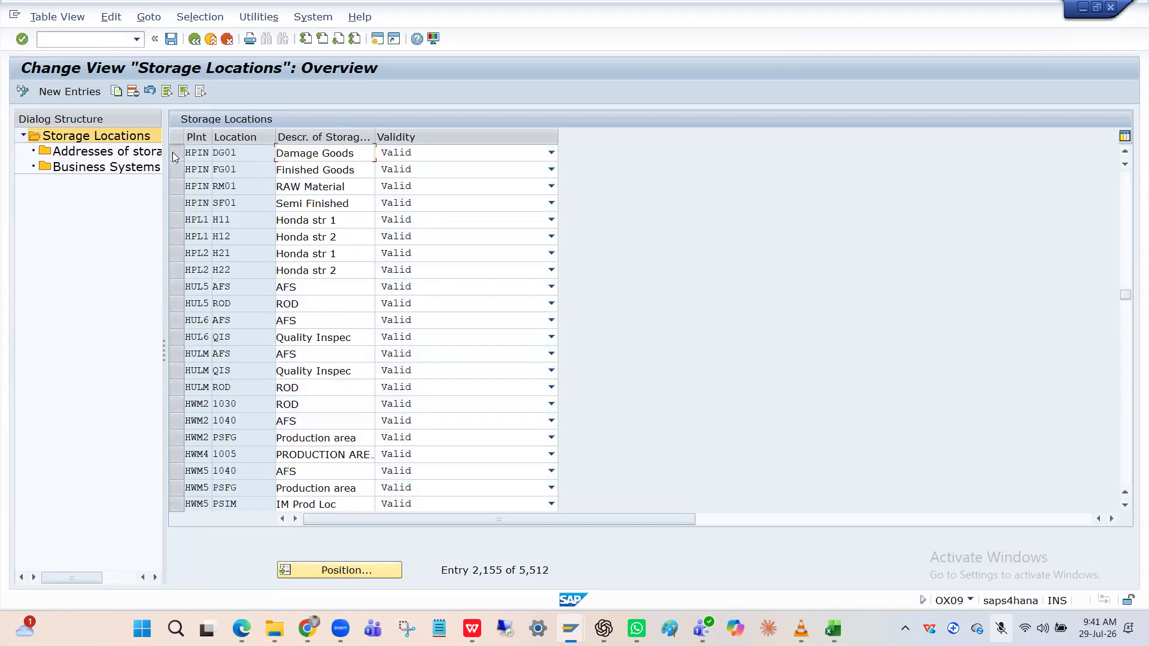
double_click(110, 152)
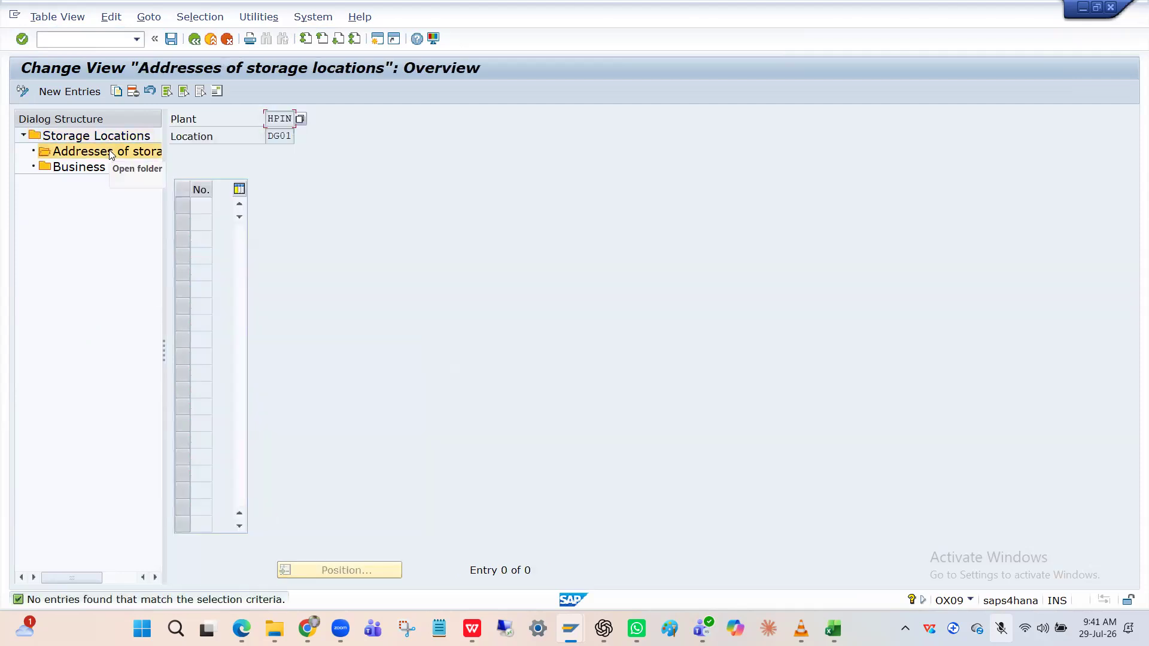
double_click(103, 138)
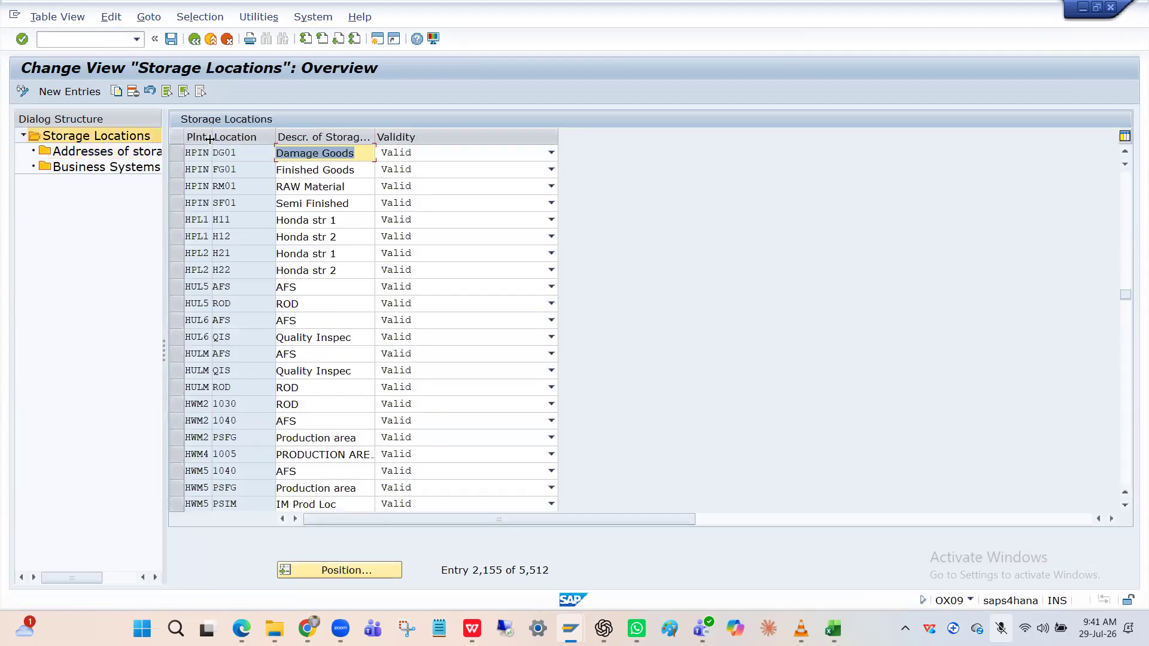
drag(210, 139, 240, 139)
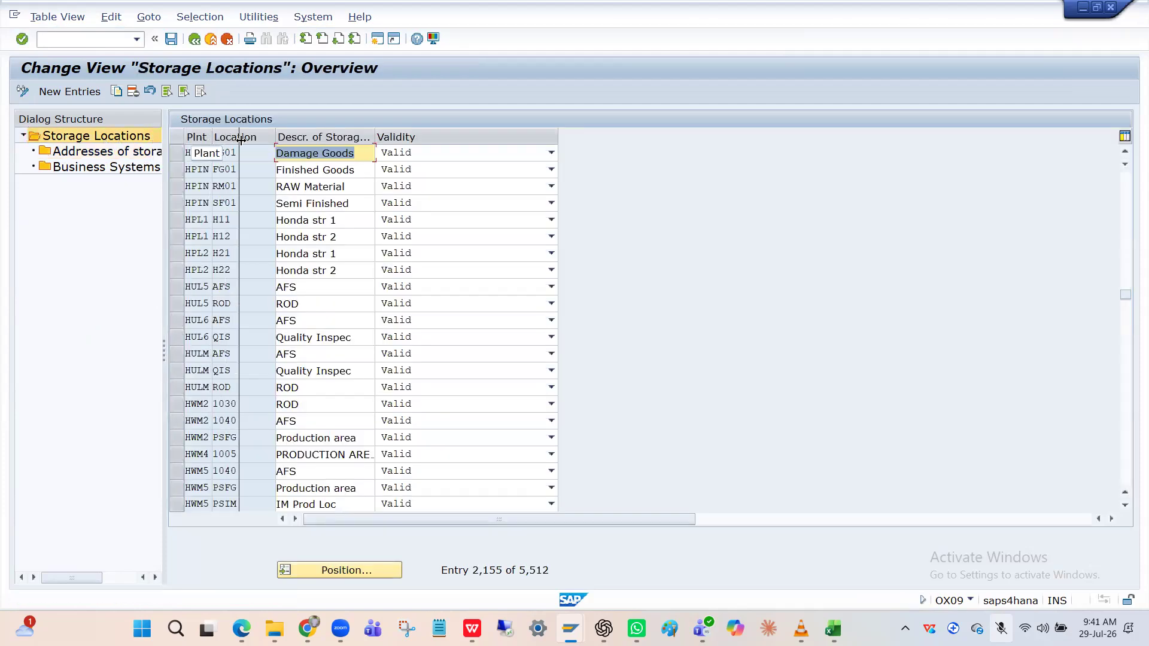